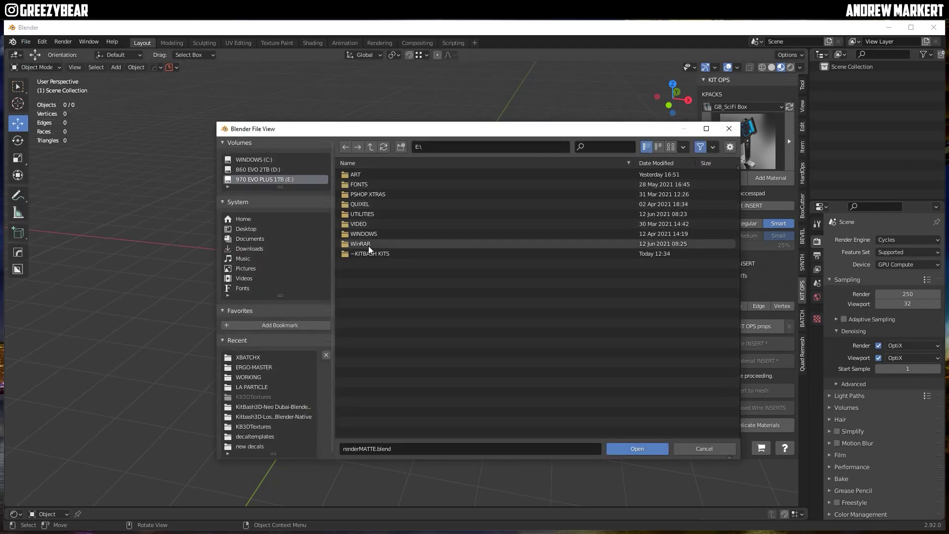
# Open KB3D_DTLA-Native.blend from the Kitbash3D-Los Angeles-Blender-Native folder
pyautogui.doubleClick(399, 185)
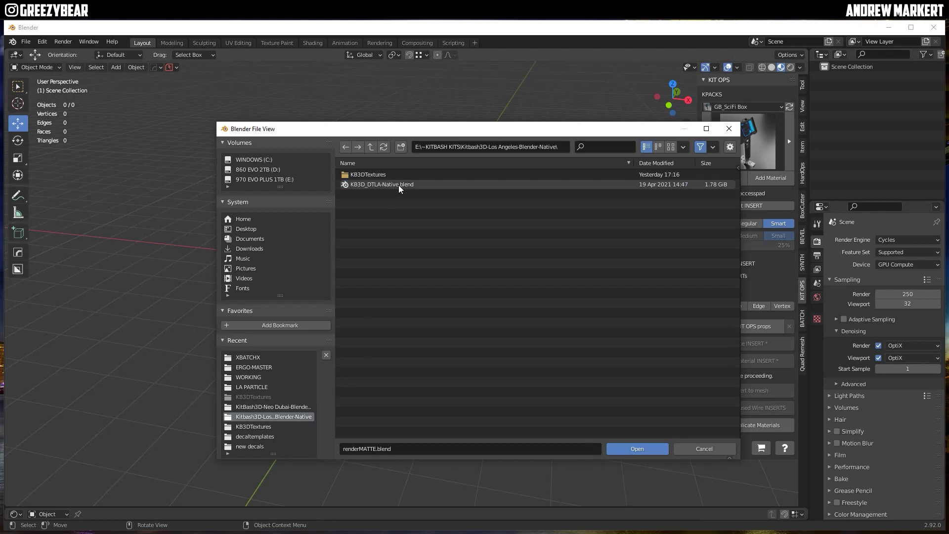
pyautogui.click(400, 183)
pyautogui.click(638, 450)
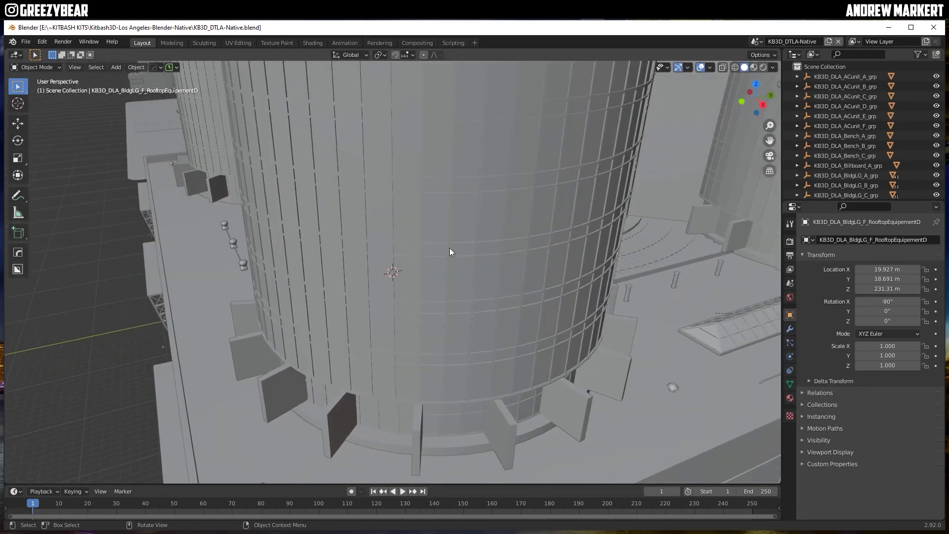
# Delete the whole cluster of small props, including the AC unit, bench and billboard groups, leaving the buildings
pyautogui.scroll(-15, 449, 247)
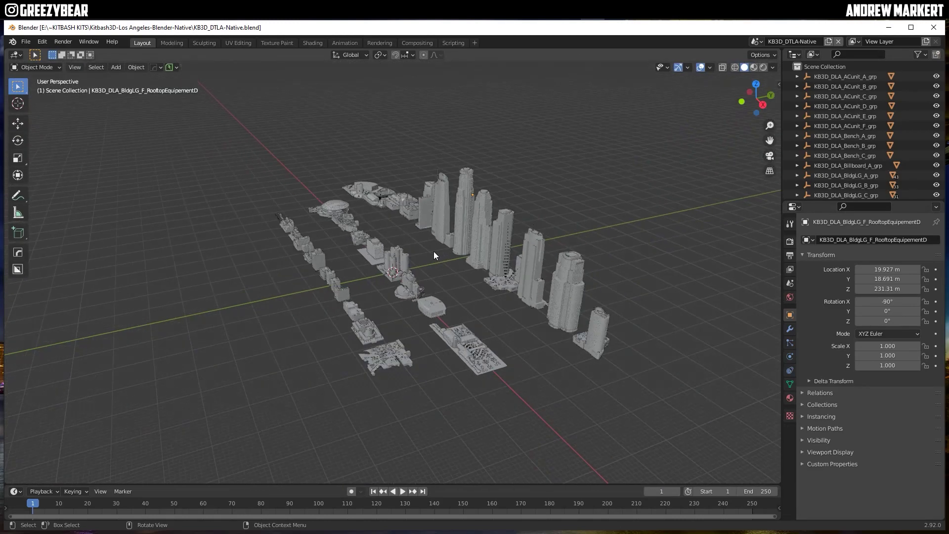
pyautogui.click(309, 313)
pyautogui.moveTo(310, 313); pyautogui.dragTo(366, 281, button='middle')
pyautogui.scroll(6, 415, 349)
pyautogui.moveTo(468, 255); pyautogui.dragTo(341, 318)
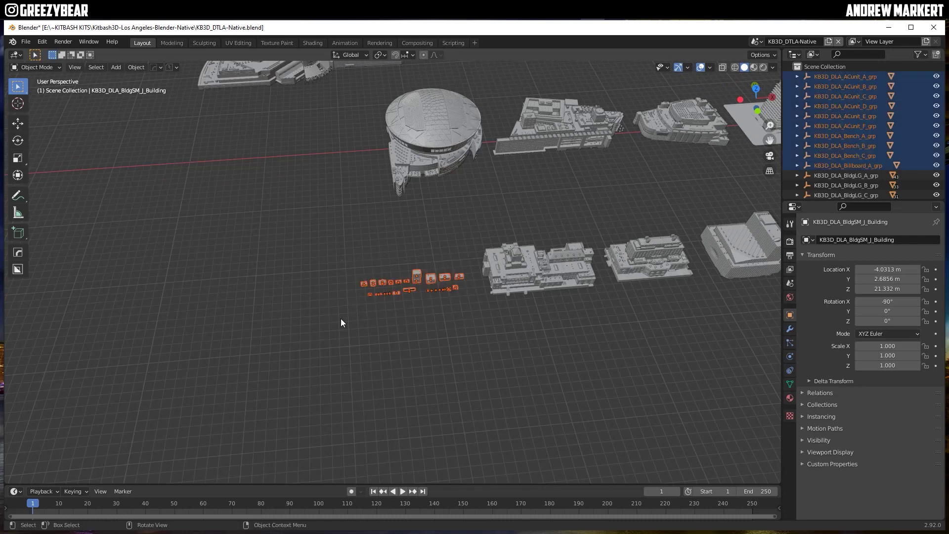
pyautogui.press('Delete')
# Enlarge the Outliner and unlink the KB3D_DLA_BldgLG_A_grp parent from the scene
pyautogui.press('KP_7')
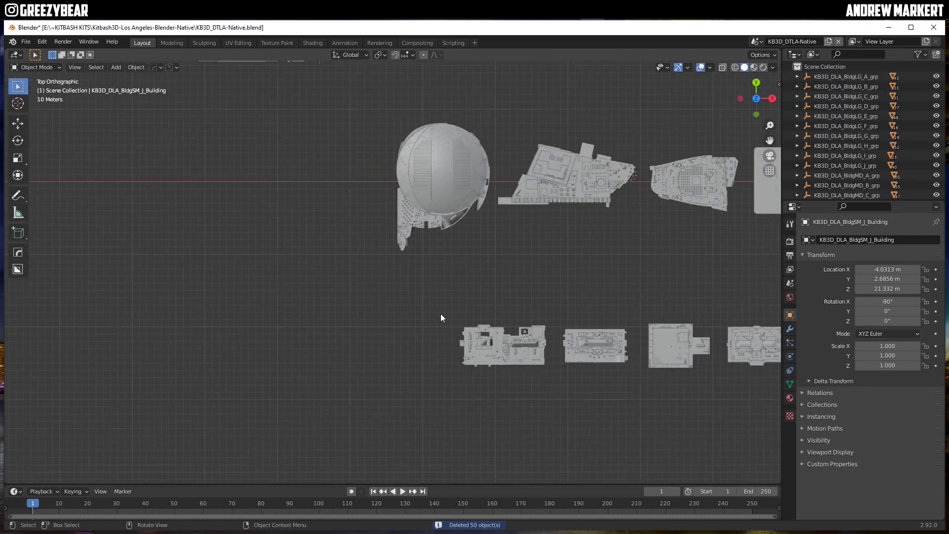
pyautogui.scroll(-5, 440, 318)
pyautogui.moveTo(563, 306); pyautogui.dragTo(448, 308, button='middle')
pyautogui.click(769, 171)
pyautogui.moveTo(835, 203); pyautogui.dragTo(836, 396)
pyautogui.click(805, 78)
pyautogui.rightClick(805, 78)
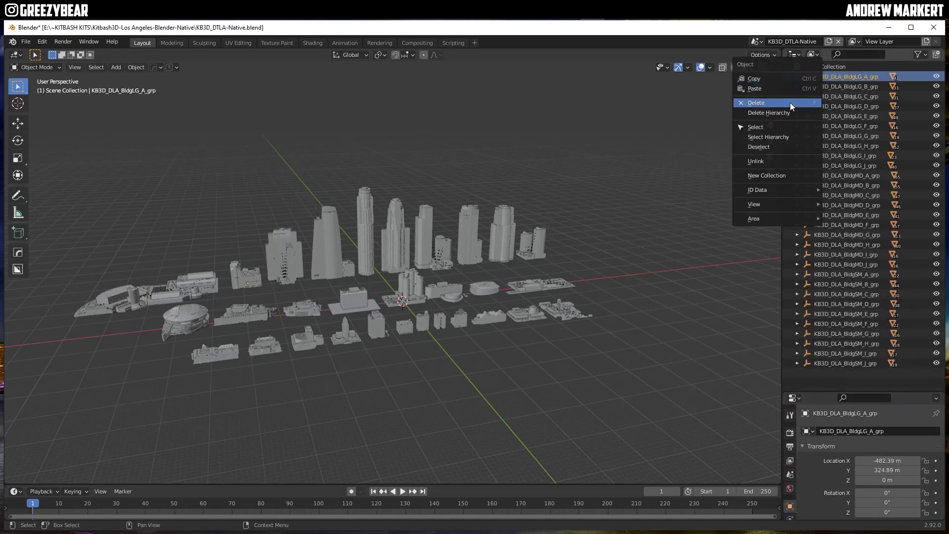
pyautogui.click(762, 165)
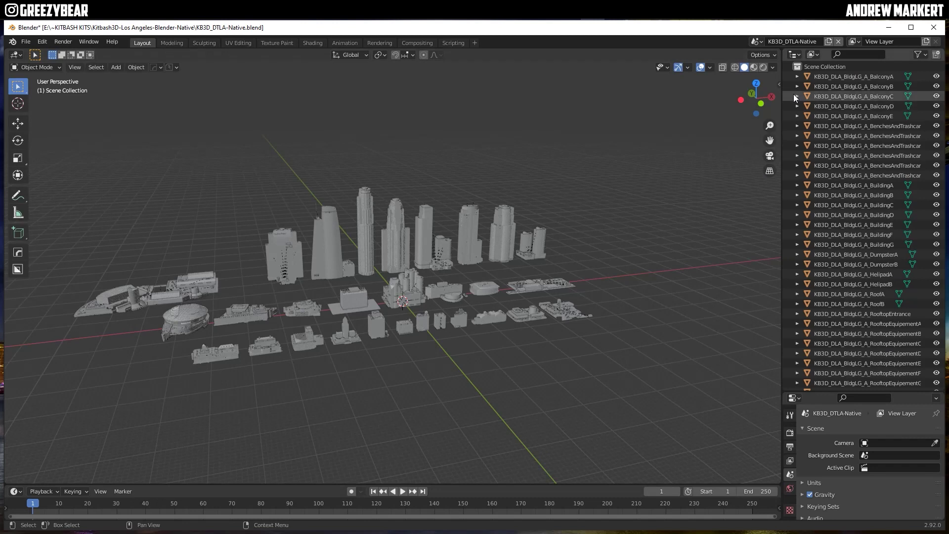
# Join all BldgLG_A parts, from BalconyA to RooftopWindowC, and move the joined building along X clear of the kit
pyautogui.click(811, 77)
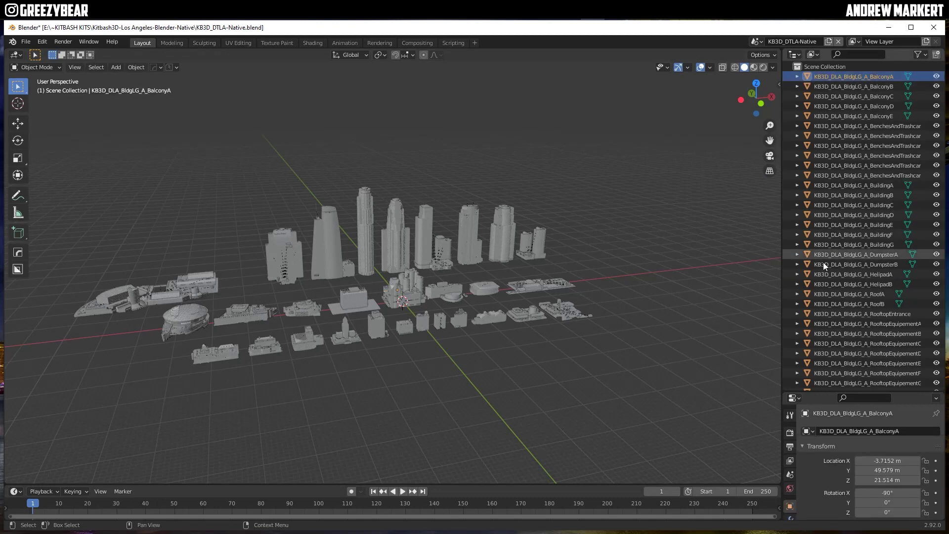
pyautogui.scroll(-3, 862, 341)
pyautogui.scroll(-6, 864, 342)
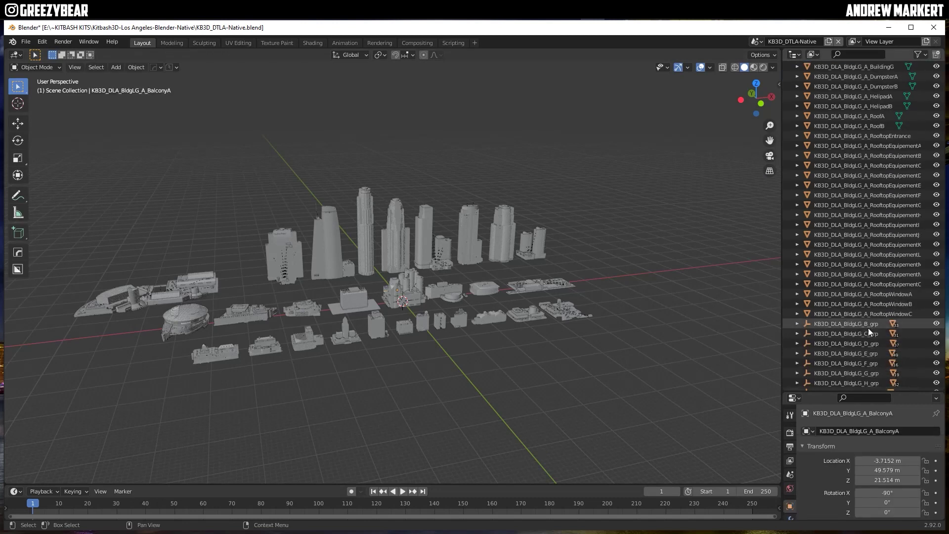
pyautogui.keyDown('shift'); pyautogui.click(868, 316); pyautogui.keyUp('shift')
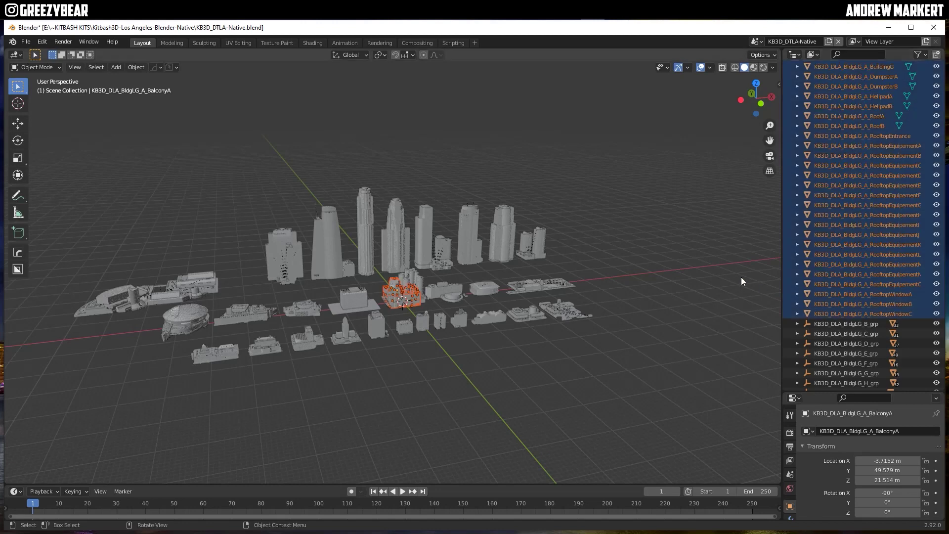
pyautogui.rightClick(689, 179)
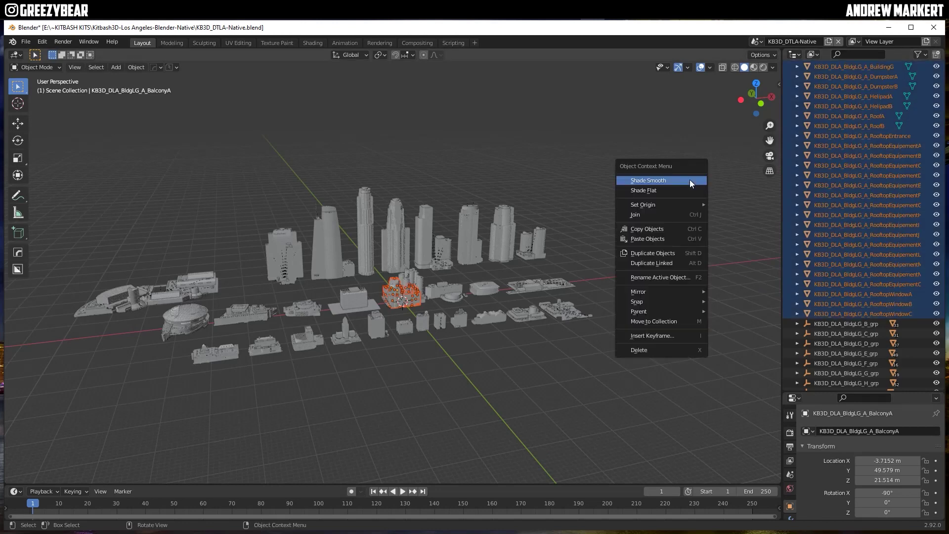
pyautogui.click(670, 215)
pyautogui.click(18, 123)
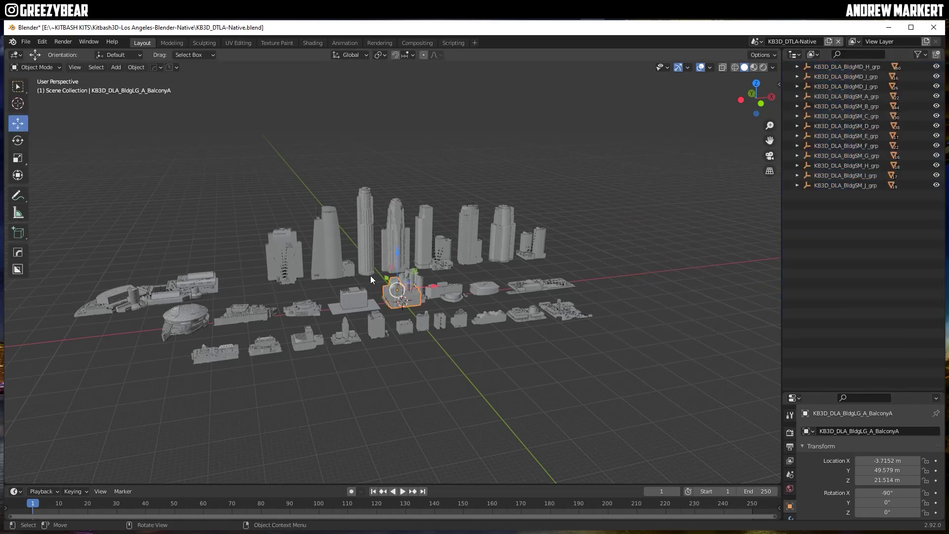
pyautogui.moveTo(427, 286); pyautogui.dragTo(669, 258)
# Unlink the KB3D_DLA_BldgLG_B_grp parent from the scene
pyautogui.rightClick(805, 84)
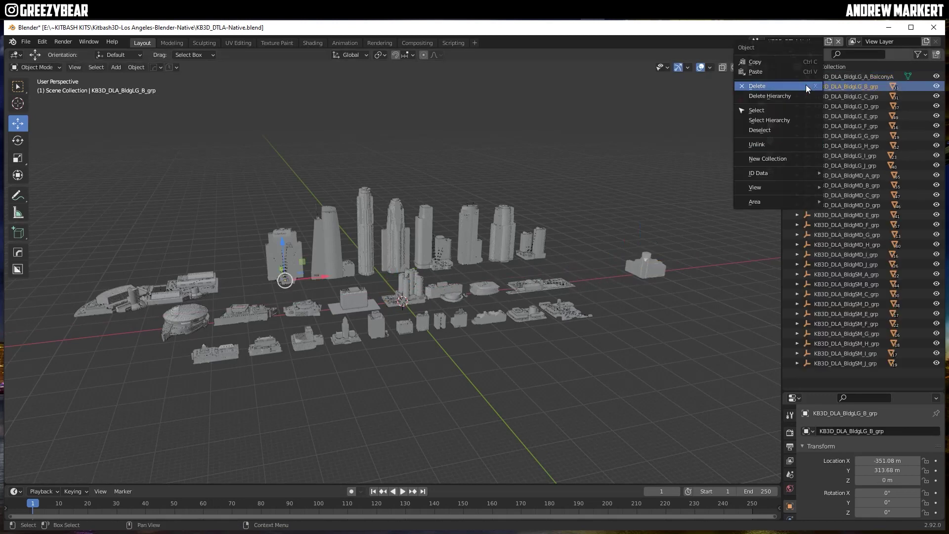
pyautogui.click(763, 143)
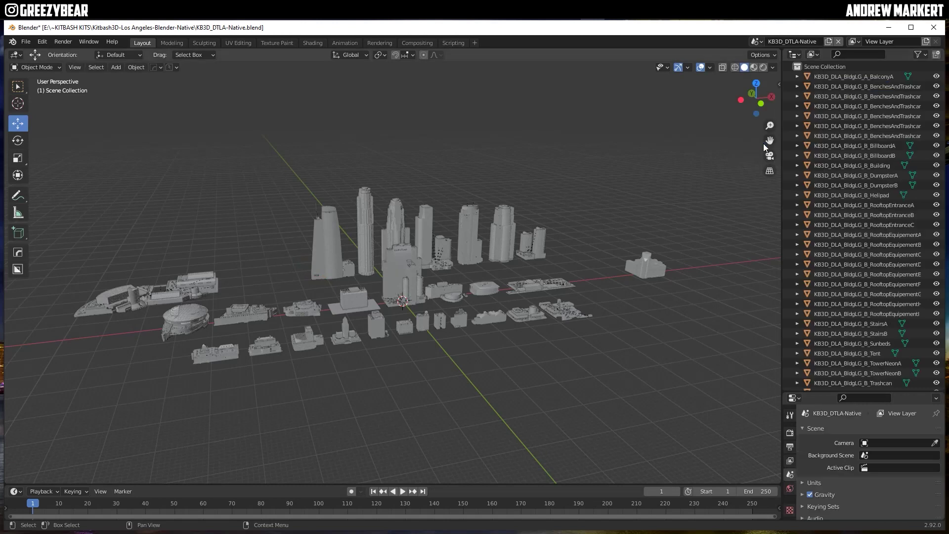
# Join all BldgLG_B parts, from BenchesAndTrashcansA to UmbrellaTablesB, and move the building along X beyond BldgLG_A
pyautogui.click(868, 85)
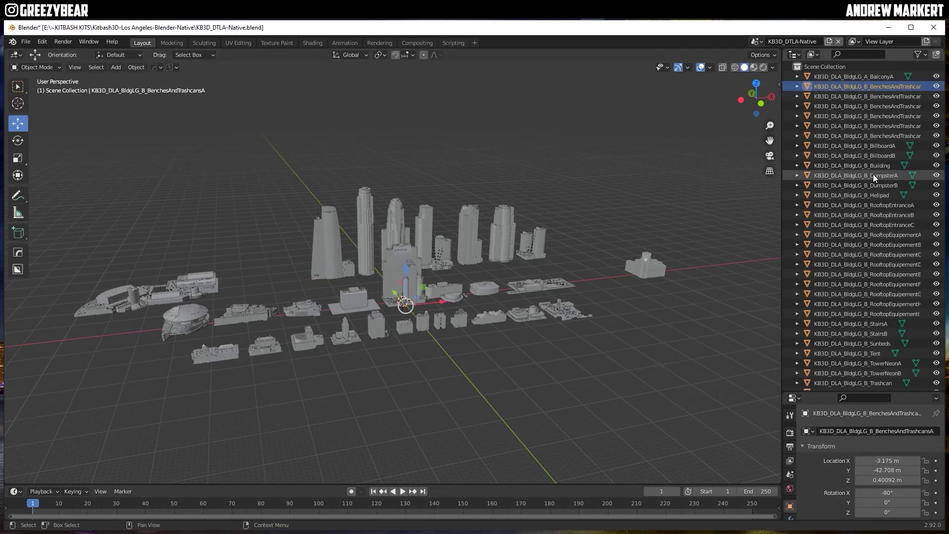
pyautogui.scroll(-4, 871, 288)
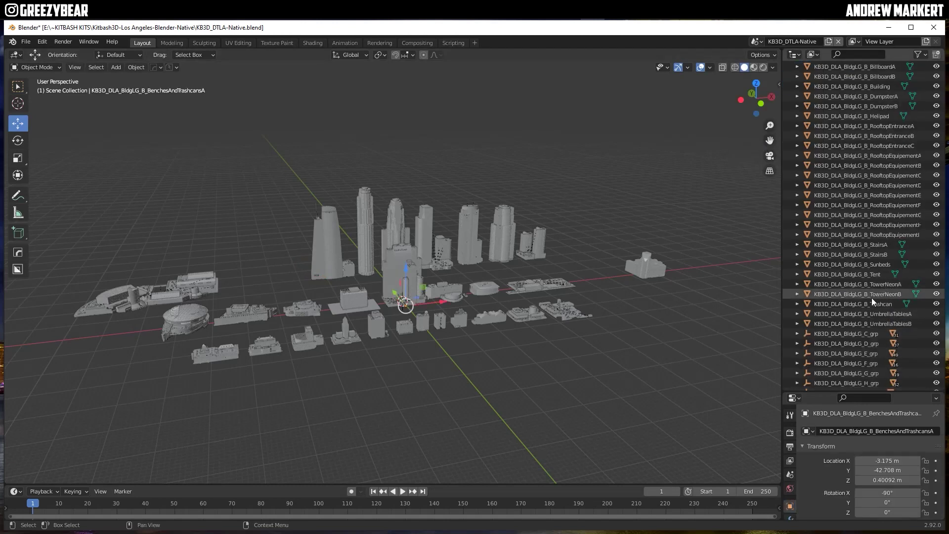
pyautogui.keyDown('shift'); pyautogui.click(868, 324); pyautogui.keyUp('shift')
pyautogui.rightClick(678, 195)
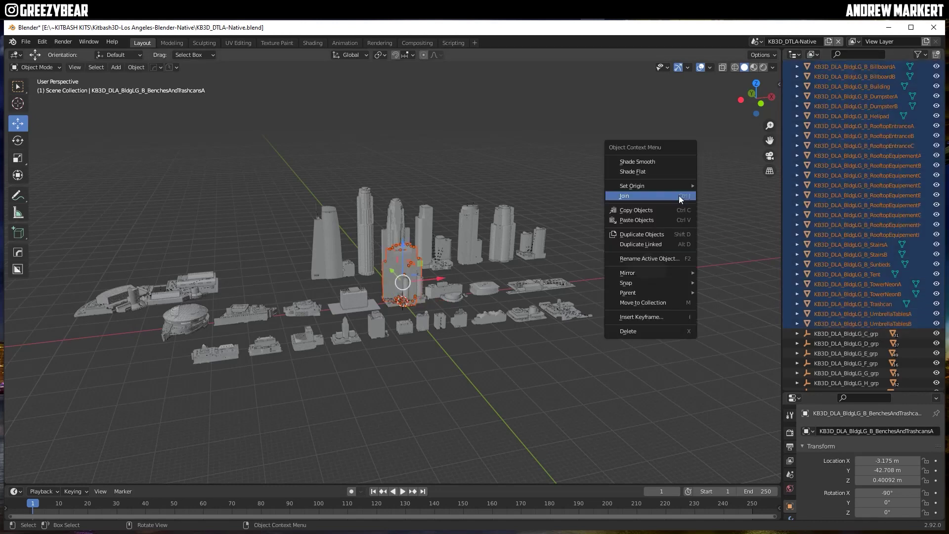
pyautogui.click(678, 196)
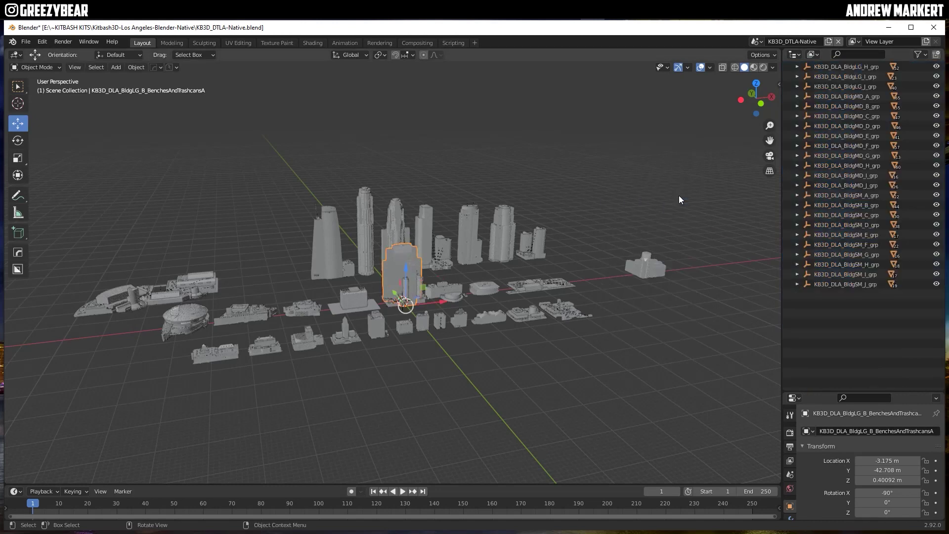
pyautogui.moveTo(435, 301); pyautogui.dragTo(720, 270)
# Unlink the KB3D_DLA_BldgLG_C_grp parent from the scene
pyautogui.click(806, 97)
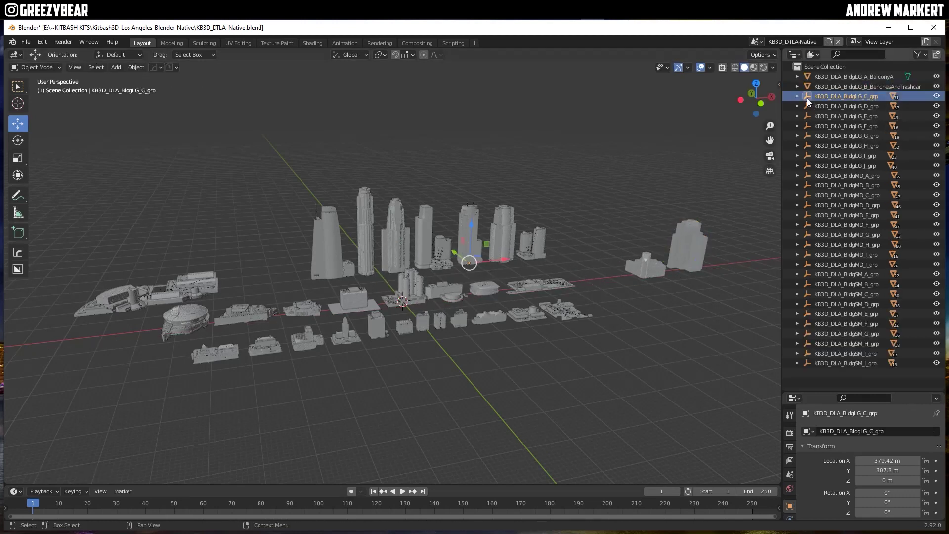
pyautogui.rightClick(807, 98)
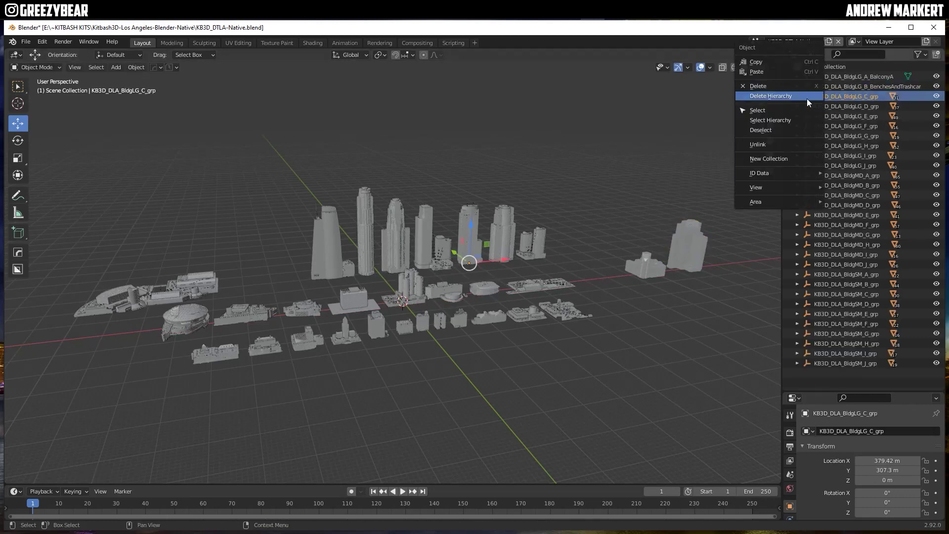
pyautogui.click(767, 144)
# Join all BldgLG_C parts into one object and move it about 757 m along X, just before the BldgLG_A building
pyautogui.click(855, 97)
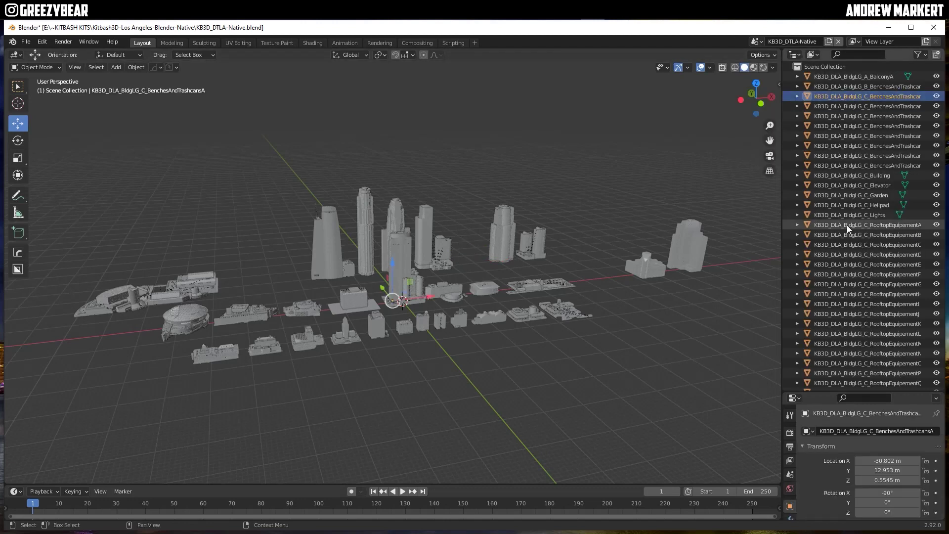
pyautogui.scroll(-4, 847, 324)
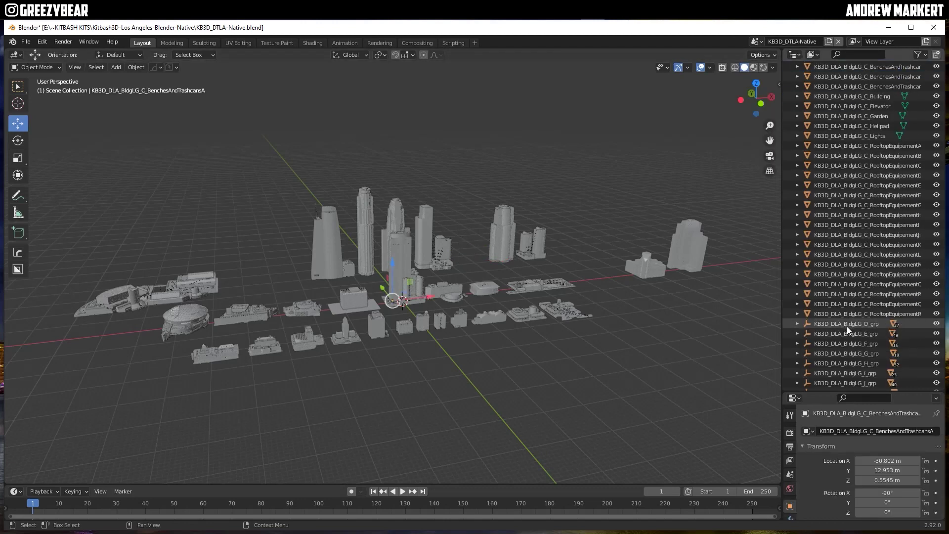
pyautogui.keyDown('shift'); pyautogui.click(870, 314); pyautogui.keyUp('shift')
pyautogui.rightClick(646, 173)
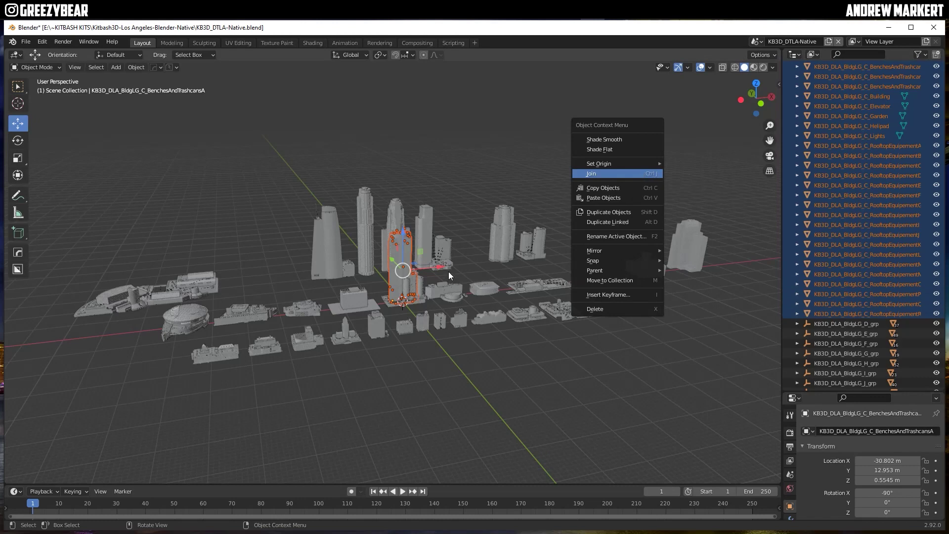
pyautogui.hotkey('ctrl', 'j')
pyautogui.press('g')
pyautogui.press('x')
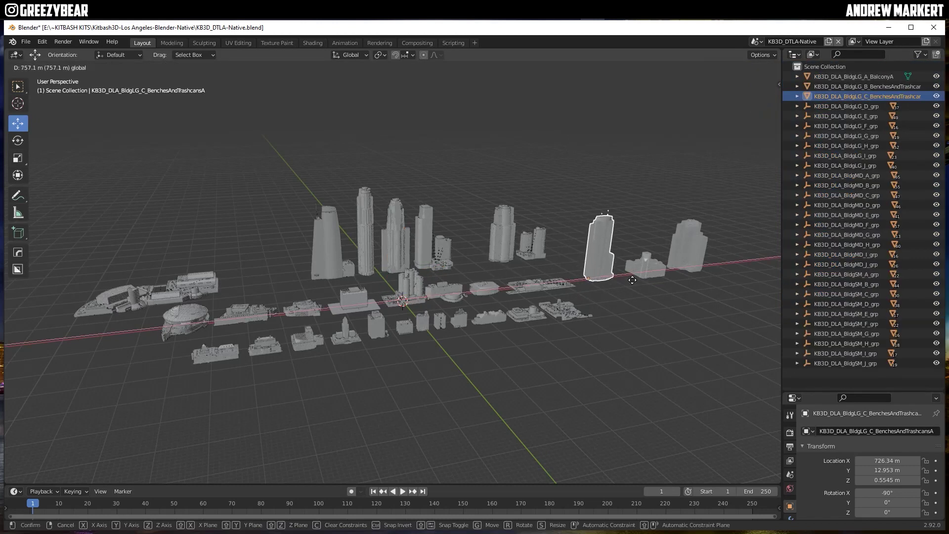
pyautogui.click(632, 280)
# Turn BldgLG_D, E, F and G into single joined buildings and move each along X away from the origin
pyautogui.click(790, 120)
pyautogui.rightClick(609, 142)
pyautogui.click(610, 142)
pyautogui.press('g')
pyautogui.press('x')
# Unlink the remaining group parents from BldgLG_H to BldgSM_I and join each building's parts into a single object
pyautogui.click(805, 147)
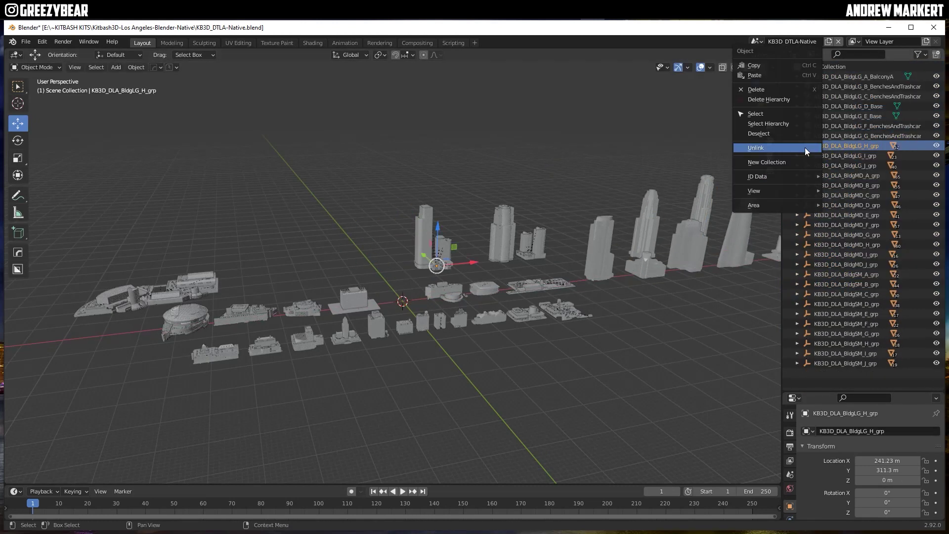
pyautogui.click(850, 275)
pyautogui.hotkey('ctrl', 'j')
pyautogui.click(853, 339)
pyautogui.keyDown('shift'); pyautogui.click(856, 315); pyautogui.keyUp('shift')
pyautogui.rightClick(521, 211)
pyautogui.click(521, 211)
pyautogui.rightClick(791, 208)
pyautogui.click(762, 303)
pyautogui.click(855, 314)
pyautogui.keyDown('shift'); pyautogui.click(855, 127); pyautogui.keyUp('shift')
pyautogui.rightClick(630, 136)
pyautogui.click(630, 136)
# Unlink the KB3D_DLA_BldgSM_J_grp parent from the scene
pyautogui.click(807, 363)
pyautogui.rightClick(806, 363)
pyautogui.click(807, 362)
# Join all BldgSM_J parts, from BillboardA to Trashcan, and move the building along negative X off the origin
pyautogui.scroll(-5, 824, 348)
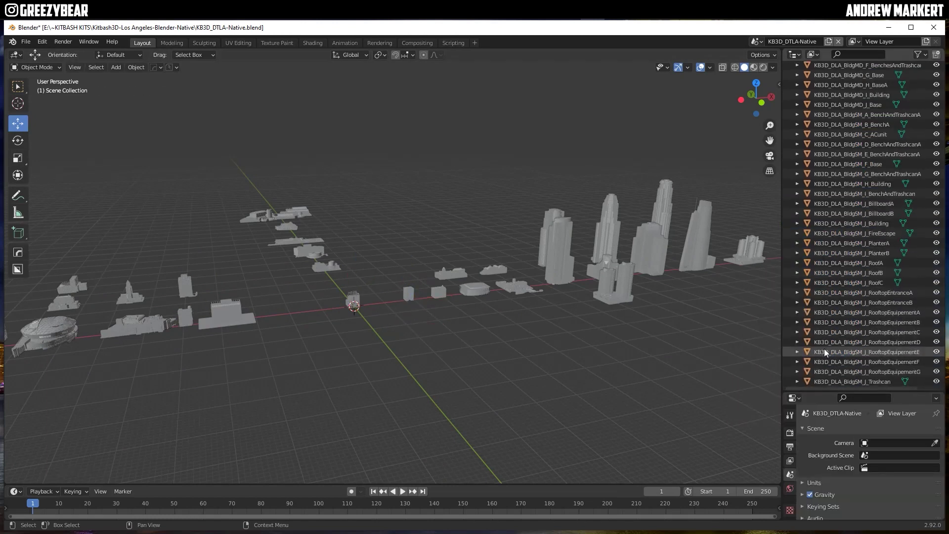
pyautogui.click(870, 203)
pyautogui.keyDown('shift'); pyautogui.click(871, 384); pyautogui.keyUp('shift')
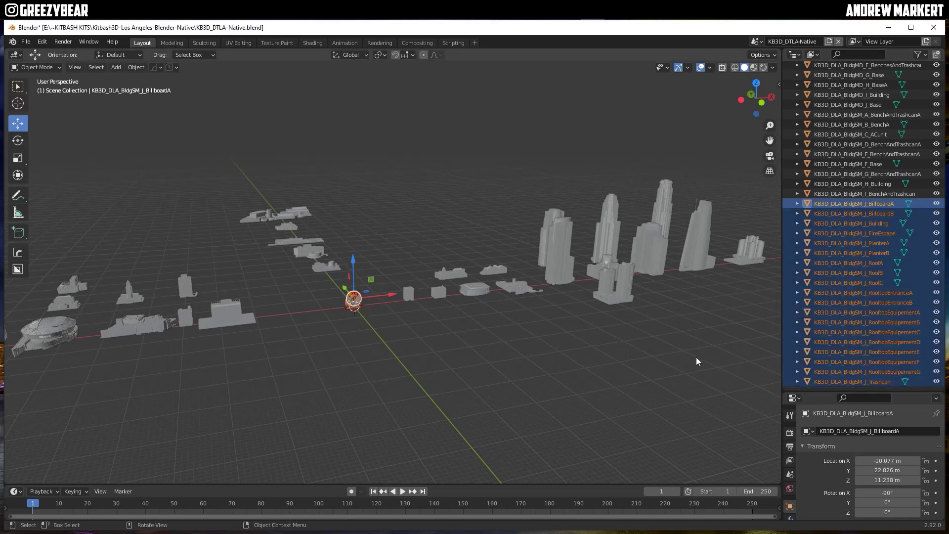
pyautogui.rightClick(696, 357)
pyautogui.hotkey('ctrl', 'j')
pyautogui.moveTo(387, 295); pyautogui.dragTo(345, 298)
pyautogui.click(375, 307)
# Save the scene as a new file named KB3D_DTLA-particle.blend in the same folder
pyautogui.scroll(-3, 437, 296)
pyautogui.moveTo(437, 293); pyautogui.dragTo(489, 336, button='middle')
pyautogui.click(25, 42)
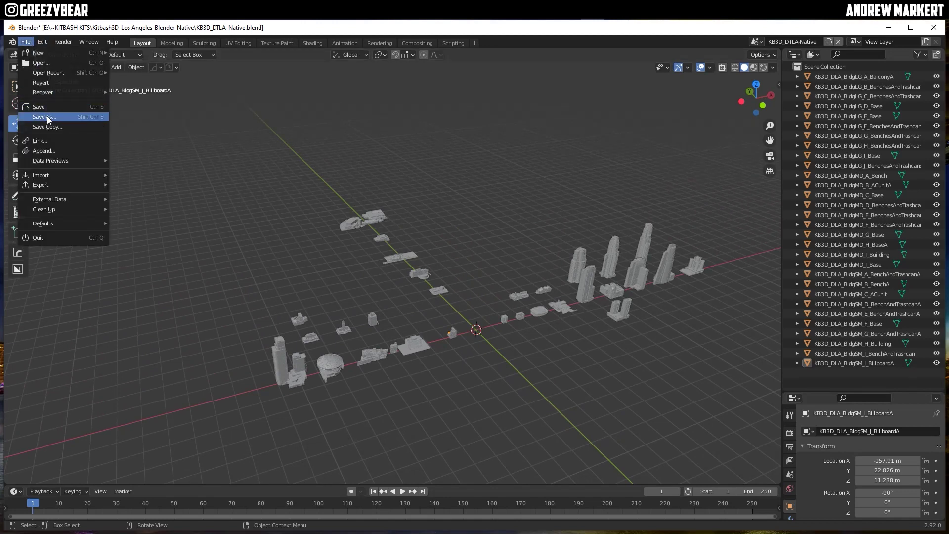
pyautogui.click(48, 119)
pyautogui.click(390, 448)
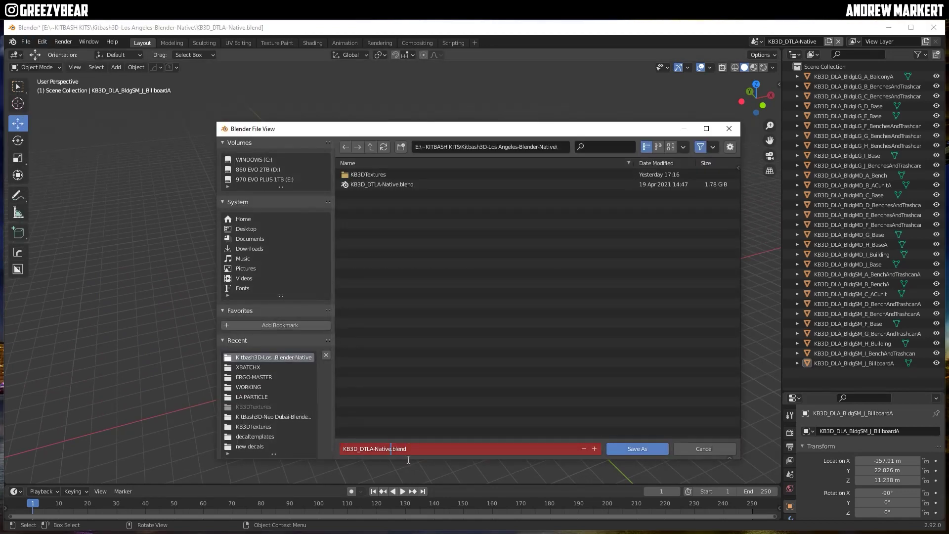
pyautogui.press('BackSpace')
pyautogui.press('BackSpace')
pyautogui.press('BackSpace')
pyautogui.press('BackSpace')
pyautogui.press('BackSpace')
pyautogui.press('BackSpace')
pyautogui.write('particle')
pyautogui.click(639, 450)
pyautogui.click(639, 450)
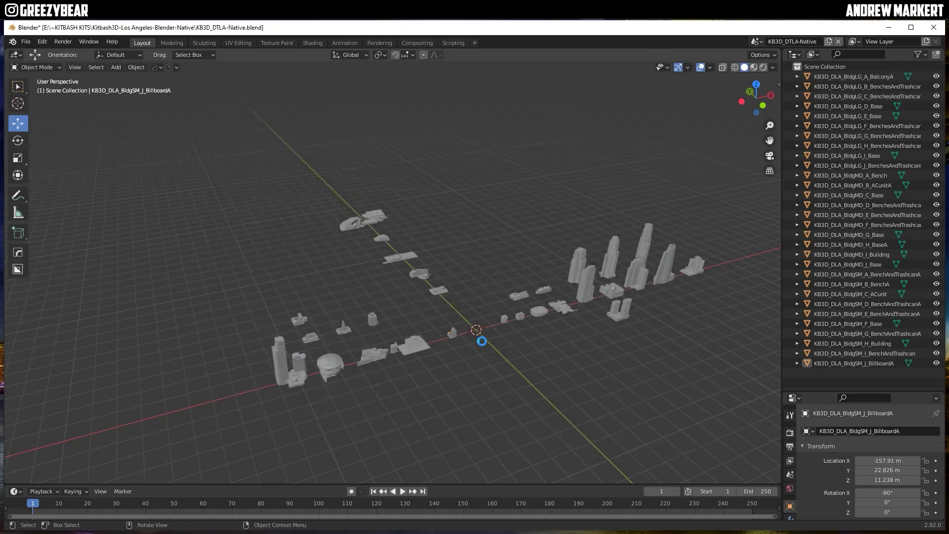
# Move the BldgMD_D and BldgMD_J buildings together about -450 m along Y toward the origin
pyautogui.press('KP_1')
pyautogui.moveTo(487, 306); pyautogui.dragTo(512, 333, button='middle')
pyautogui.scroll(8, 455, 341)
pyautogui.click(474, 334)
pyautogui.keyDown('shift'); pyautogui.click(394, 328); pyautogui.keyUp('shift')
pyautogui.press('g')
pyautogui.press('y')
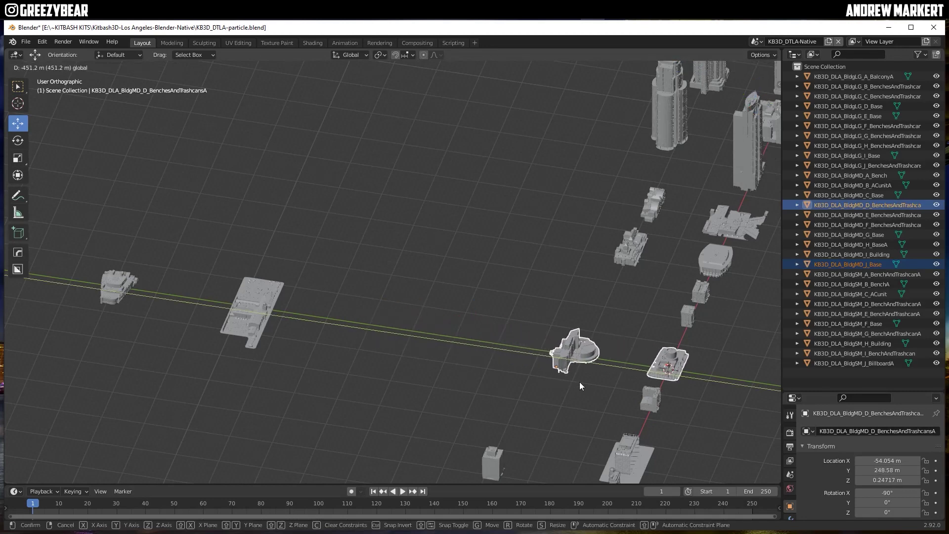
pyautogui.click(577, 382)
# Move the BldgMD_C building along negative Y until it sits just behind BldgMD_D
pyautogui.click(232, 320)
pyautogui.press('g')
pyautogui.press('y')
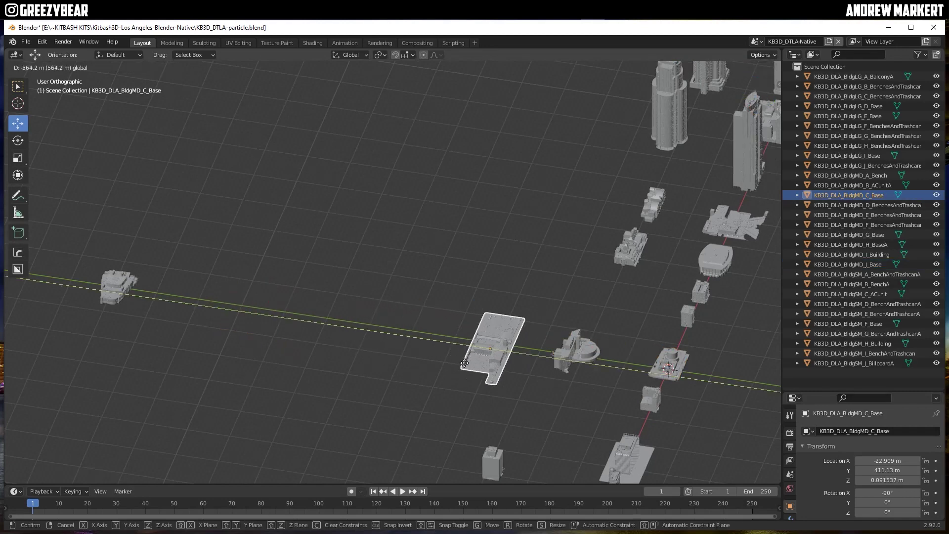
pyautogui.click(99, 294)
# Move the BldgMD_A building along negative Y toward the origin and along X into the gap beside BldgMD_C
pyautogui.click(81, 296)
pyautogui.press('g')
pyautogui.press('y')
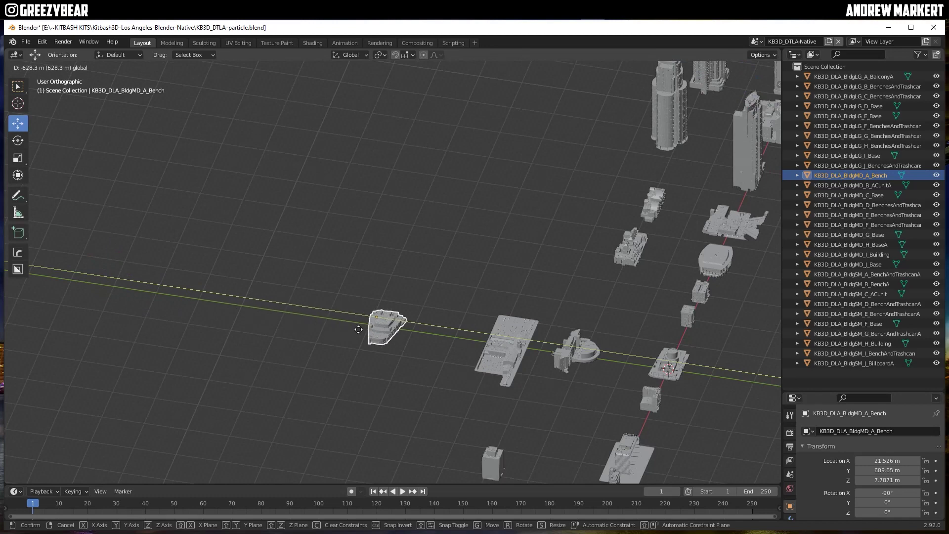
pyautogui.click(435, 334)
pyautogui.moveTo(435, 334); pyautogui.dragTo(475, 298, button='middle')
pyautogui.press('g')
pyautogui.press('x')
pyautogui.click(577, 357)
pyautogui.moveTo(577, 357); pyautogui.dragTo(509, 322, button='middle')
pyautogui.press('g')
pyautogui.press('y')
pyautogui.click(618, 347)
# Move the BldgMD_B building along Y and X to about X 543 m, Y 623 m, closer to the other buildings
pyautogui.scroll(-3, 618, 347)
pyautogui.moveTo(619, 347); pyautogui.dragTo(372, 251, button='middle')
pyautogui.click(354, 207)
pyautogui.press('g')
pyautogui.press('y')
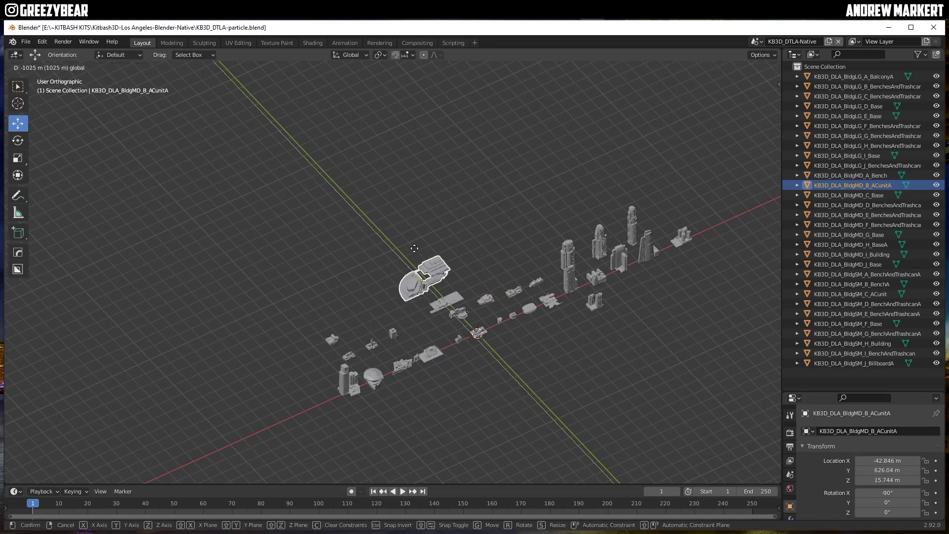
pyautogui.click(464, 260)
pyautogui.press('g')
pyautogui.press('x')
pyautogui.click(544, 254)
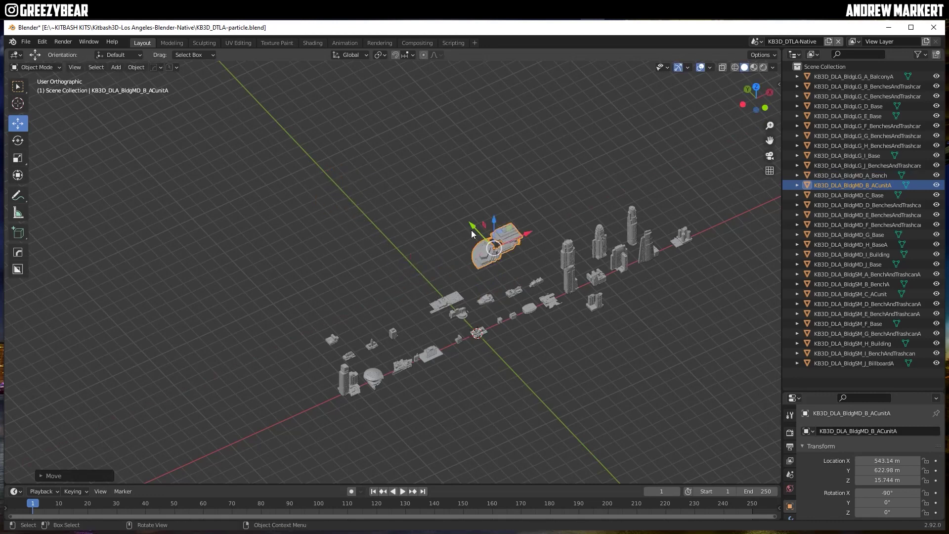
# Move the BldgMD_B building along negative Y to about Y 408 m, closer to the row of buildings
pyautogui.press('g')
pyautogui.press('y')
pyautogui.click(432, 229)
# Restrict transforms to object origins only and turn on snapping to edges
pyautogui.moveTo(430, 229); pyautogui.dragTo(530, 314, button='middle')
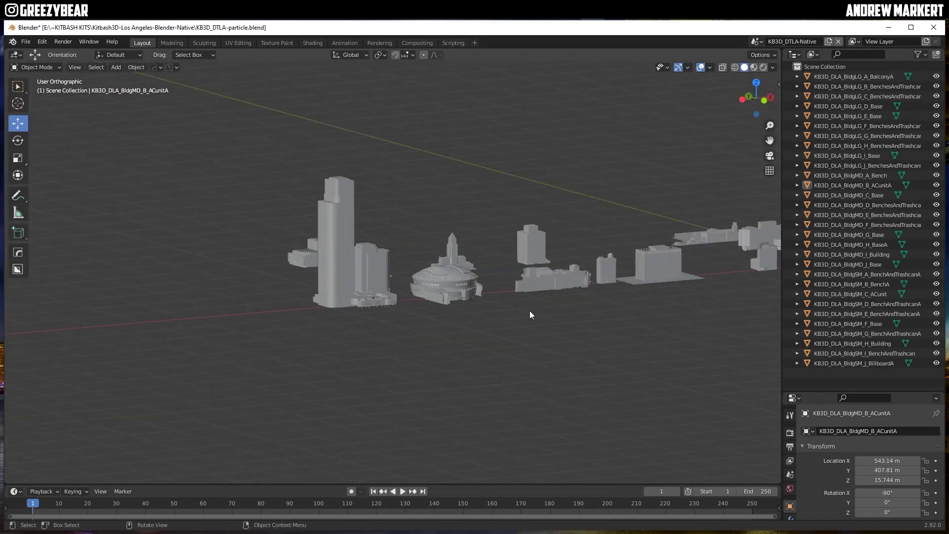
pyautogui.click(769, 56)
pyautogui.click(761, 56)
pyautogui.click(760, 54)
pyautogui.click(405, 56)
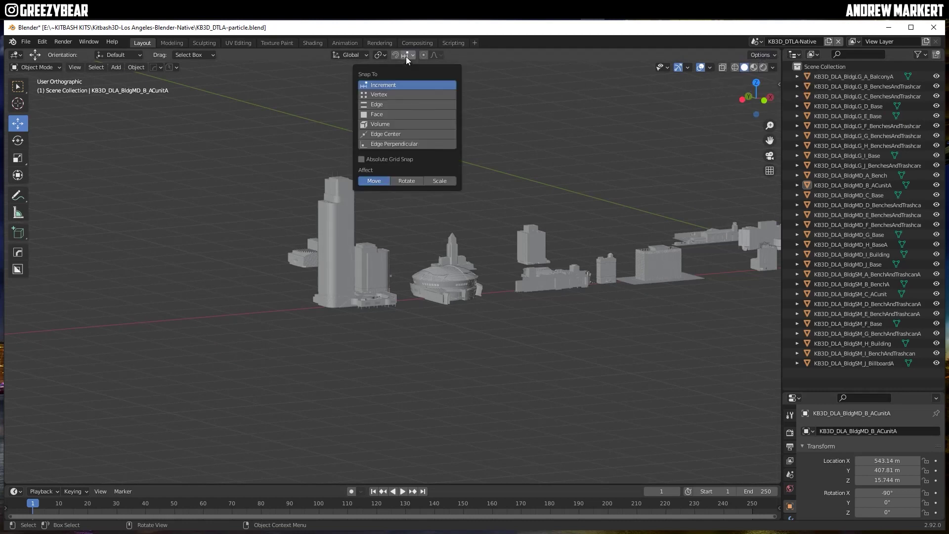
pyautogui.click(374, 105)
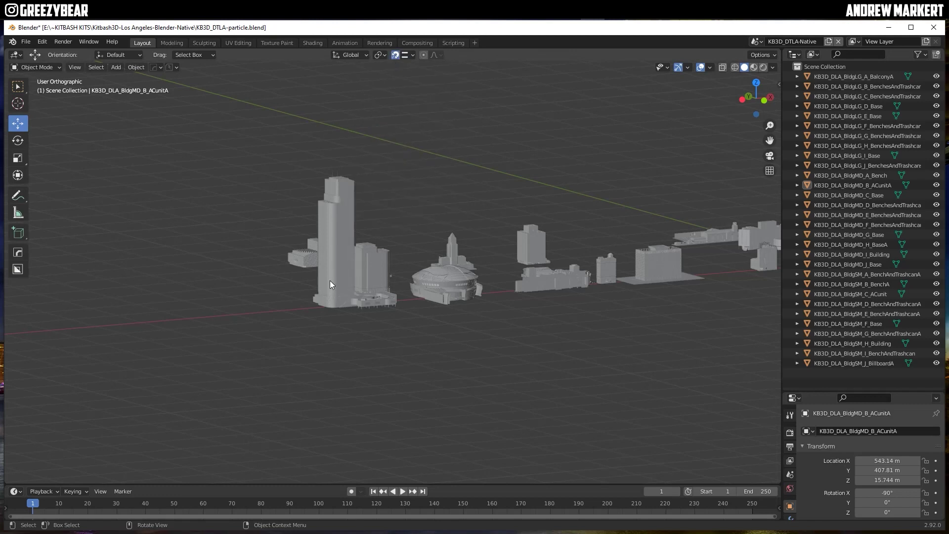
# In front view, move the BldgMD_F building's origin down onto its base edge at ground level
pyautogui.click(341, 291)
pyautogui.scroll(4, 354, 301)
pyautogui.press('KP_1')
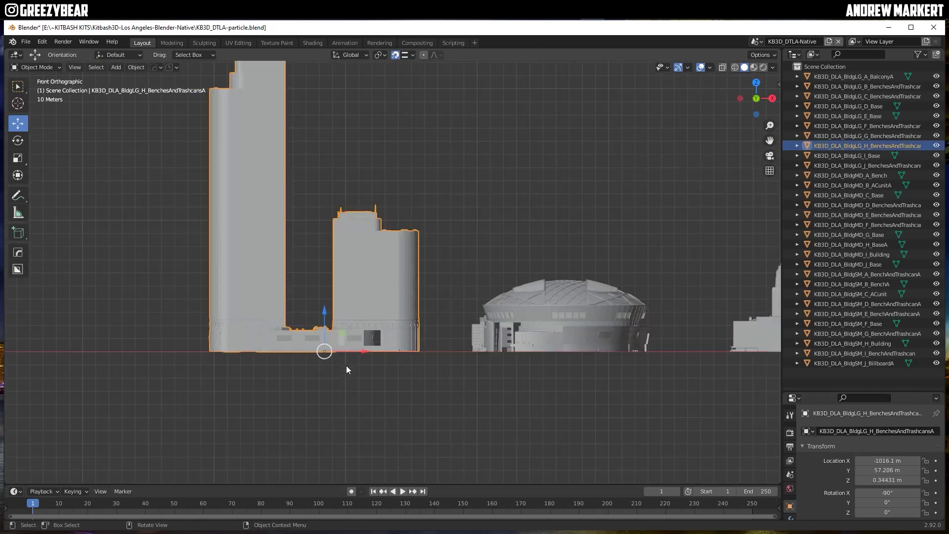
pyautogui.click(630, 369)
pyautogui.keyDown('shift'); pyautogui.moveTo(630, 369); pyautogui.dragTo(449, 348, button='middle'); pyautogui.keyUp('shift')
pyautogui.click(590, 399)
pyautogui.keyDown('shift'); pyautogui.moveTo(590, 399); pyautogui.dragTo(315, 372, button='middle'); pyautogui.keyUp('shift')
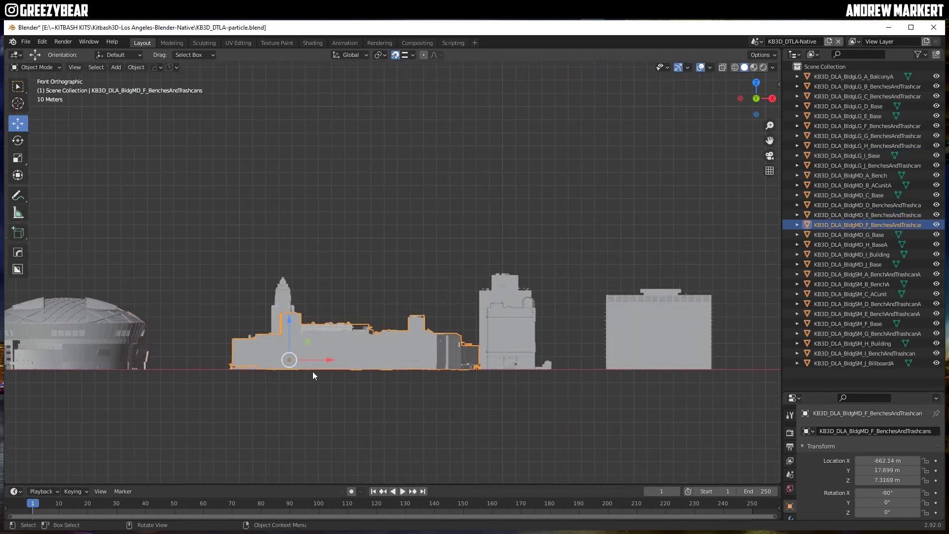
pyautogui.moveTo(297, 364); pyautogui.dragTo(315, 380)
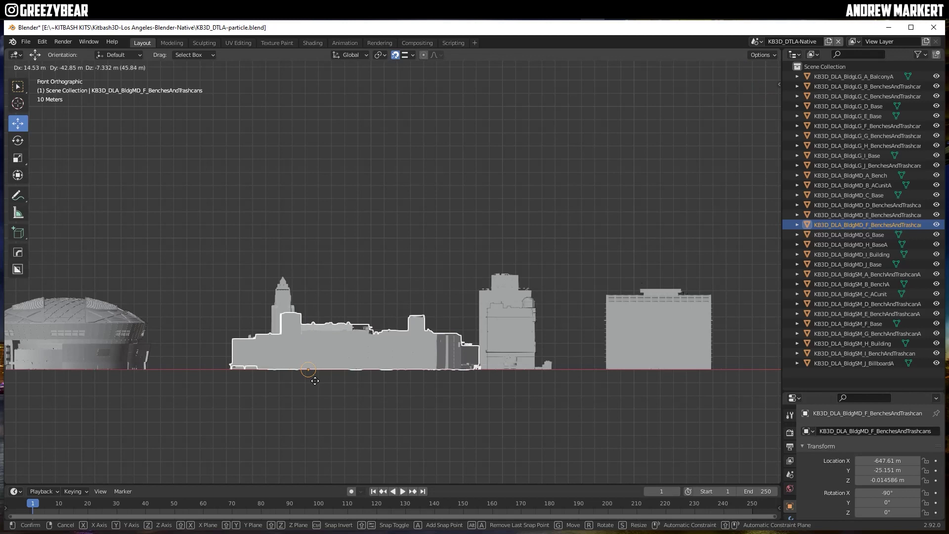
# Move the BldgSM_H building's origin onto its base at ground level
pyautogui.moveTo(482, 380); pyautogui.dragTo(515, 374)
pyautogui.click(617, 394)
pyautogui.keyDown('shift'); pyautogui.moveTo(617, 394); pyautogui.dragTo(475, 406, button='middle'); pyautogui.keyUp('shift')
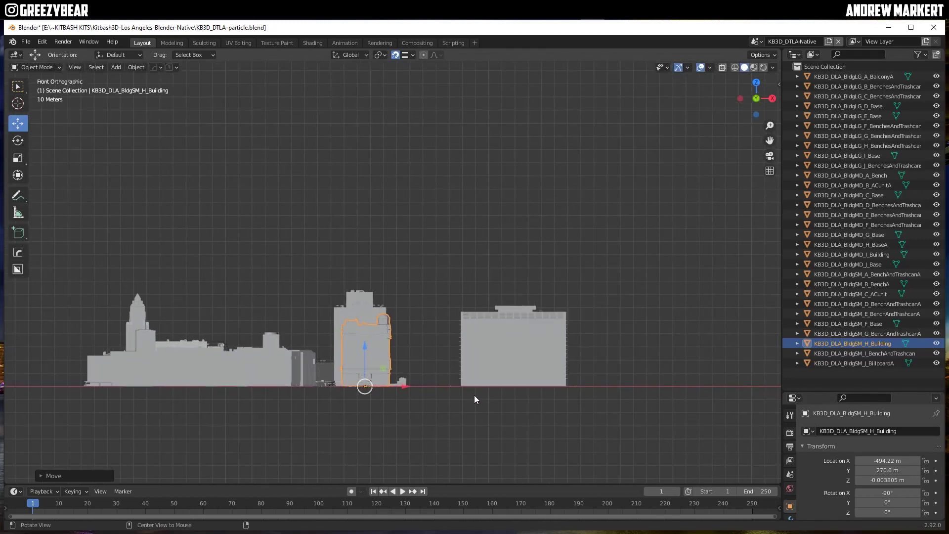
# Move the origin of the building behind the domed arena onto its base edge
pyautogui.click(520, 371)
pyautogui.moveTo(561, 364); pyautogui.dragTo(360, 334, button='middle')
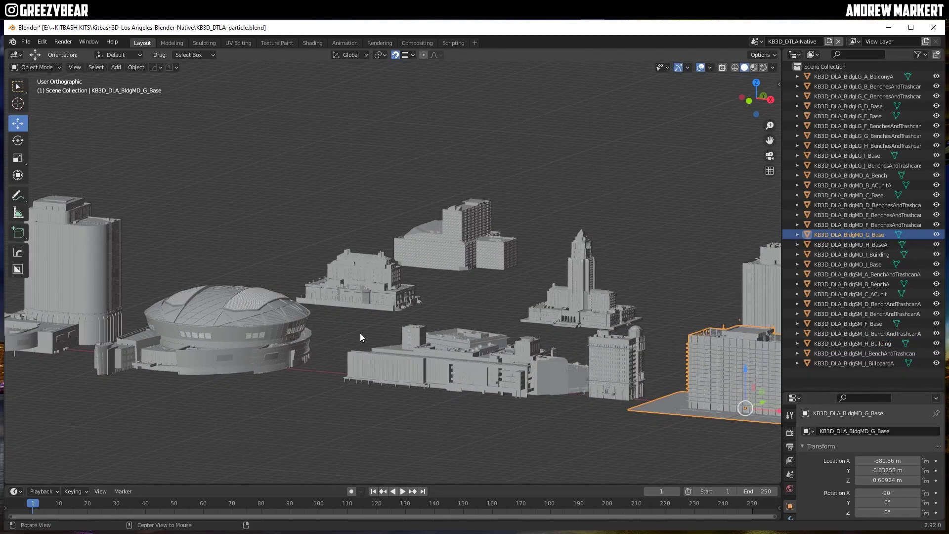
pyautogui.click(375, 306)
pyautogui.moveTo(326, 284); pyautogui.dragTo(349, 309)
pyautogui.click(573, 317)
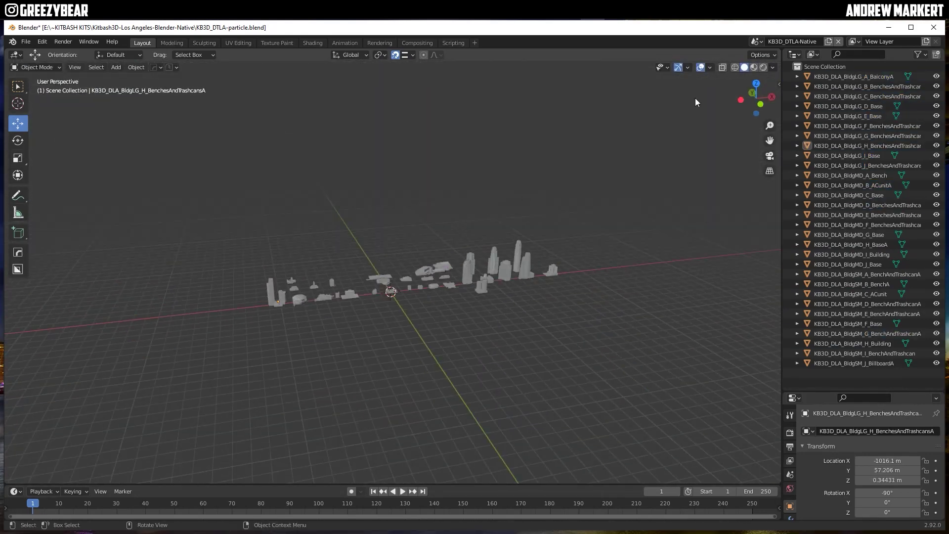
# Turn off origins-only transforms and disable snapping
pyautogui.click(766, 56)
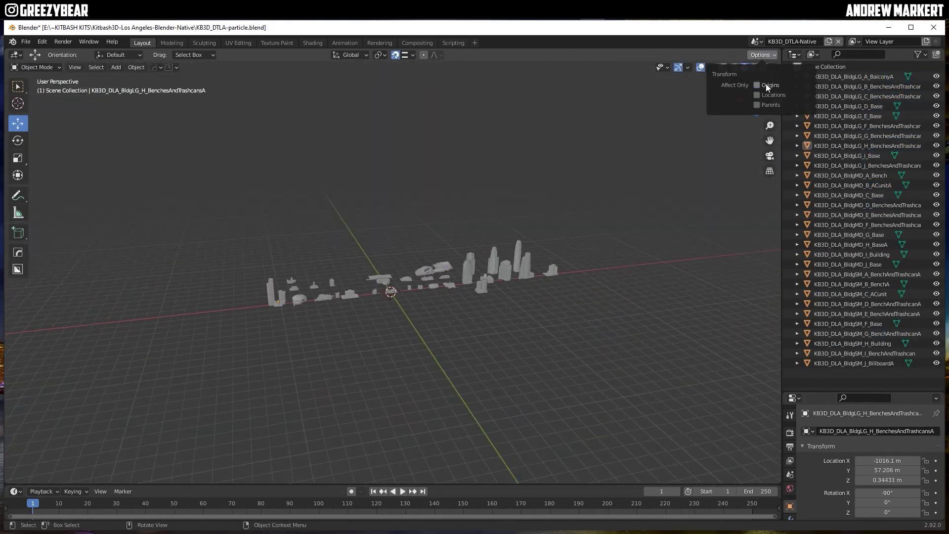
pyautogui.click(409, 55)
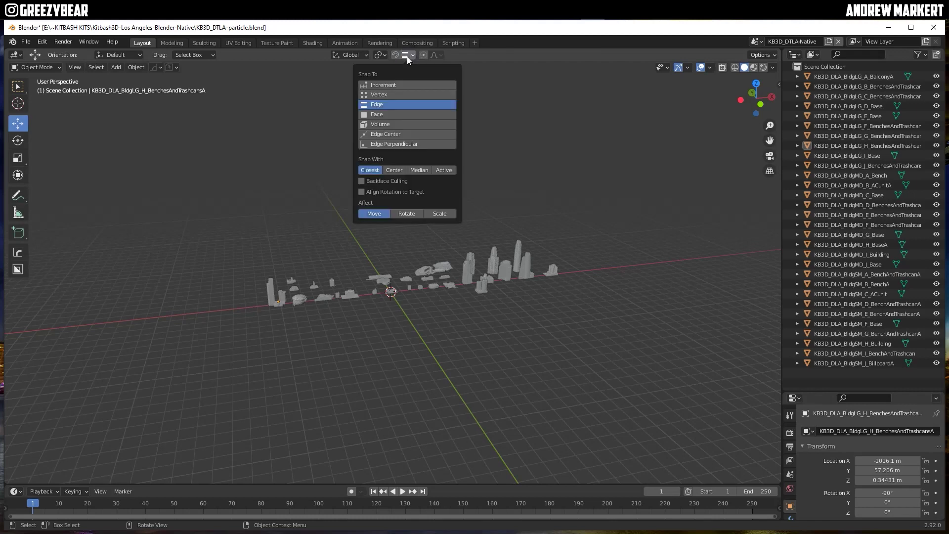
pyautogui.click(392, 107)
# Scale all buildings together to about 0.2255 and move them about 526 m along positive X, clear of the world origin
pyautogui.moveTo(244, 231); pyautogui.dragTo(592, 331)
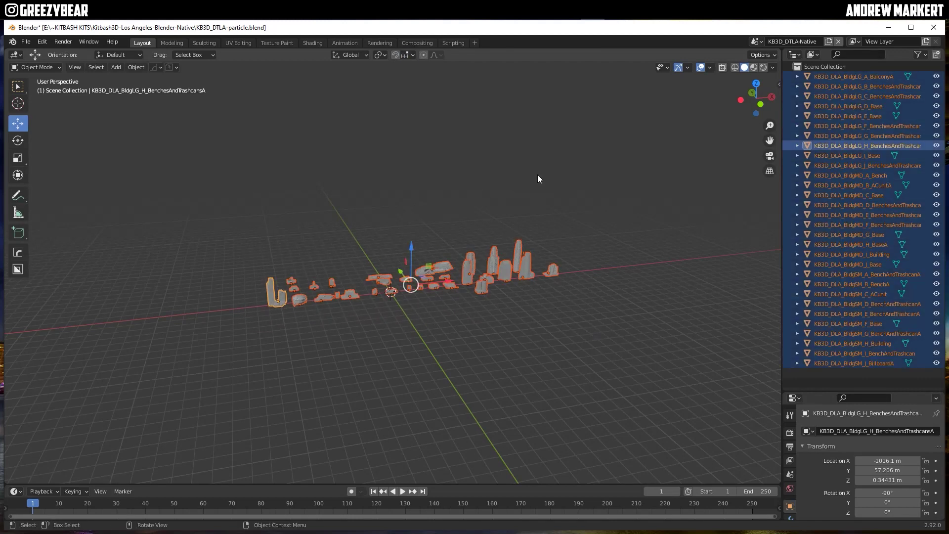
pyautogui.press('s')
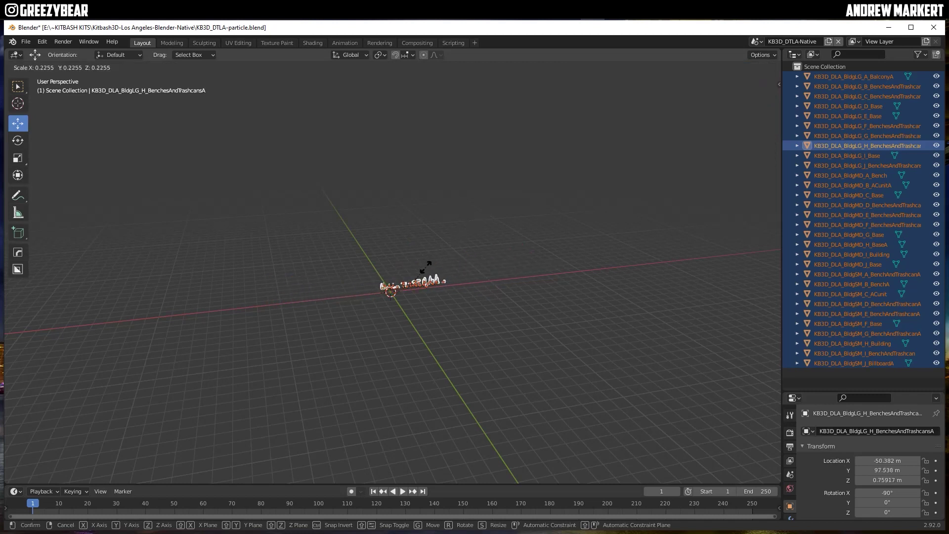
pyautogui.click(434, 268)
pyautogui.press('g')
pyautogui.press('x')
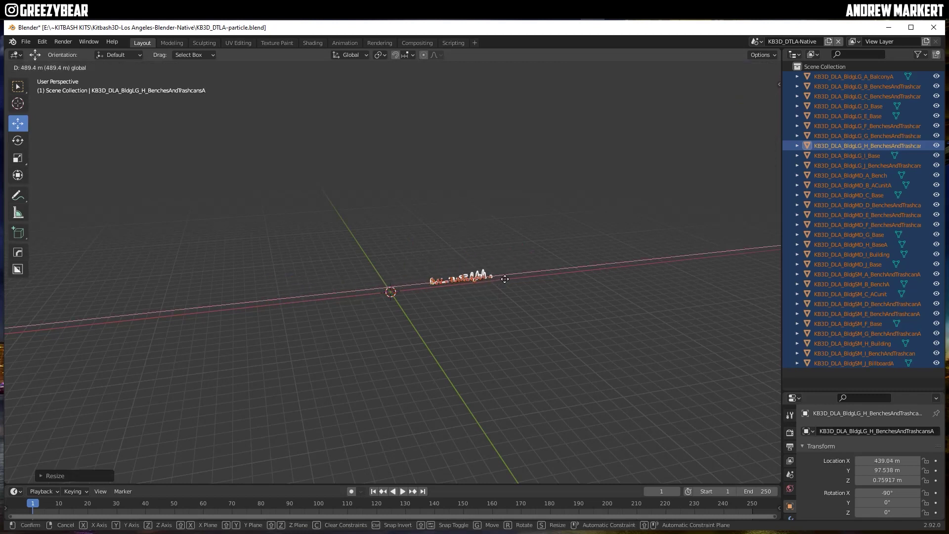
pyautogui.click(502, 274)
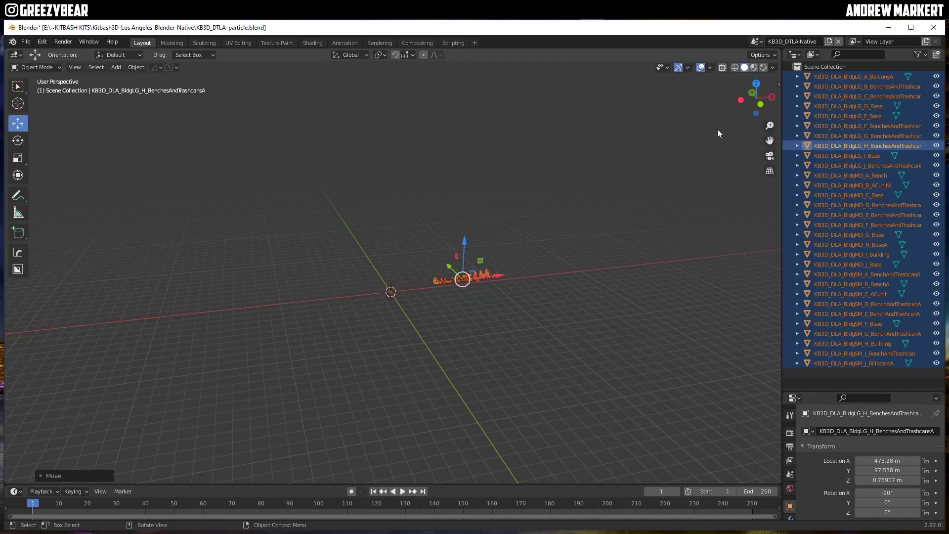
# Create a new collection in the scene and put all the selected buildings into it
pyautogui.rightClick(843, 375)
pyautogui.click(844, 375)
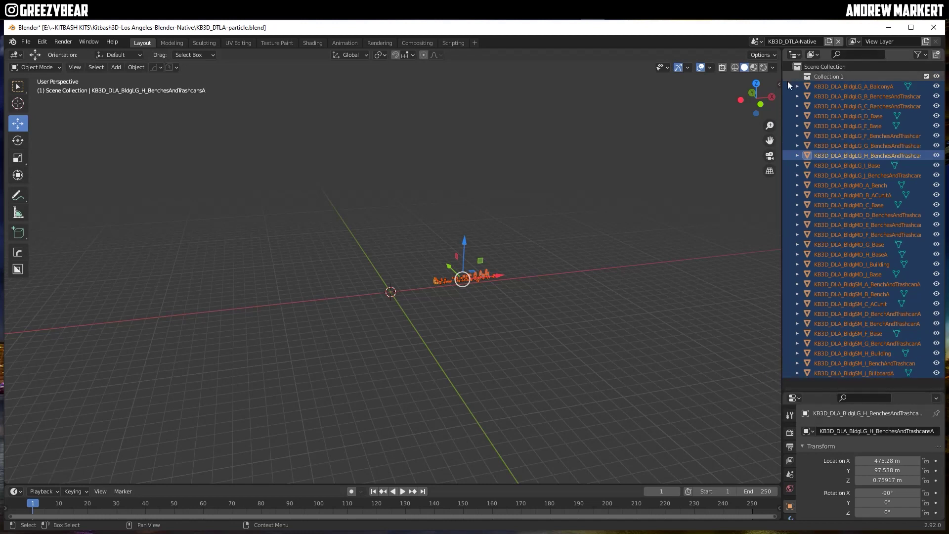
pyautogui.moveTo(808, 83); pyautogui.dragTo(798, 77)
# Rename the buildings' collection as LA
pyautogui.click(822, 76)
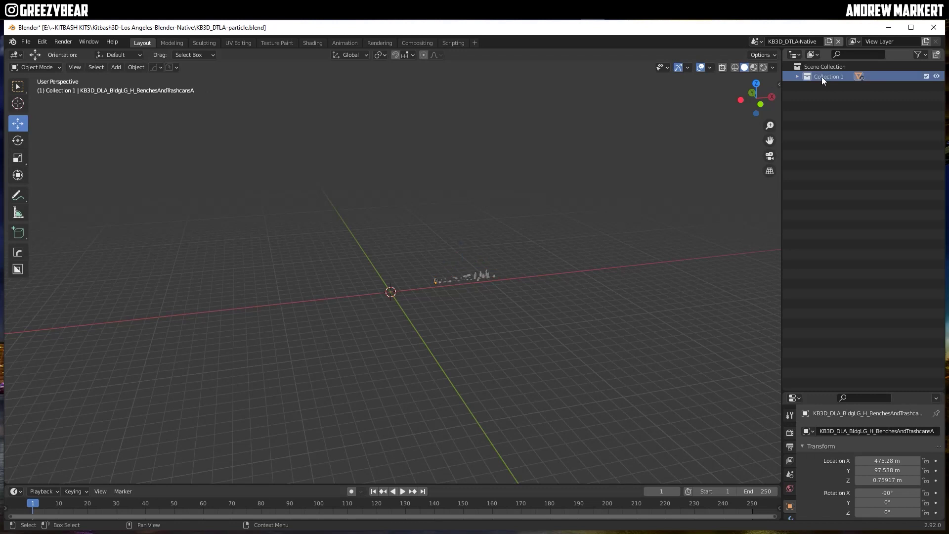
pyautogui.doubleClick(821, 77)
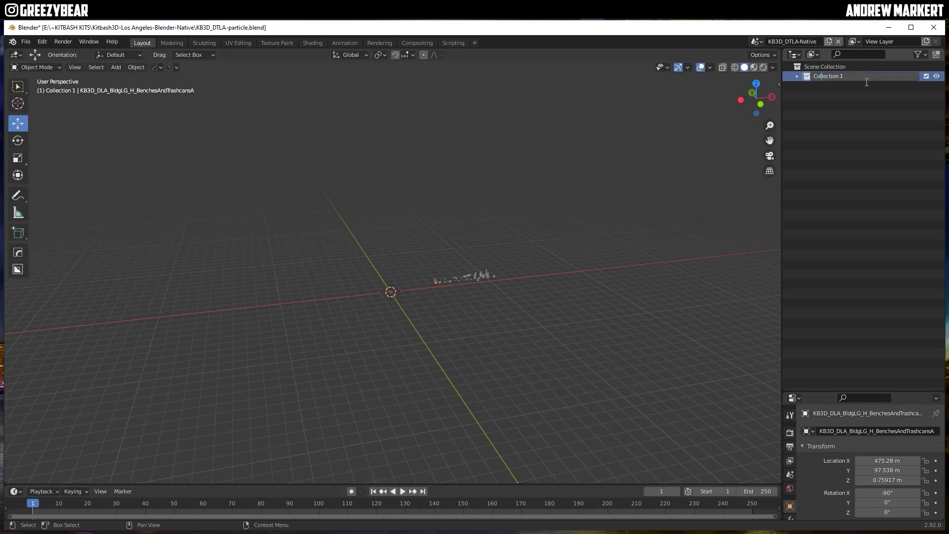
pyautogui.write('LA')
pyautogui.press('Return')
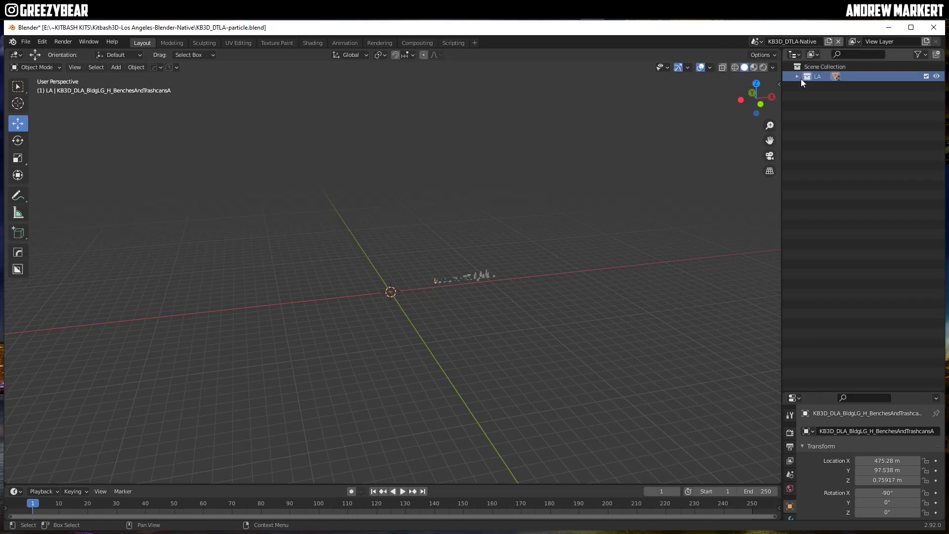
pyautogui.click(835, 153)
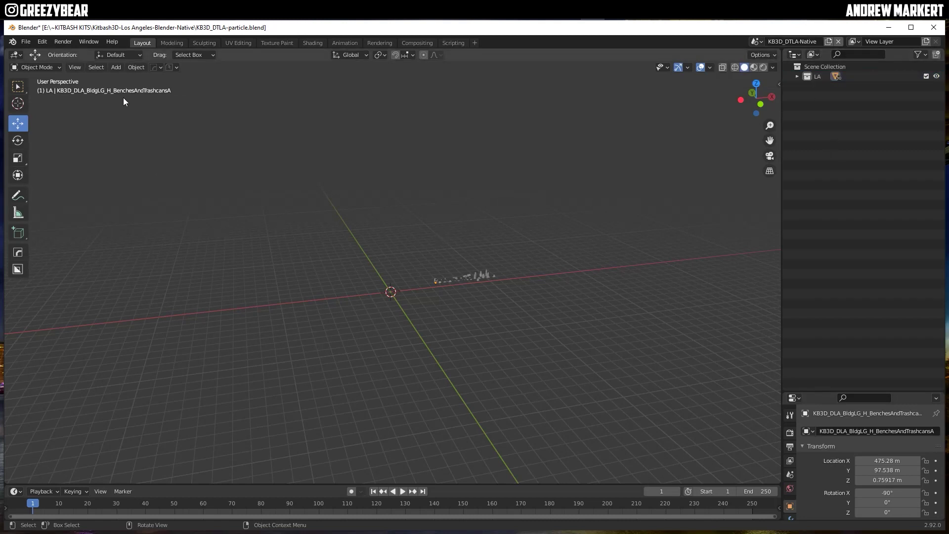
# Add a plane at the world origin and scale it up to about 59.4
pyautogui.click(116, 67)
pyautogui.moveTo(146, 75)
pyautogui.click(221, 89)
pyautogui.moveTo(423, 322)
pyautogui.mouseDown(button='middle')
pyautogui.moveTo(409, 307)
pyautogui.moveTo(422, 394)
pyautogui.moveTo(418, 263)
pyautogui.moveTo(407, 289)
pyautogui.moveTo(426, 294)
pyautogui.moveTo(418, 316)
pyautogui.mouseUp(button='middle')
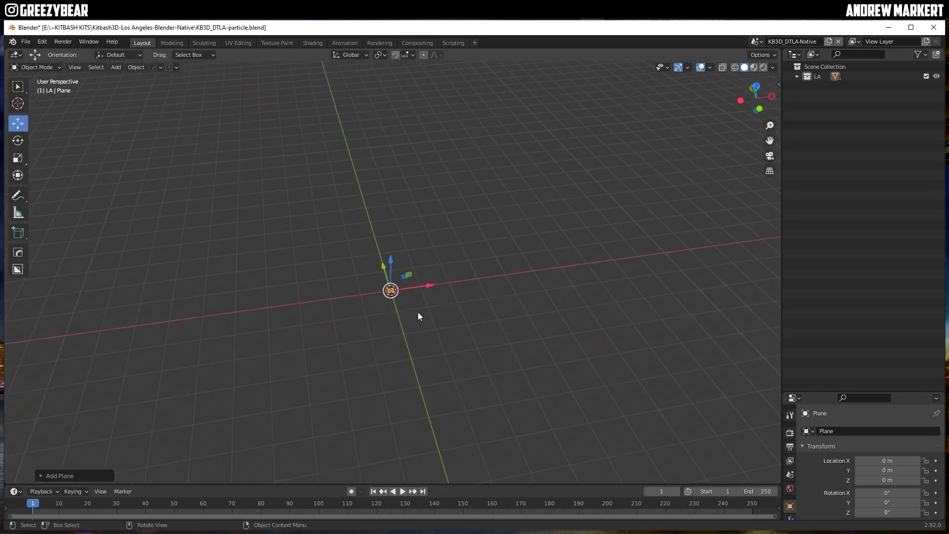
pyautogui.press('s')
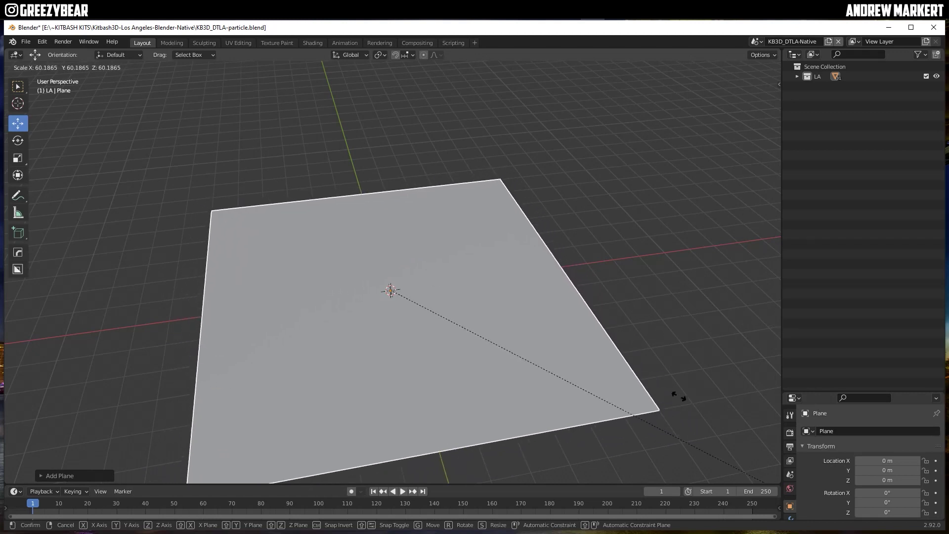
pyautogui.click(649, 380)
pyautogui.scroll(3, 434, 324)
pyautogui.moveTo(432, 321); pyautogui.dragTo(390, 269, button='middle')
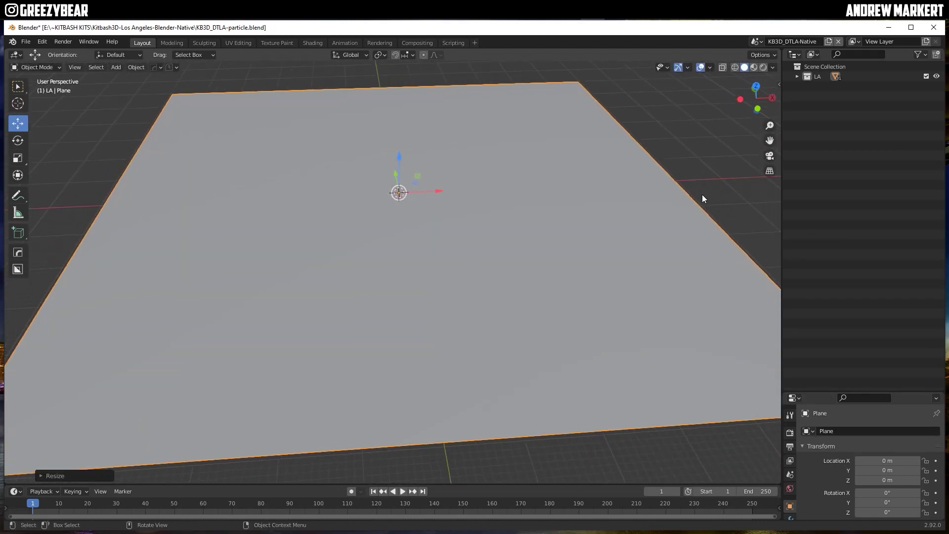
# Move the Plane object out of the LA collection into the Scene Collection and collapse LA
pyautogui.moveTo(837, 393); pyautogui.dragTo(837, 153)
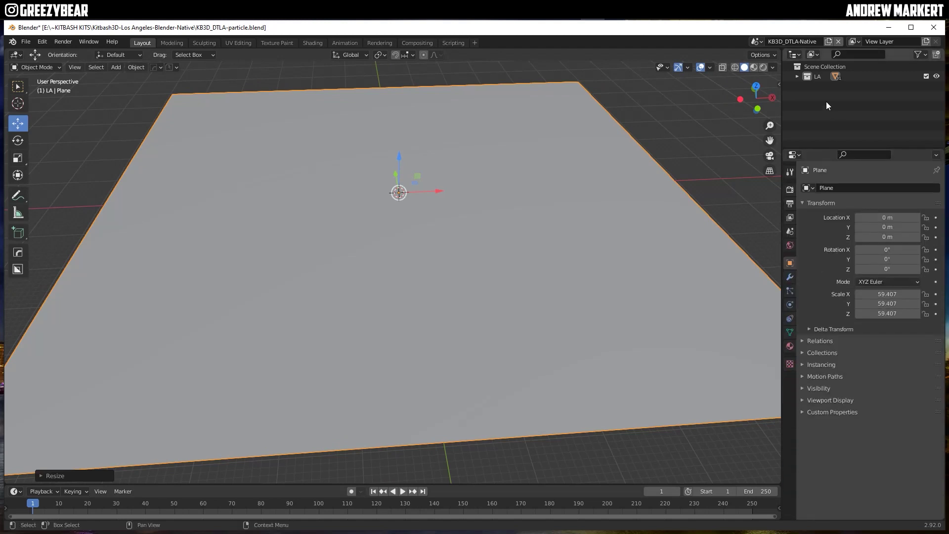
pyautogui.click(797, 76)
pyautogui.scroll(-2, 850, 114)
pyautogui.scroll(-5, 848, 122)
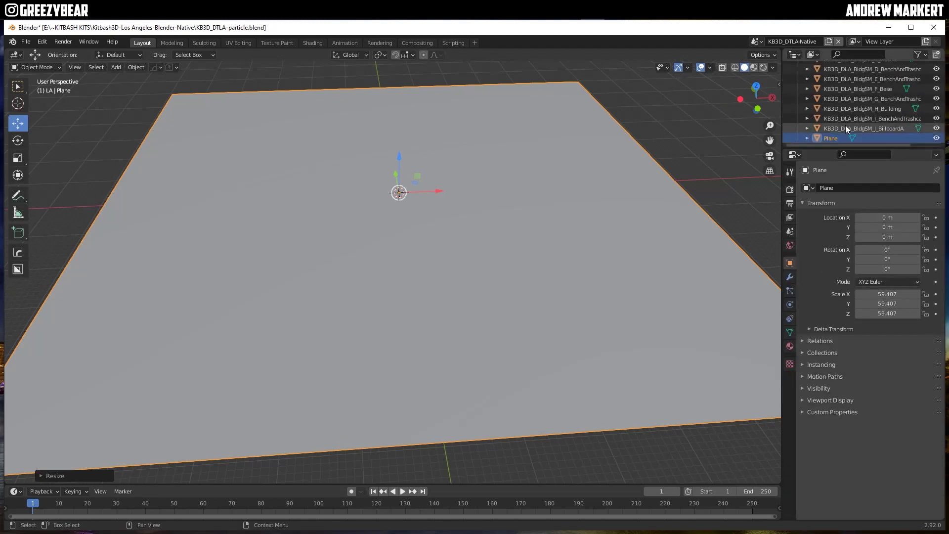
pyautogui.click(843, 154)
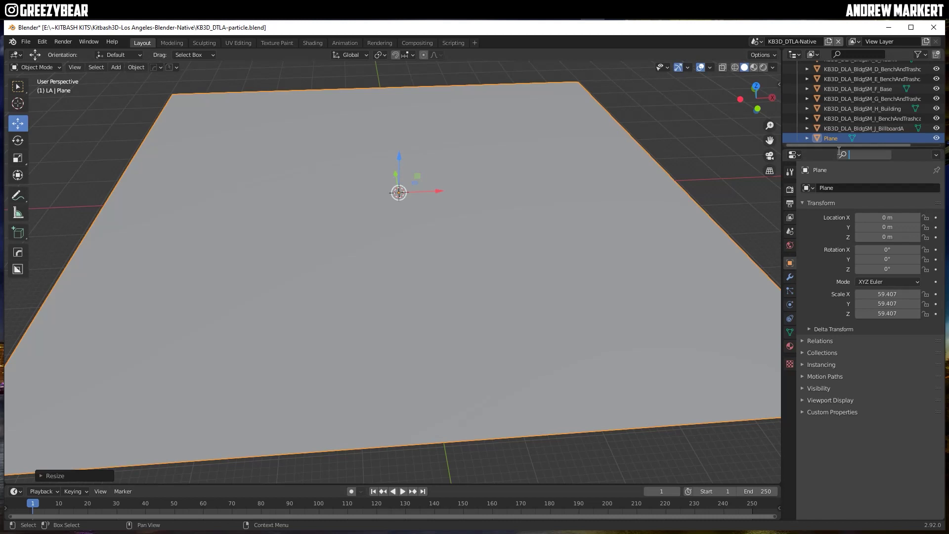
pyautogui.moveTo(838, 147); pyautogui.dragTo(839, 468)
pyautogui.moveTo(817, 385); pyautogui.dragTo(820, 415)
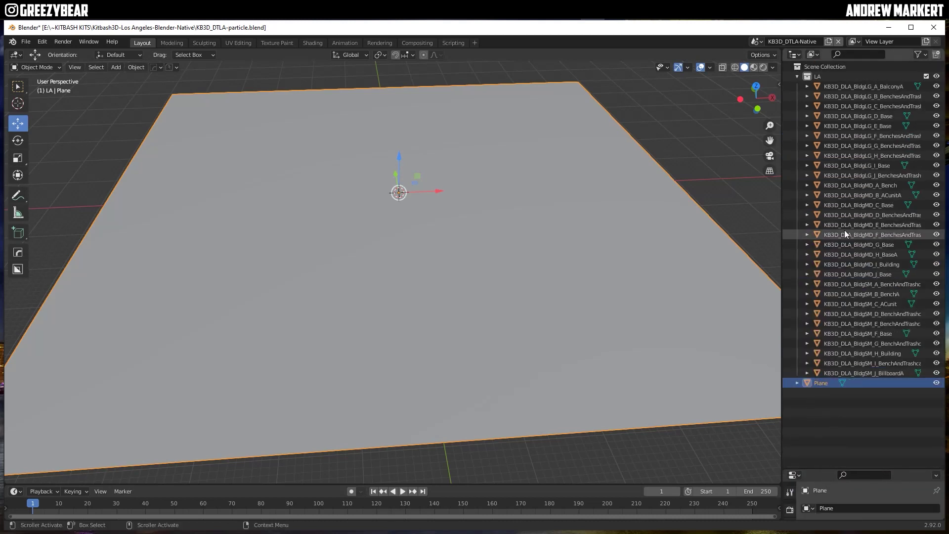
pyautogui.click(797, 76)
# Add a Hair particle system to the plane, with Advanced options and Rotation enabled
pyautogui.moveTo(822, 474); pyautogui.dragTo(821, 115)
pyautogui.click(790, 257)
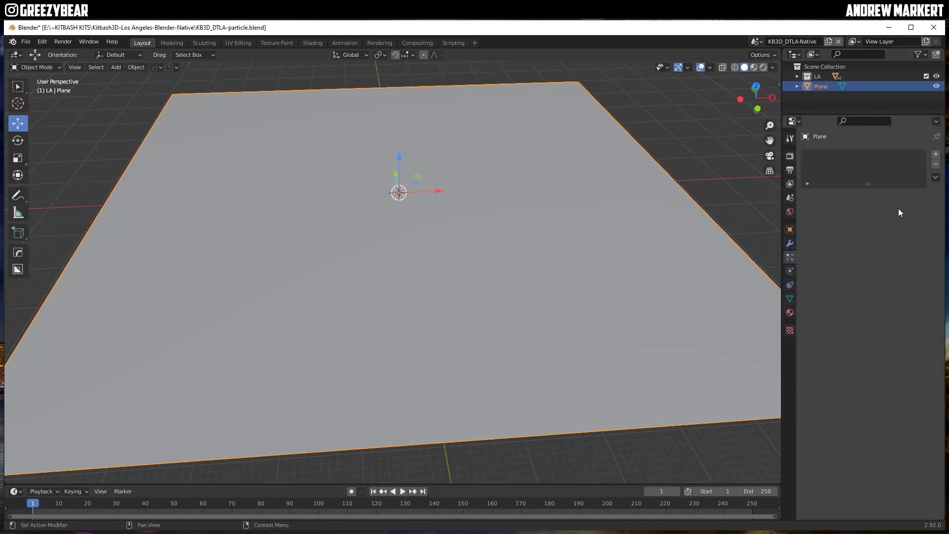
pyautogui.click(936, 155)
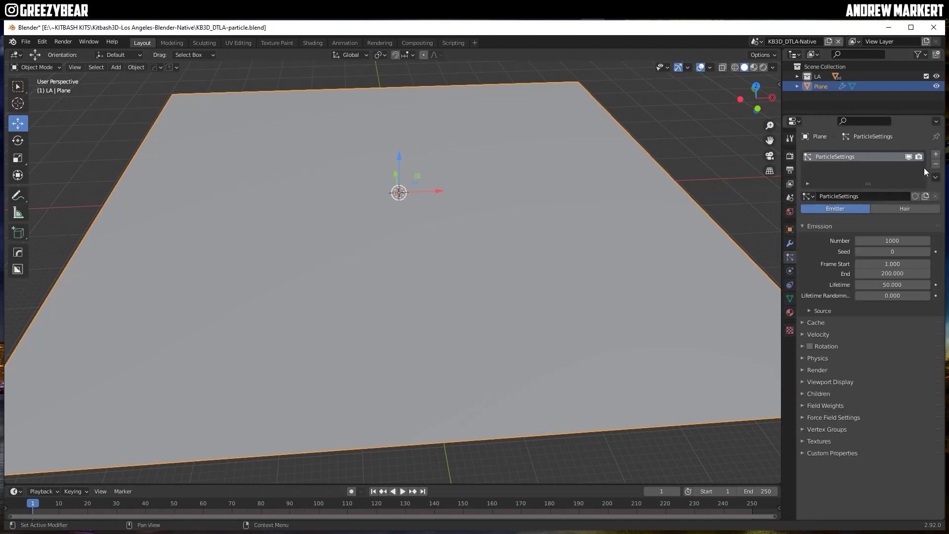
pyautogui.click(890, 207)
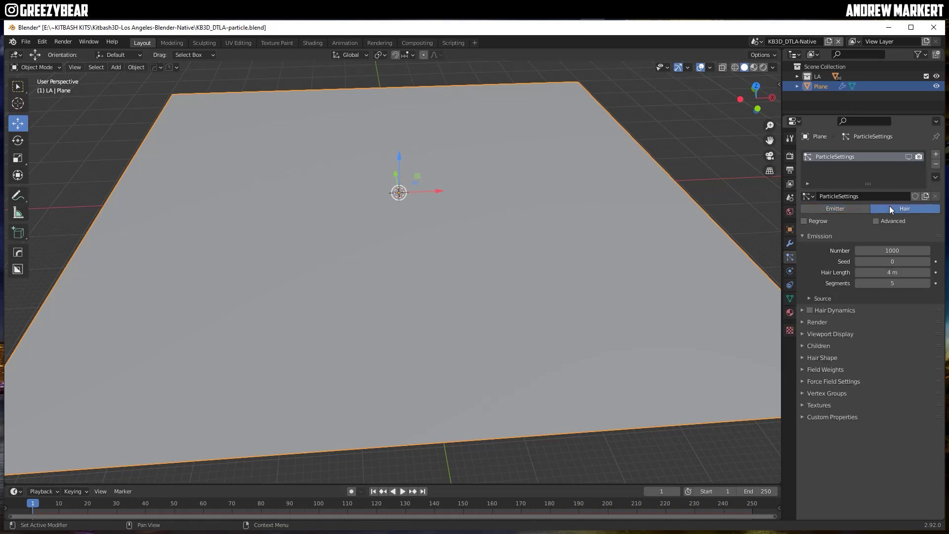
pyautogui.click(809, 334)
# Render the particles as a Collection, using LA as the instance collection
pyautogui.click(803, 357)
pyautogui.click(885, 374)
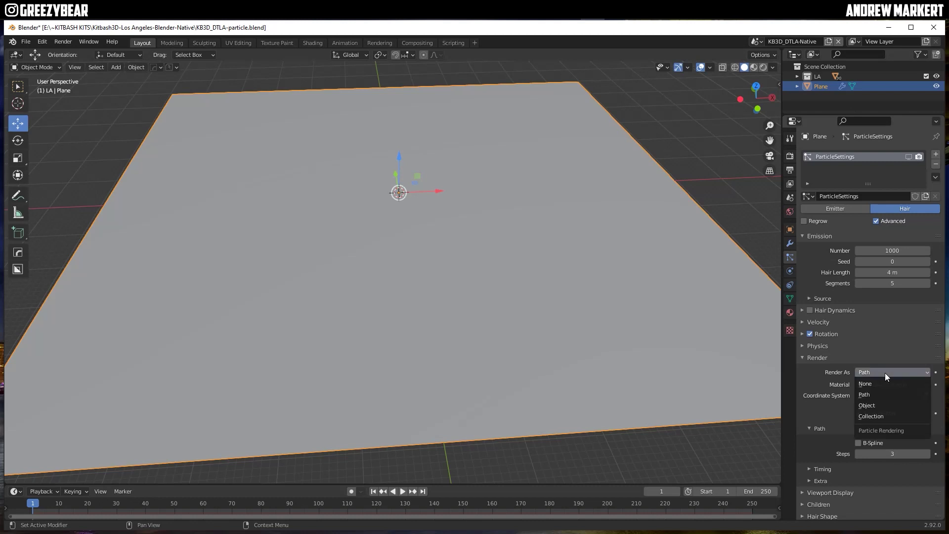
pyautogui.click(876, 417)
pyautogui.click(884, 444)
pyautogui.press('Escape')
pyautogui.click(872, 447)
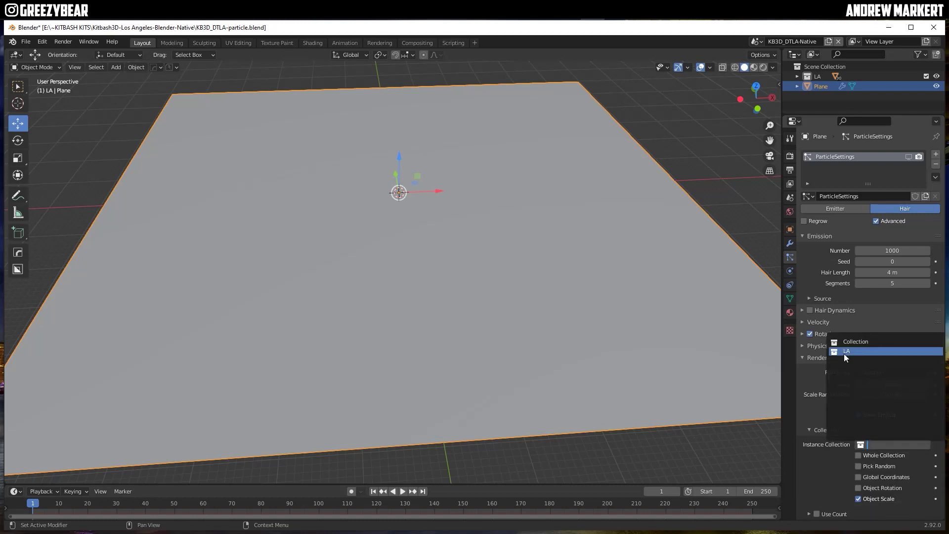
pyautogui.click(844, 354)
# Set the particle rotation's orientation axis to Global X and enable Object Rotation for the instanced collection
pyautogui.click(802, 332)
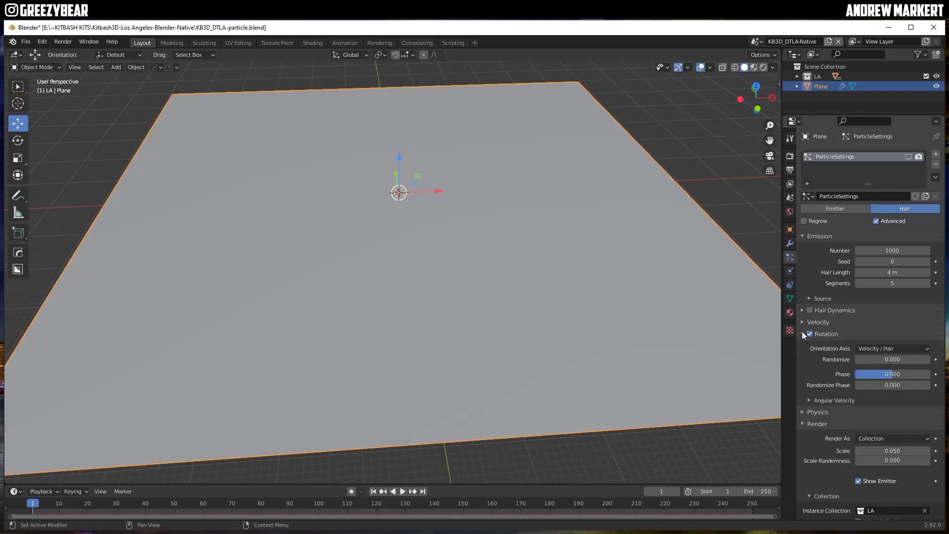
pyautogui.click(875, 348)
pyautogui.click(880, 403)
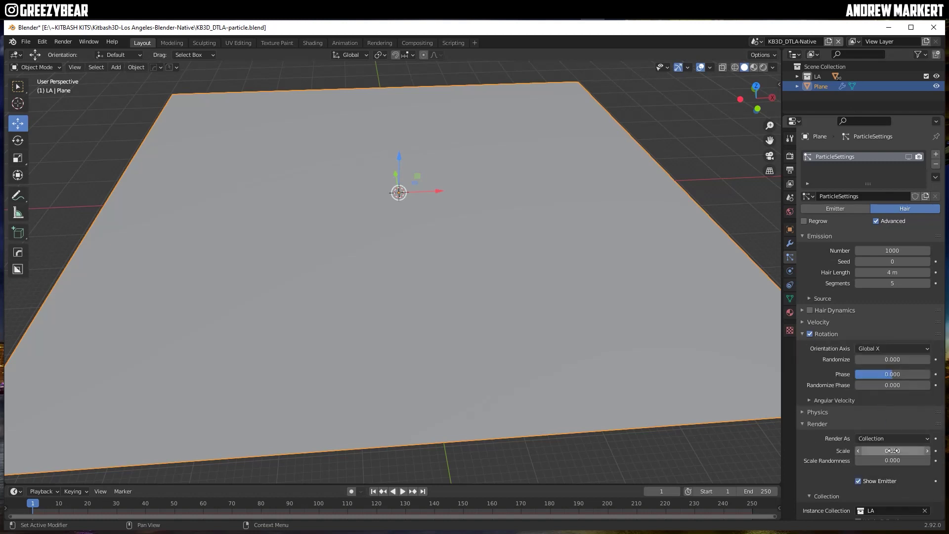
pyautogui.scroll(-5, 892, 458)
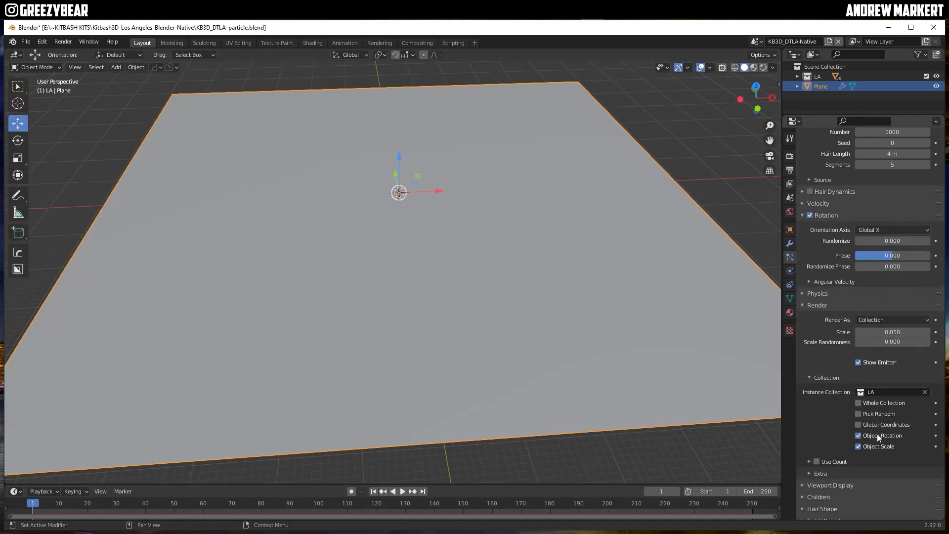
# Show the particle system in the viewport to inspect the scattered buildings, and hide it again
pyautogui.scroll(5, 814, 292)
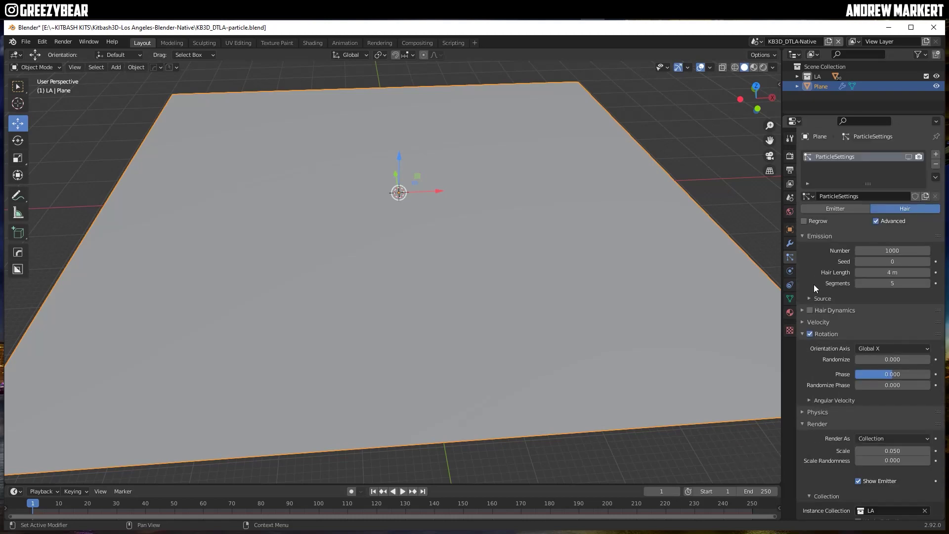
pyautogui.click(908, 156)
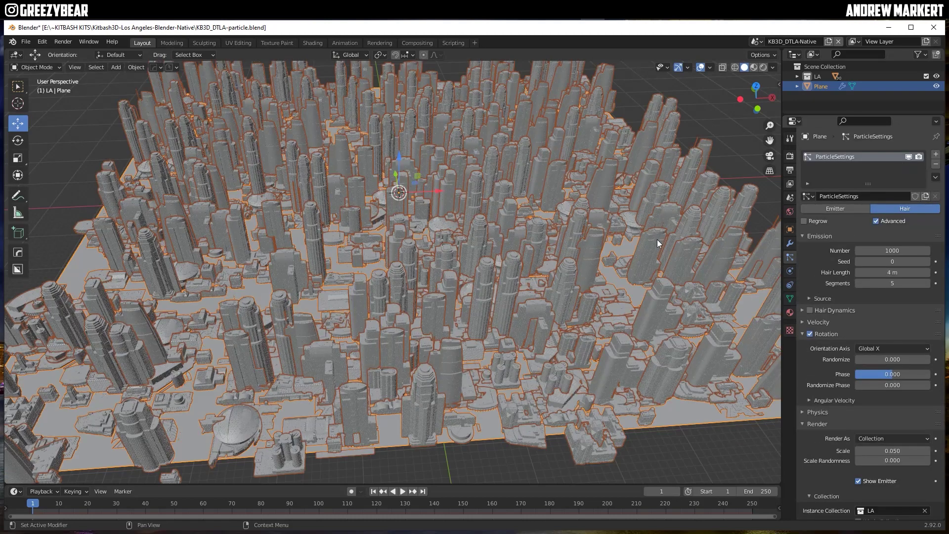
pyautogui.moveTo(417, 242); pyautogui.dragTo(378, 269, button='middle')
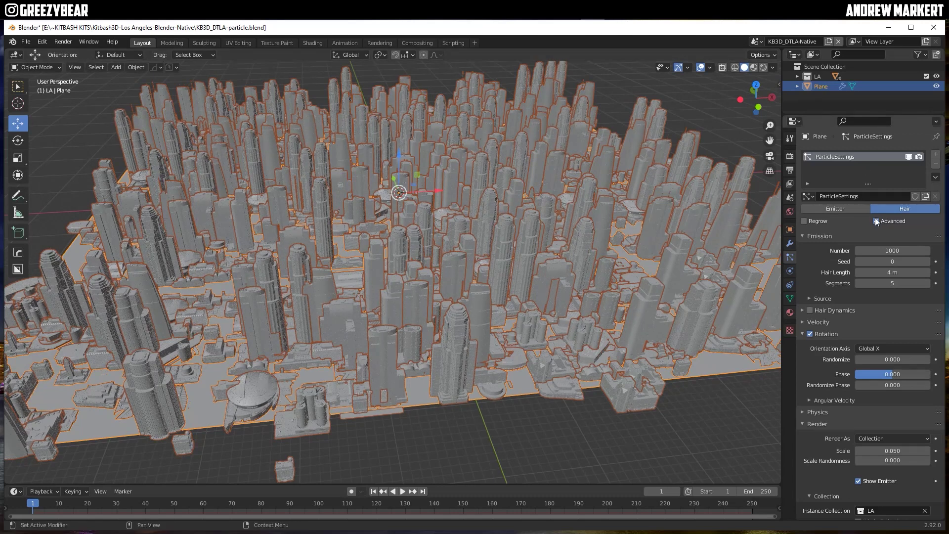
pyautogui.click(908, 156)
# Add a camera and align it to the current perspective view facing across the plane
pyautogui.moveTo(592, 239); pyautogui.dragTo(441, 244, button='middle')
pyautogui.scroll(3, 455, 241)
pyautogui.scroll(-2, 455, 240)
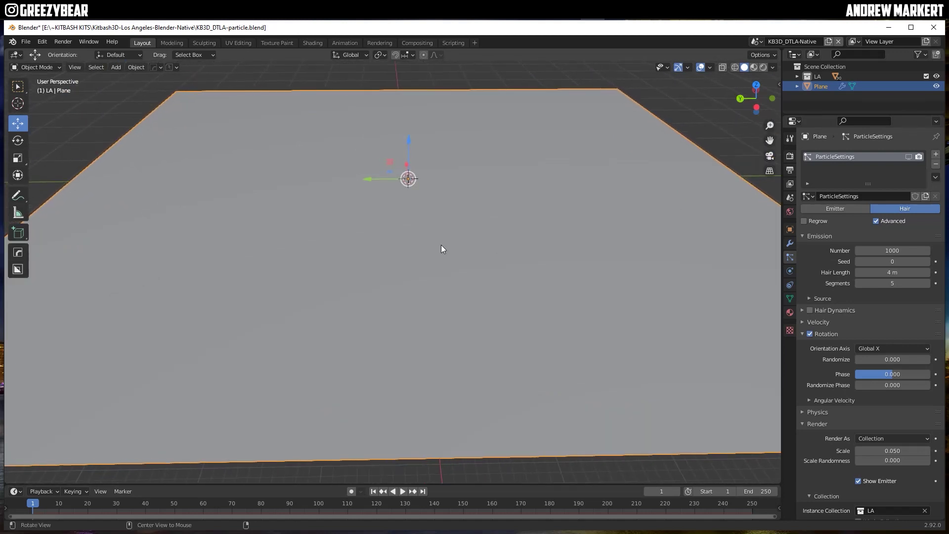
pyautogui.click(117, 68)
pyautogui.click(139, 224)
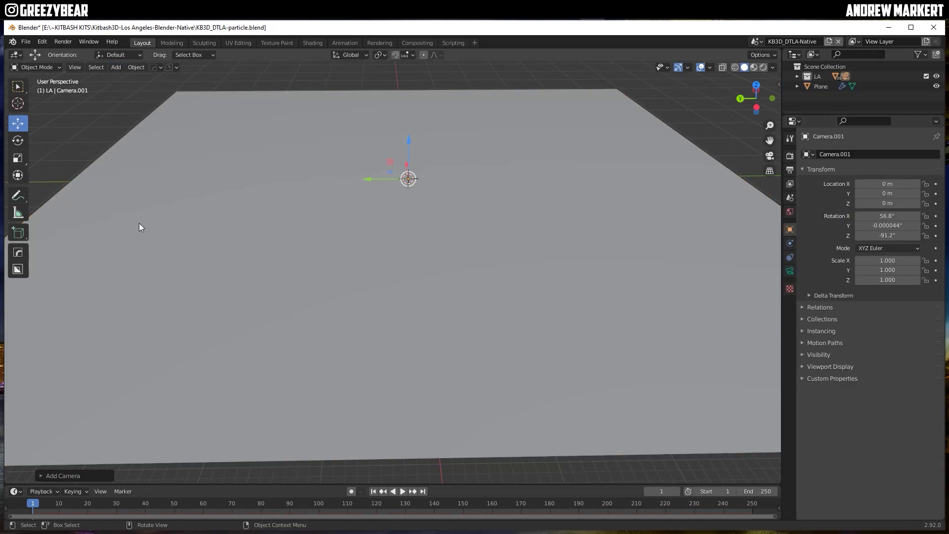
pyautogui.press('ctrl+alt+KP_0')
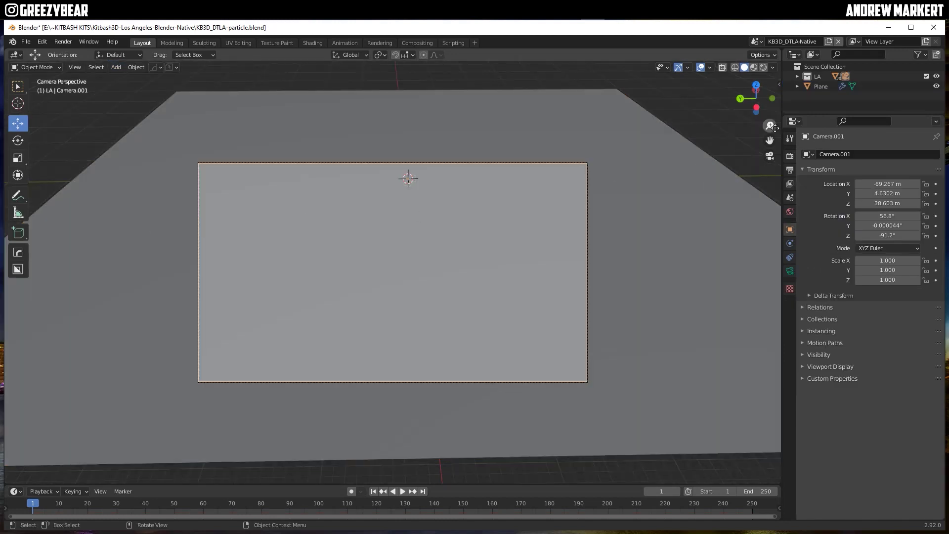
# Enable the Camera to View lock and tilt the camera view so the plane's far edge sits nearer the frame
pyautogui.click(777, 83)
pyautogui.click(774, 130)
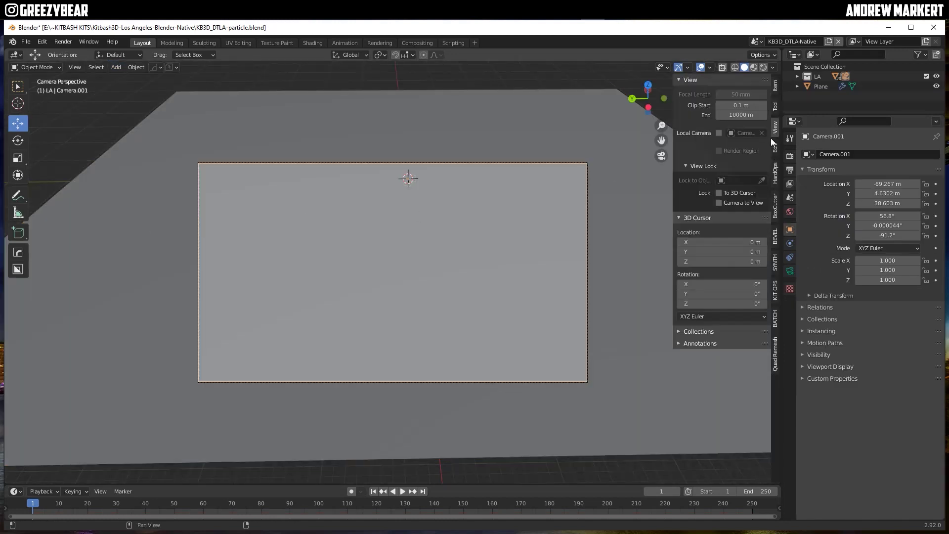
pyautogui.click(445, 239)
pyautogui.moveTo(445, 239); pyautogui.dragTo(443, 286, button='middle')
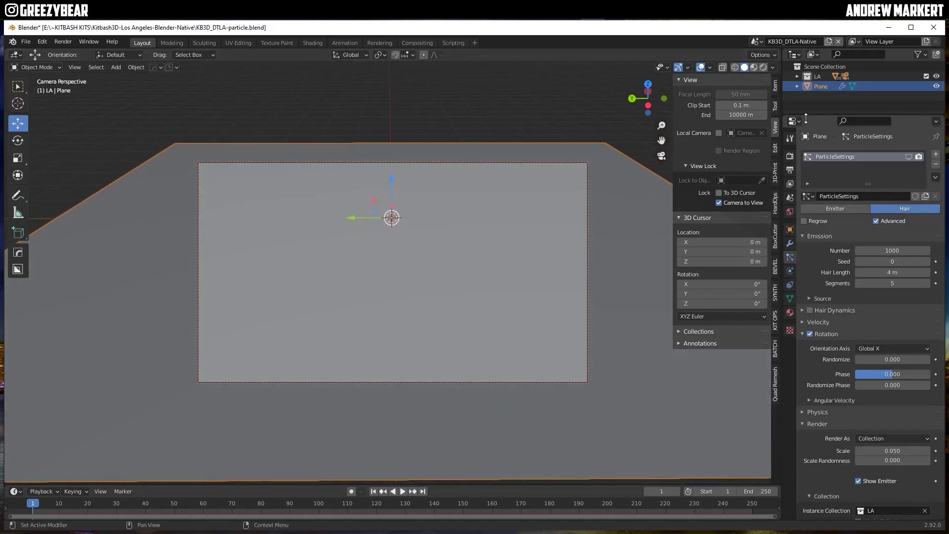
# Move Camera.001 out of the LA collection into the Scene Collection and collapse LA
pyautogui.click(798, 77)
pyautogui.moveTo(830, 115); pyautogui.dragTo(830, 452)
pyautogui.moveTo(817, 86); pyautogui.dragTo(846, 71)
pyautogui.click(797, 76)
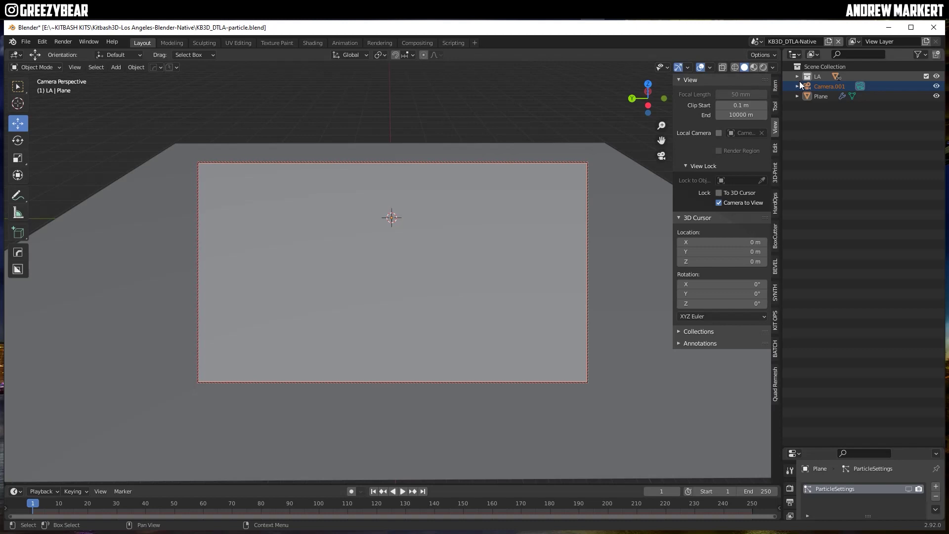
# Set Camera.001's focal length to 15 mm
pyautogui.click(808, 86)
pyautogui.moveTo(815, 449); pyautogui.dragTo(814, 124)
pyautogui.click(790, 280)
pyautogui.click(891, 210)
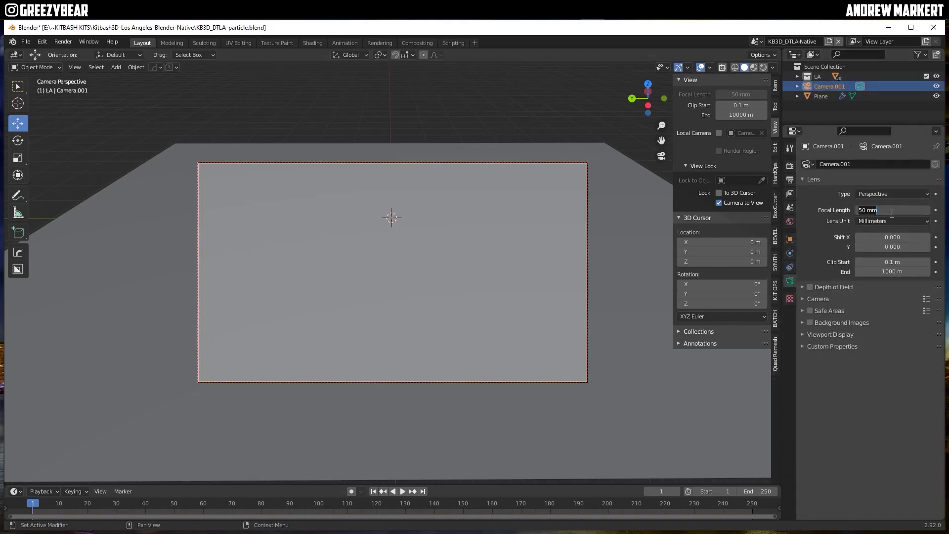
pyautogui.press('Return')
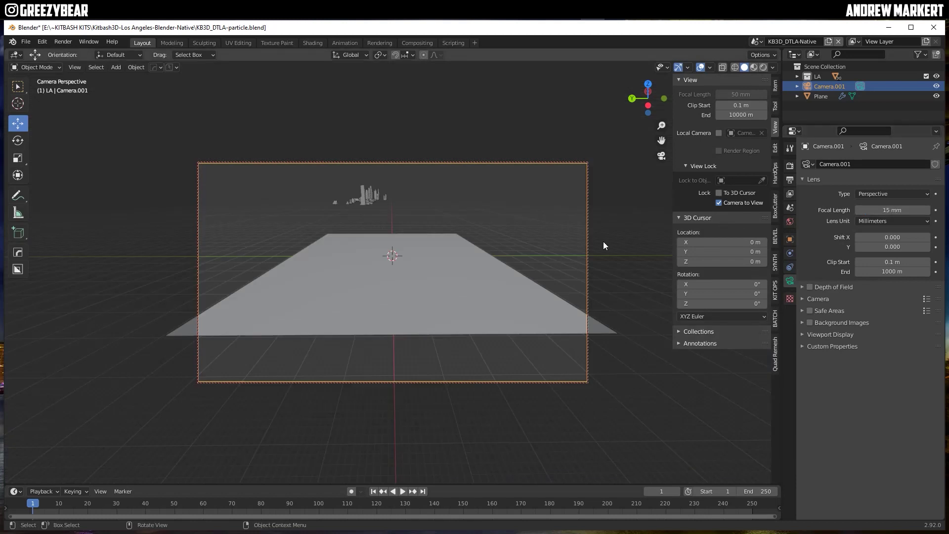
# Scale the plane up uniformly to about 81.84 so it extends beyond the sides of the camera frame
pyautogui.click(520, 280)
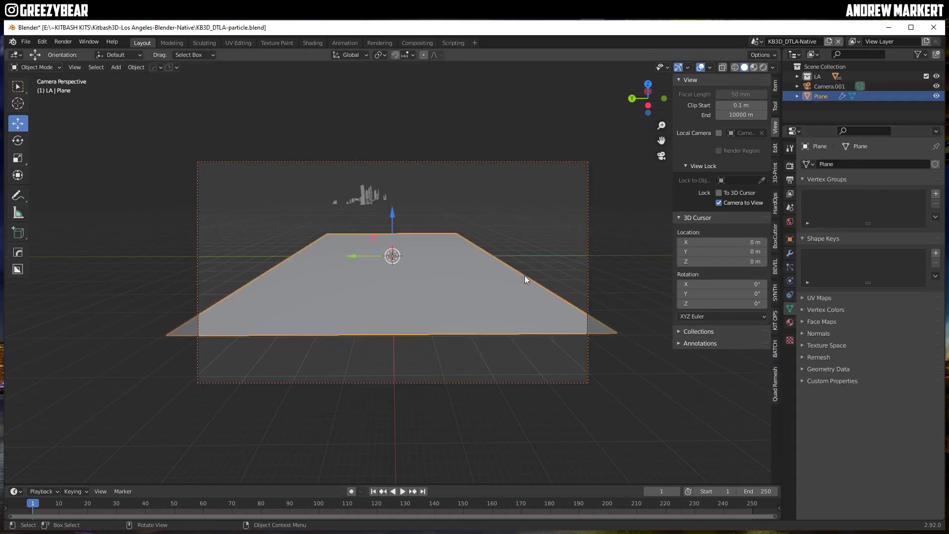
pyautogui.press('s')
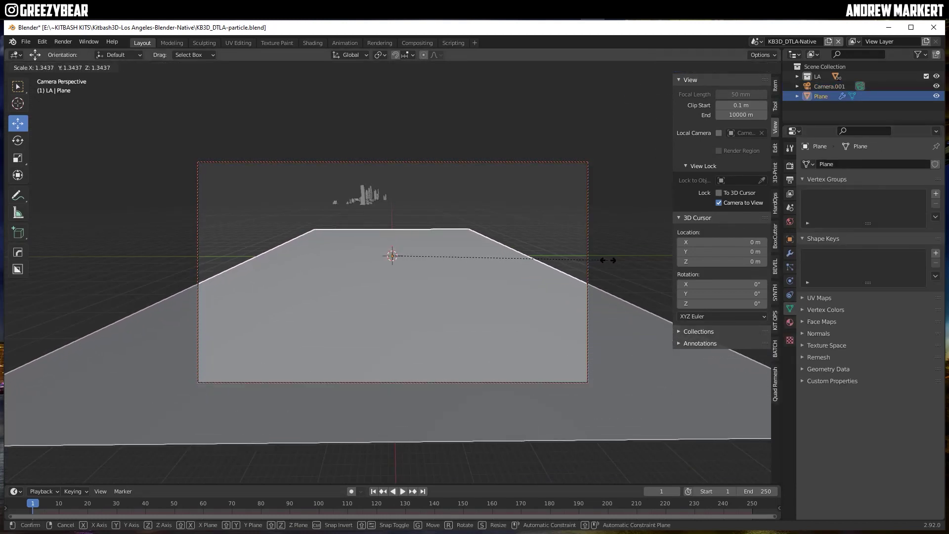
pyautogui.click(500, 272)
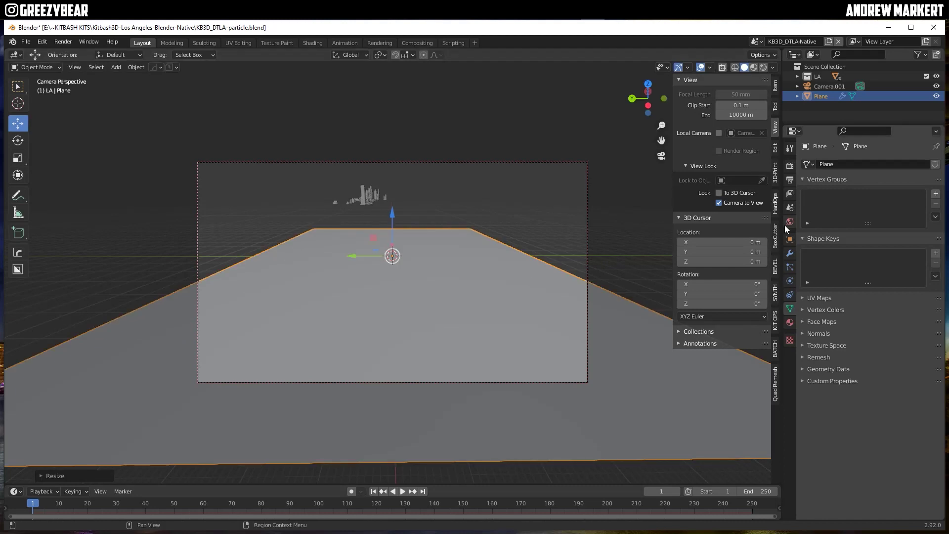
# Tilt Camera.001 down to about 34.8° X rotation and move it closer, to about -73.7 m in X and 29 m in Z
pyautogui.click(815, 83)
pyautogui.click(790, 239)
pyautogui.moveTo(878, 229); pyautogui.dragTo(858, 236)
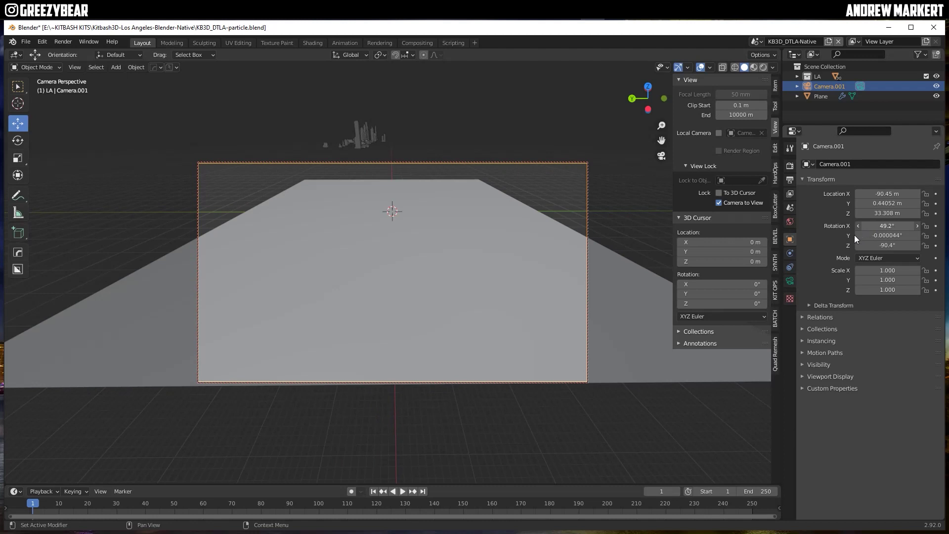
pyautogui.scroll(4, 447, 262)
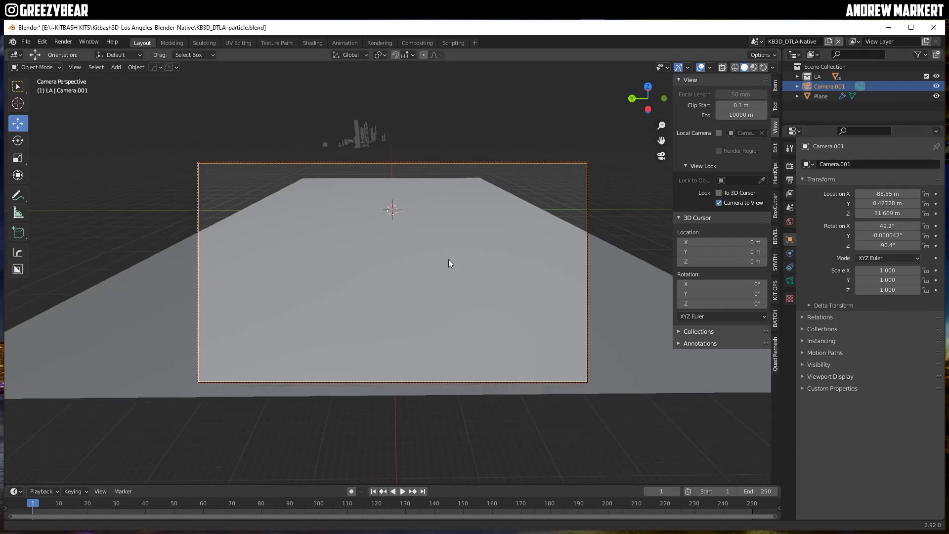
pyautogui.moveTo(443, 248); pyautogui.dragTo(441, 269, button='middle')
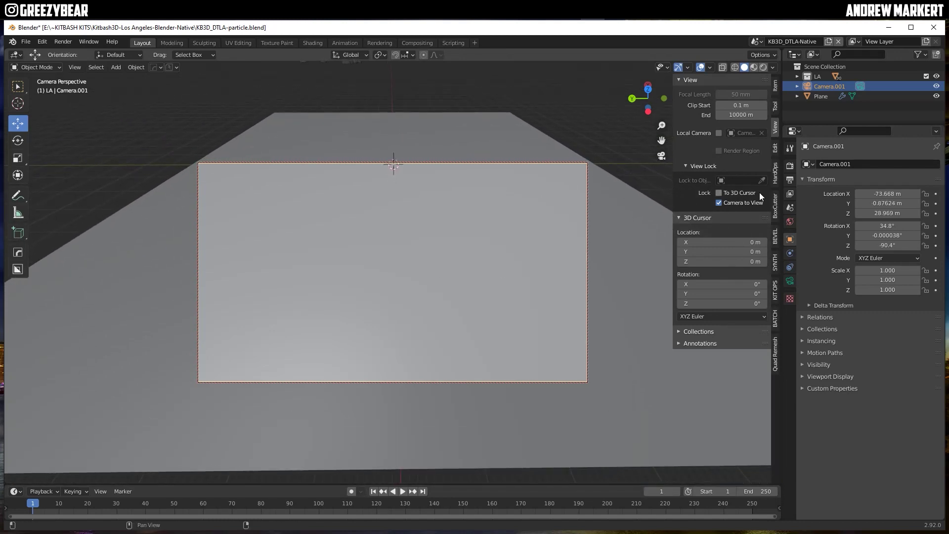
# Set the plane's particle number to 5000, previewing the result in the viewport and hiding the particles again
pyautogui.click(820, 96)
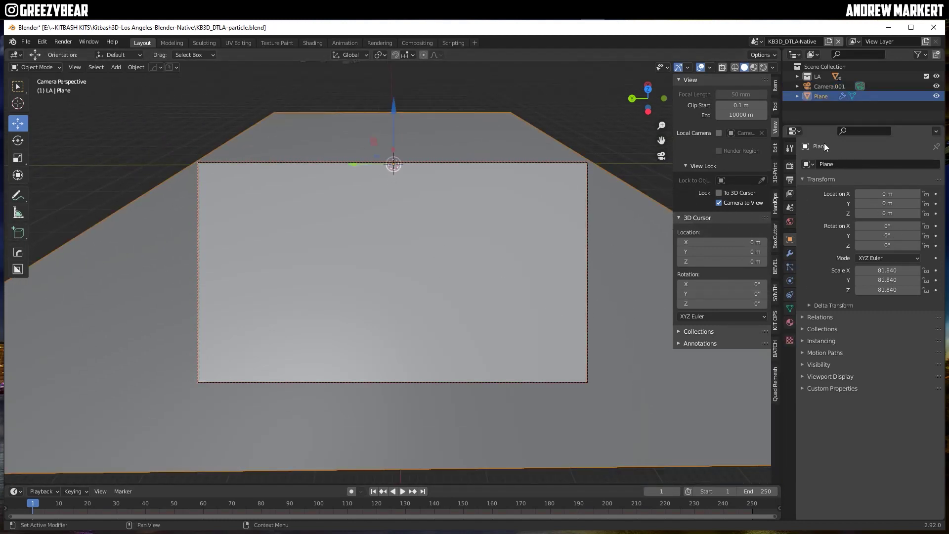
pyautogui.click(790, 266)
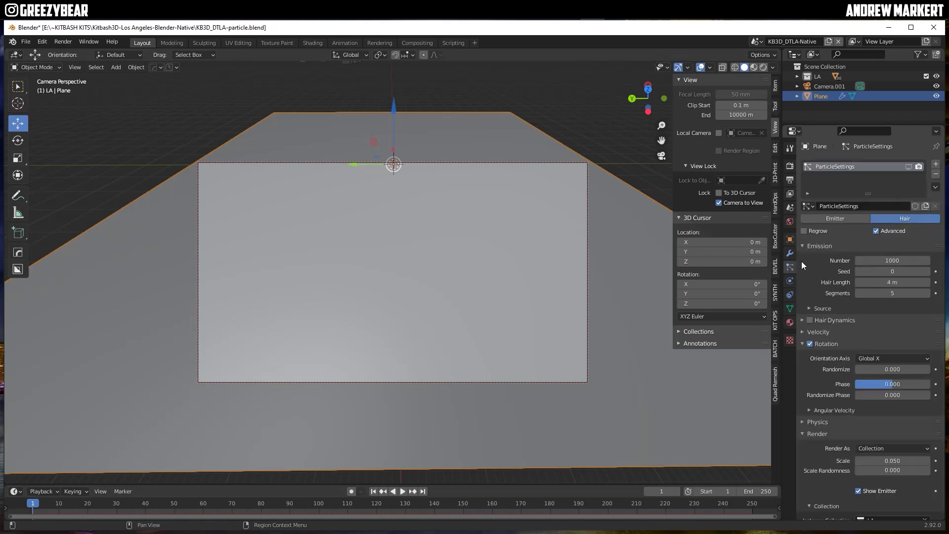
pyautogui.click(910, 166)
pyautogui.click(880, 261)
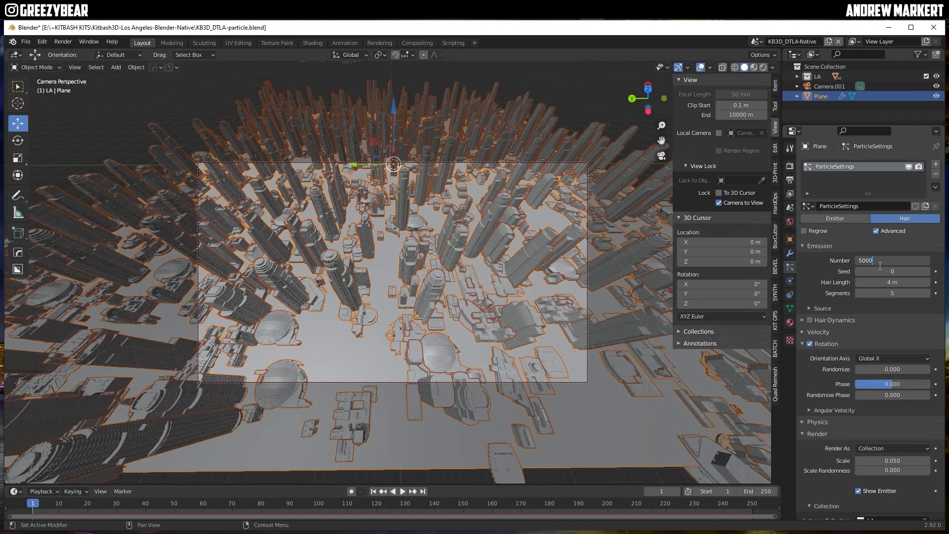
pyautogui.press('Return')
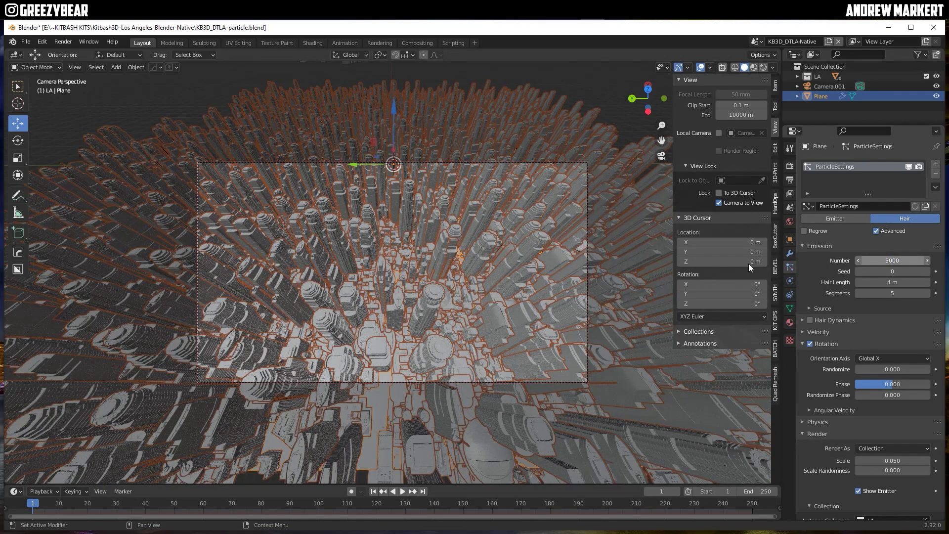
pyautogui.click(909, 167)
# Turn off the Camera to View lock and save the file
pyautogui.click(116, 68)
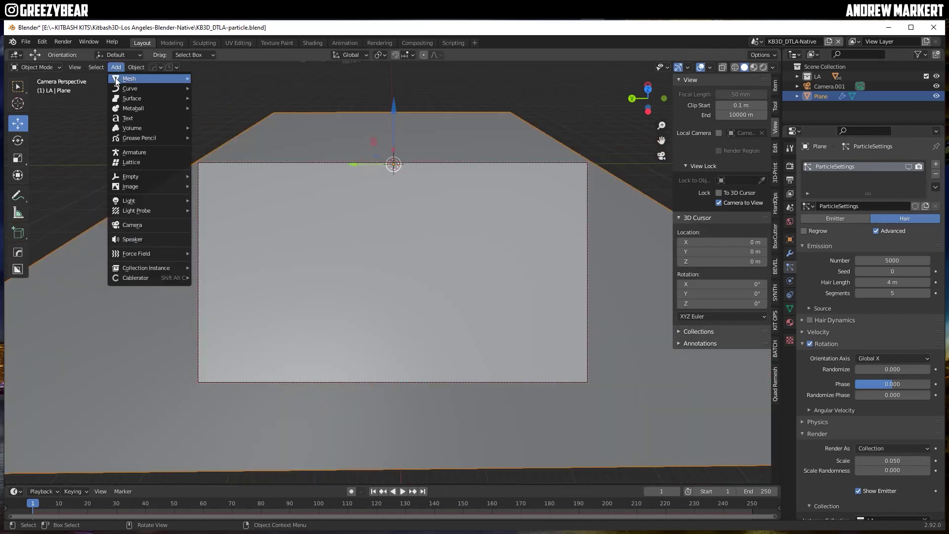
pyautogui.click(749, 204)
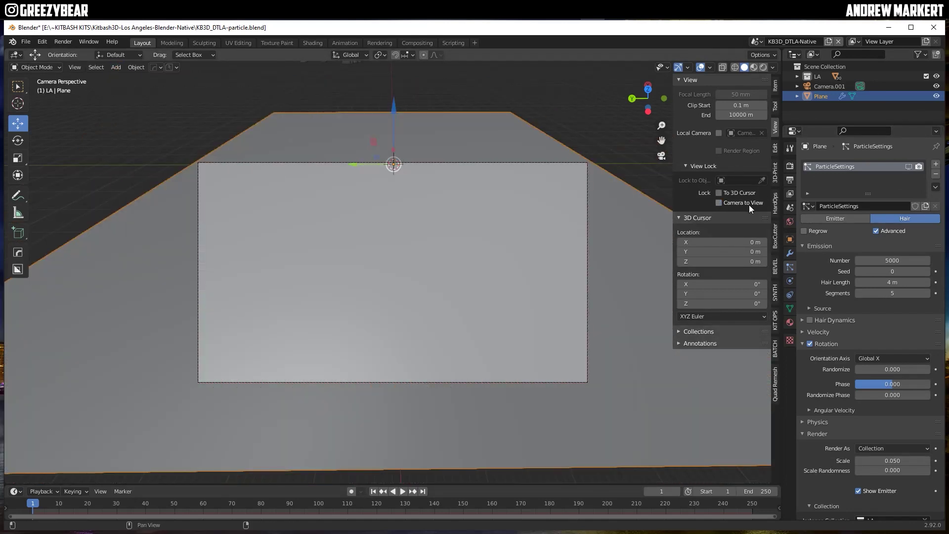
pyautogui.click(25, 42)
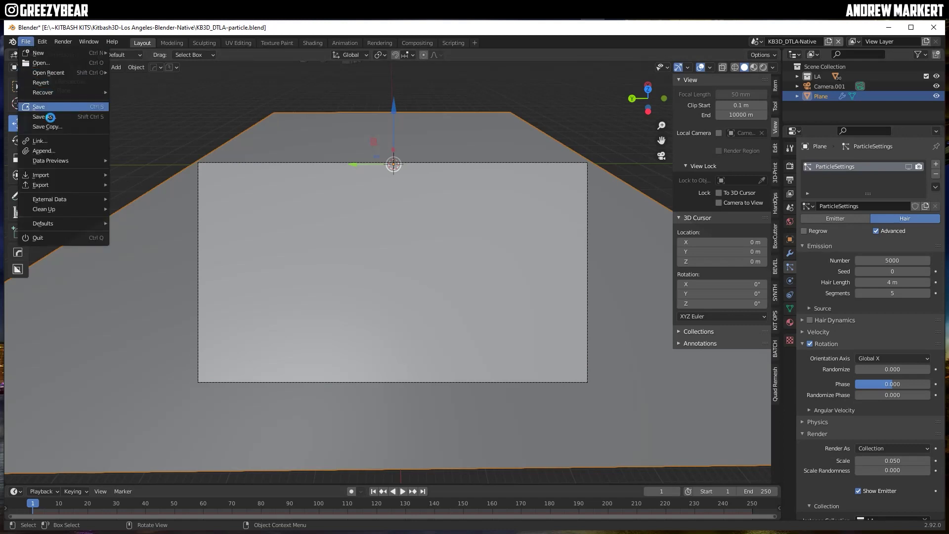
# Add a cube, scale it up uniformly and move it away from the plane's centre toward the camera
pyautogui.click(116, 68)
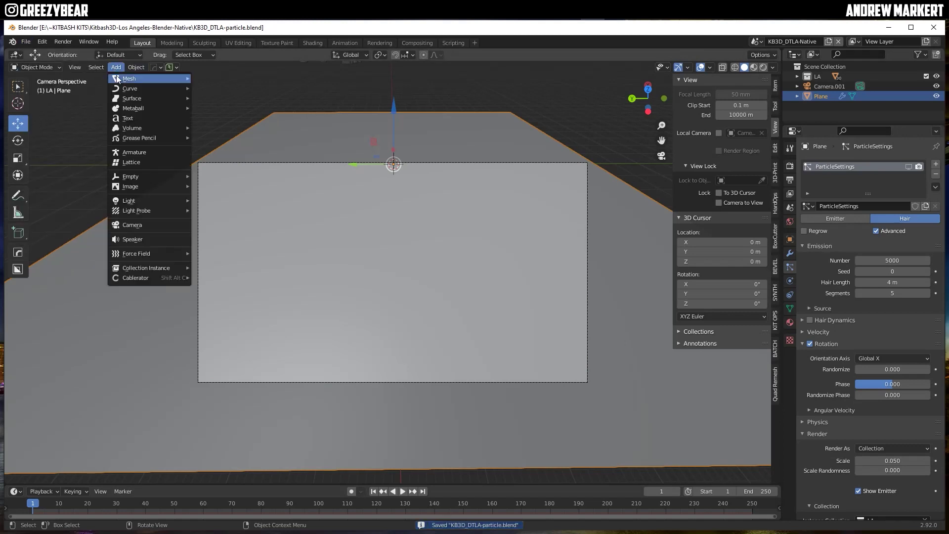
pyautogui.moveTo(185, 79)
pyautogui.click(205, 97)
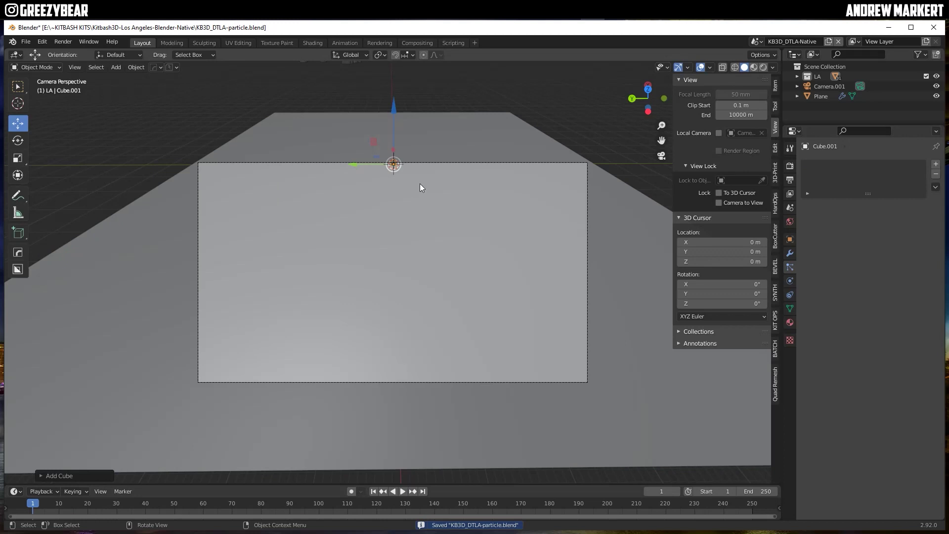
pyautogui.press('s')
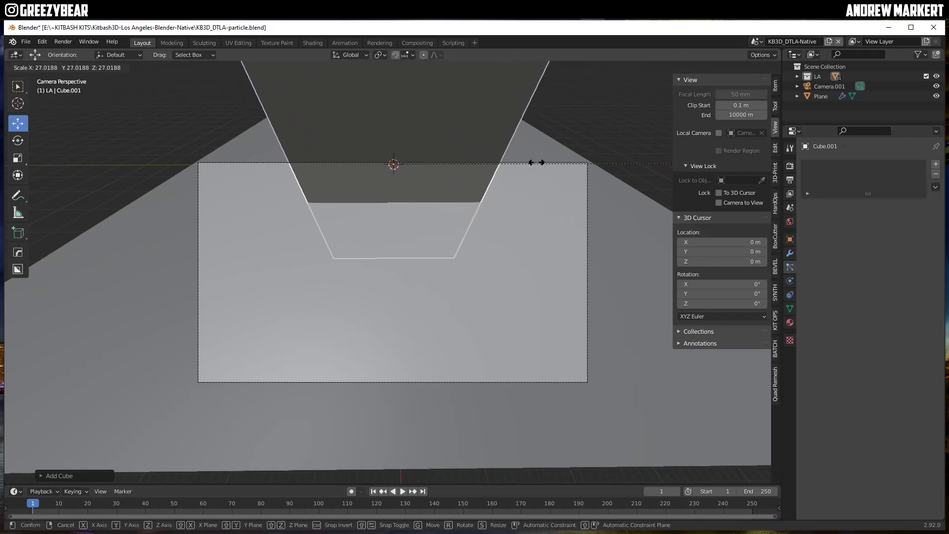
pyautogui.click(378, 163)
pyautogui.moveTo(393, 149); pyautogui.dragTo(336, 195)
# Stretch the cube along X and Y so it covers a much larger area of the plane
pyautogui.moveTo(337, 196); pyautogui.dragTo(472, 177, button='middle')
pyautogui.scroll(-5, 517, 172)
pyautogui.moveTo(471, 177); pyautogui.dragTo(494, 214)
pyautogui.press('a')
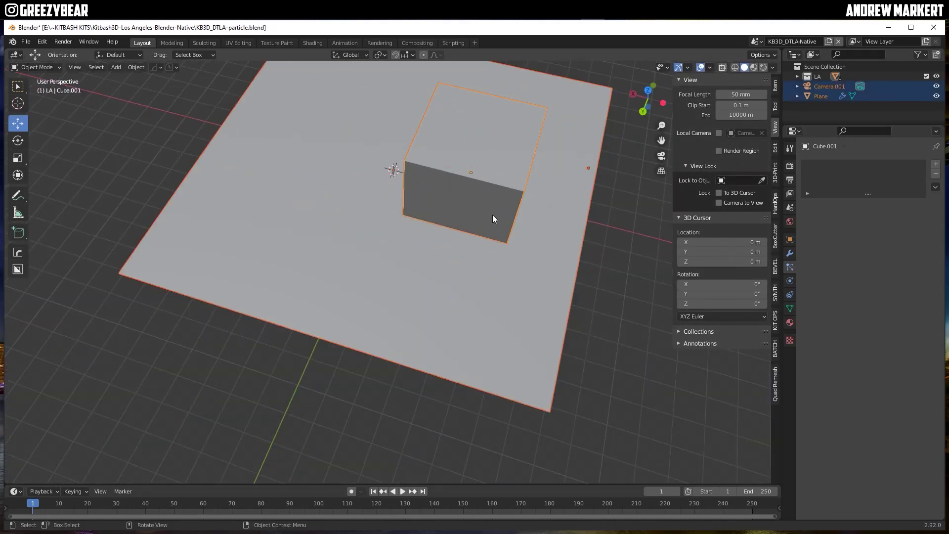
pyautogui.click(493, 215)
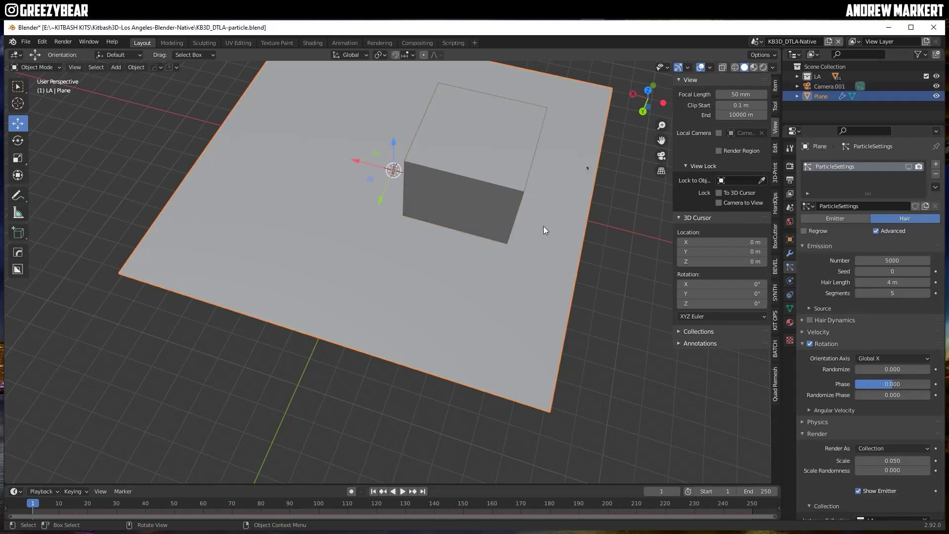
pyautogui.click(479, 183)
pyautogui.press('s')
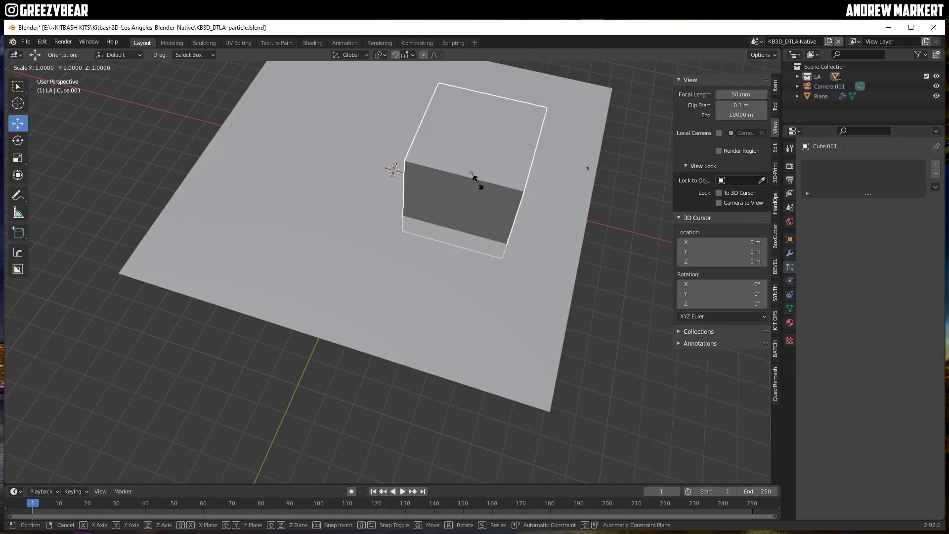
pyautogui.press('x')
pyautogui.click(482, 192)
pyautogui.press('s')
pyautogui.press('y')
pyautogui.click(544, 179)
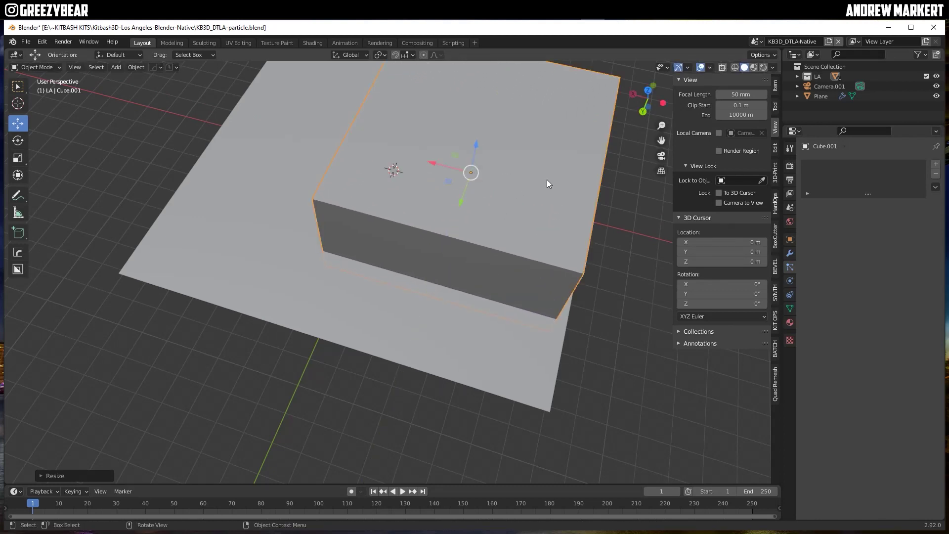
# Flatten the cube to about 0.6 along Z and lower it until its top nearly meets the plane in camera view
pyautogui.press('s')
pyautogui.press('z')
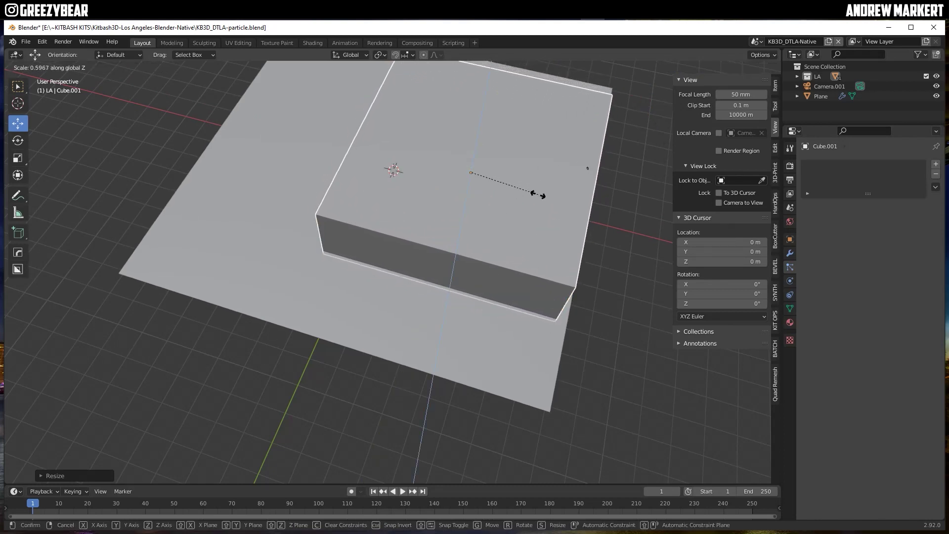
pyautogui.click(534, 198)
pyautogui.click(662, 157)
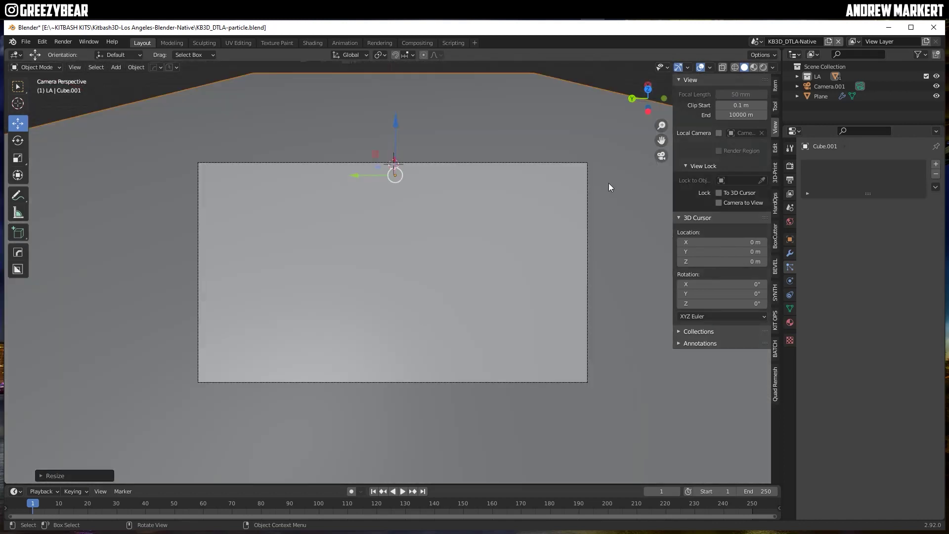
pyautogui.moveTo(396, 124); pyautogui.dragTo(395, 162)
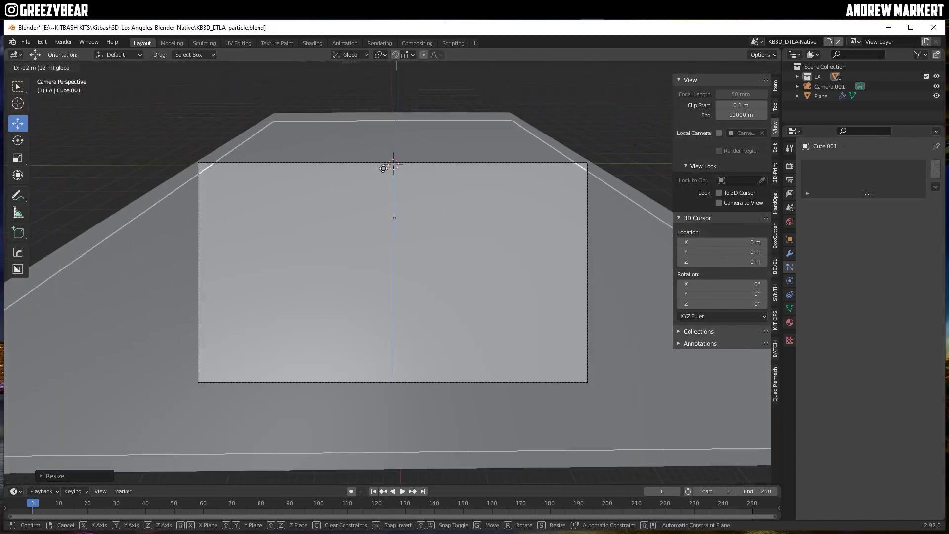
# Move the large cube out of the LA collection and directly into the Scene Collection
pyautogui.click(798, 77)
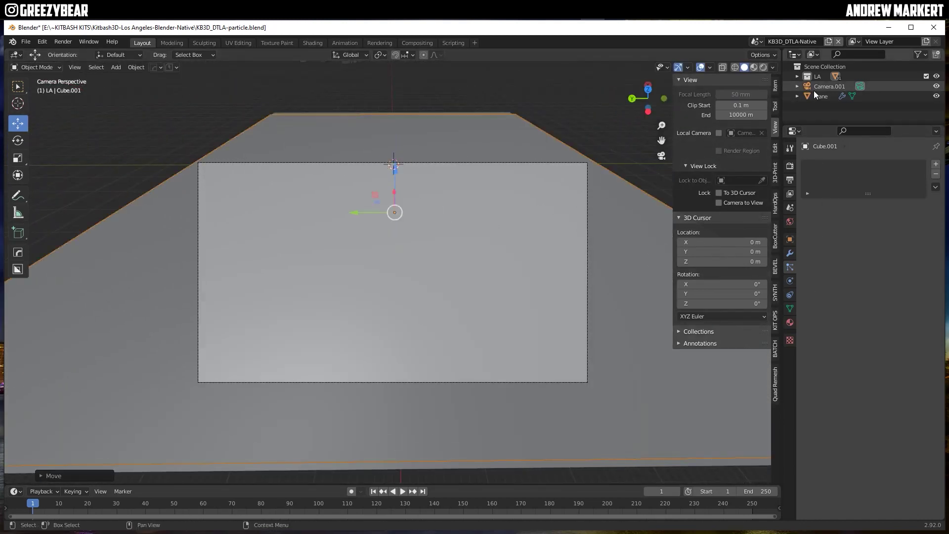
pyautogui.moveTo(835, 88); pyautogui.dragTo(850, 68)
pyautogui.click(796, 77)
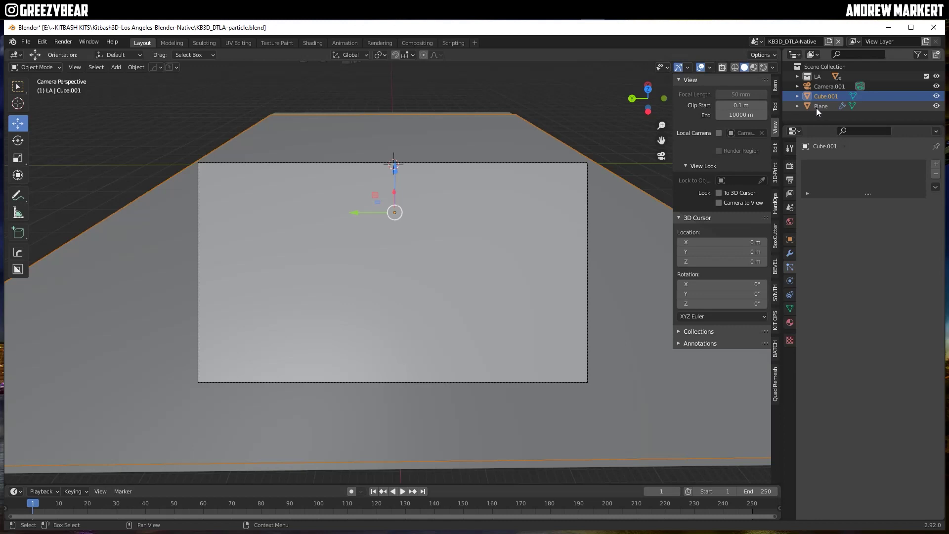
# Show the plane's particles in the viewport and lower the cube until the buildings poke through its top
pyautogui.click(817, 107)
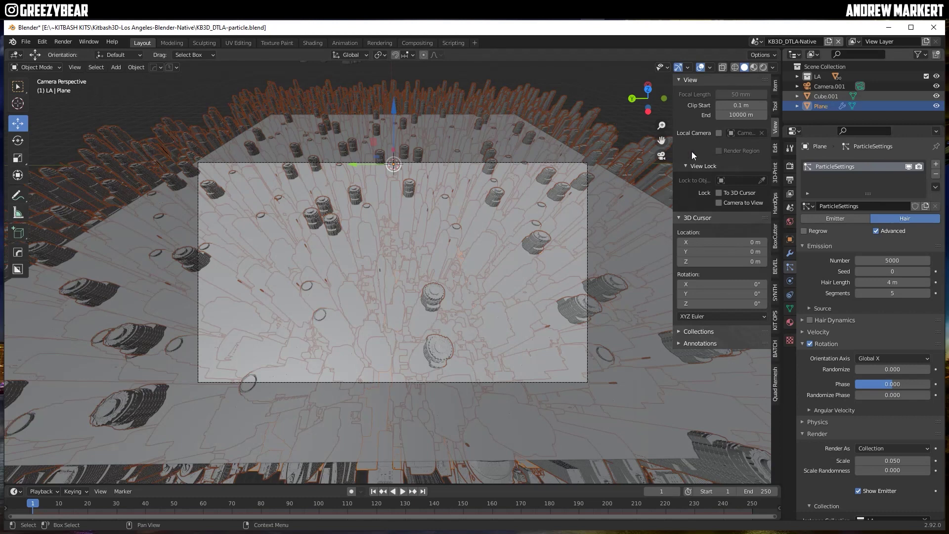
pyautogui.click(569, 163)
pyautogui.moveTo(396, 175); pyautogui.dragTo(455, 241)
# Stretch the cube along X so it reaches farther across the city toward the horizon
pyautogui.press('s')
pyautogui.press('x')
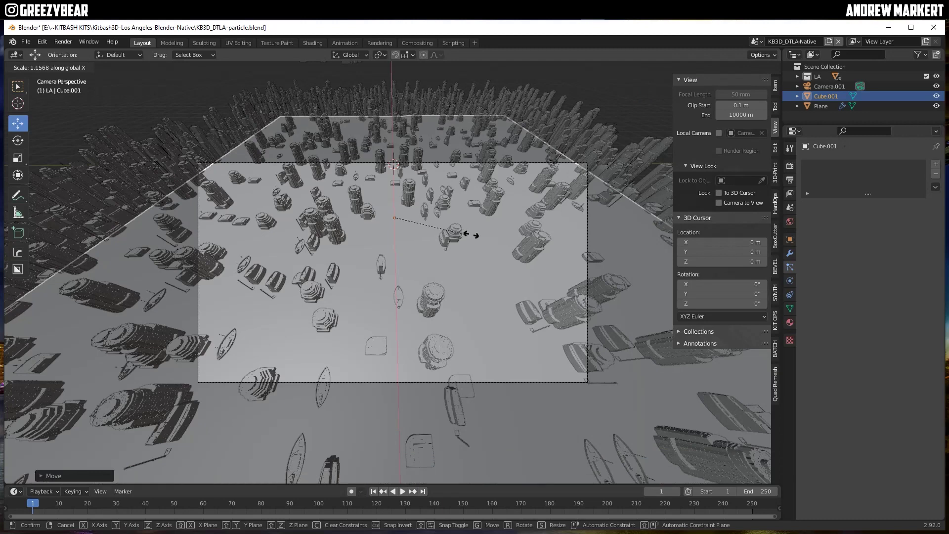
pyautogui.click(497, 222)
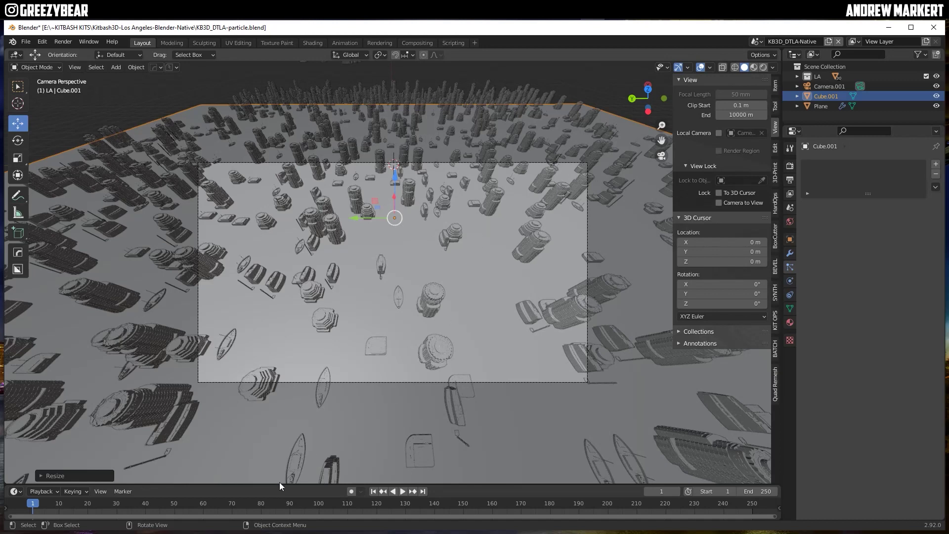
# Enlarge the timeline area and switch it to the Shader Editor
pyautogui.moveTo(280, 484); pyautogui.dragTo(301, 349)
pyautogui.click(16, 347)
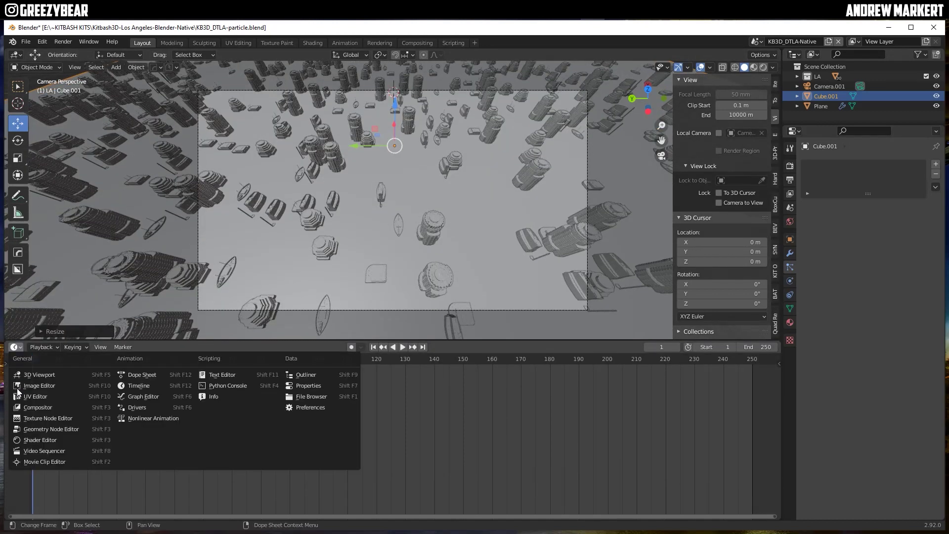
pyautogui.click(20, 439)
# Hide the plane's particle system in the viewport
pyautogui.click(816, 106)
pyautogui.click(790, 267)
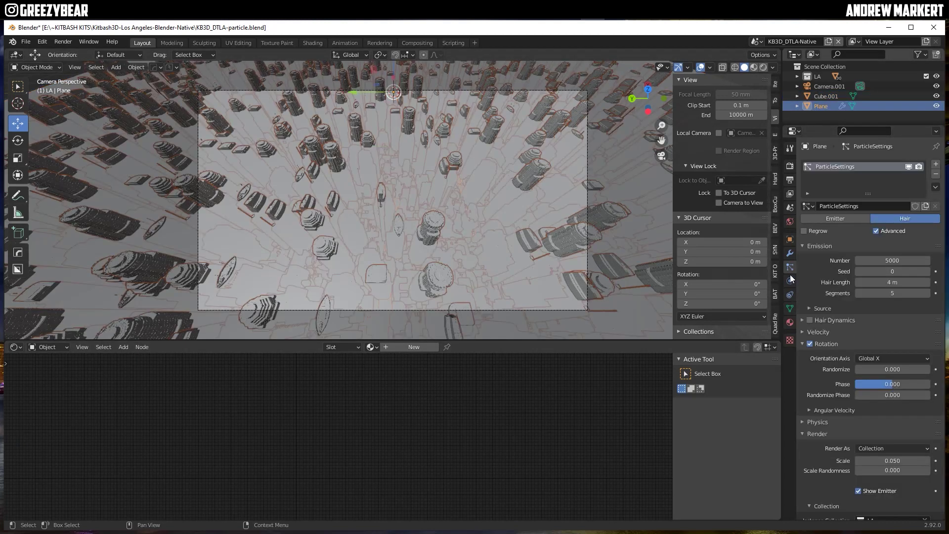
pyautogui.click(909, 167)
# Create a new material for the cube and delete its Principled BSDF node
pyautogui.click(824, 96)
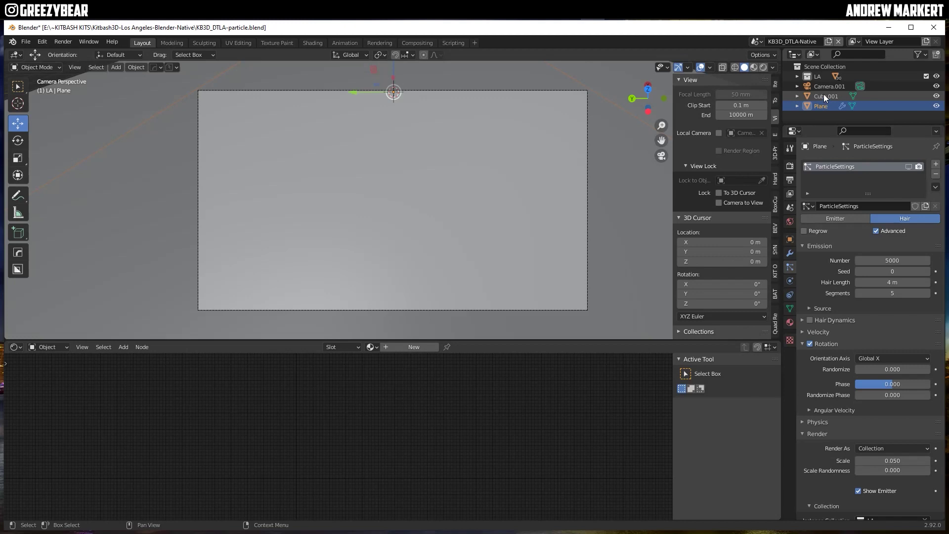
pyautogui.click(385, 346)
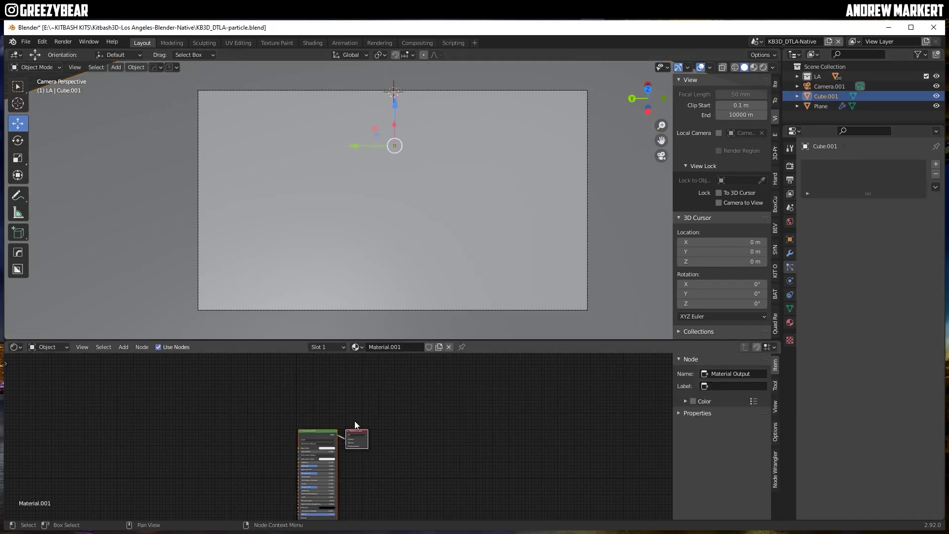
pyautogui.scroll(3, 305, 455)
pyautogui.click(266, 421)
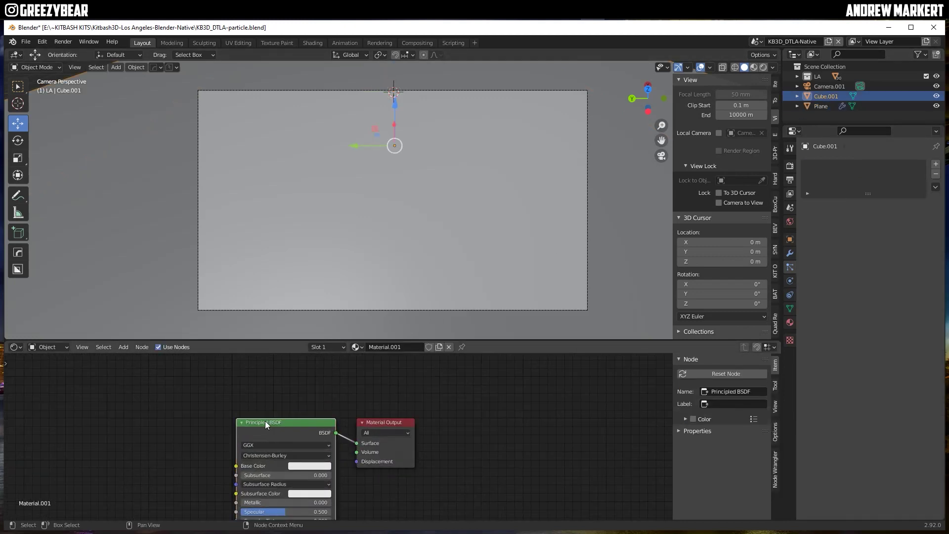
pyautogui.press('Delete')
# Add a Volume Scatter node with density 0.2 and connect it to the Material Output's Volume input
pyautogui.hotkey('shift', 'a')
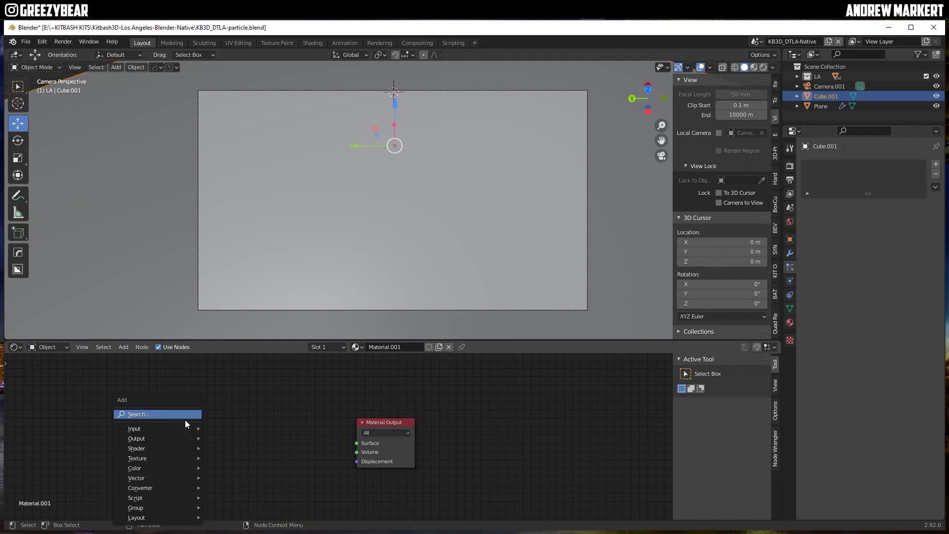
pyautogui.moveTo(152, 449)
pyautogui.click(226, 450)
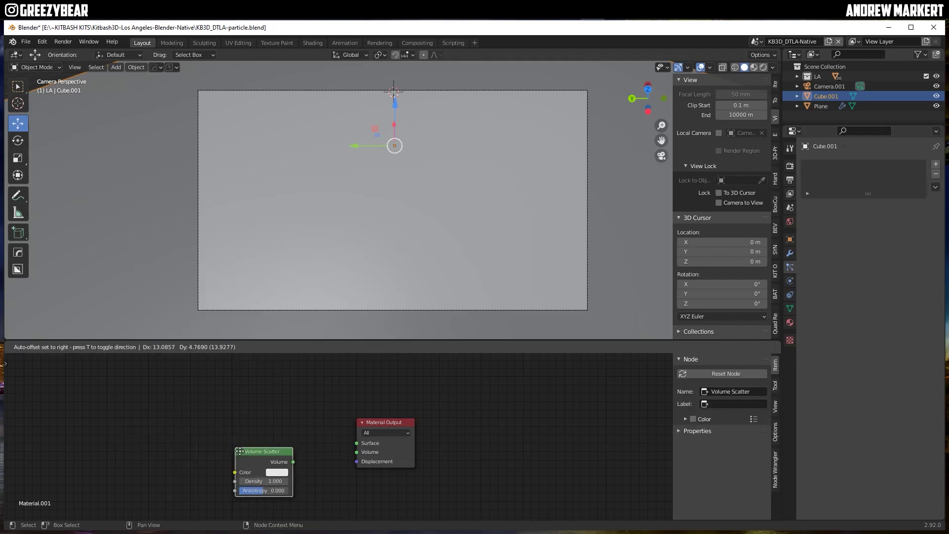
pyautogui.click(274, 443)
pyautogui.moveTo(309, 454); pyautogui.dragTo(357, 452)
pyautogui.click(297, 474)
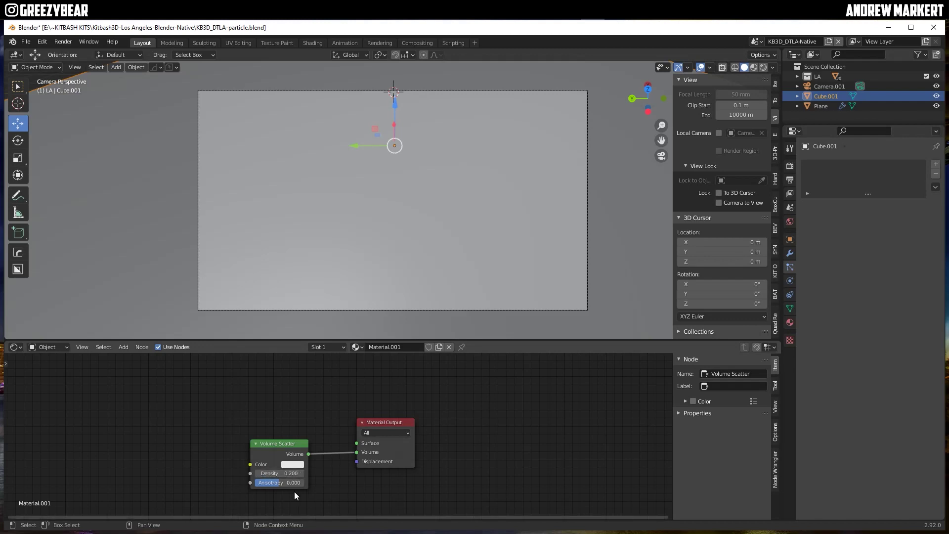
# Enlarge the 3D viewport and set the cube's viewport display to Wire
pyautogui.moveTo(463, 344); pyautogui.dragTo(463, 393)
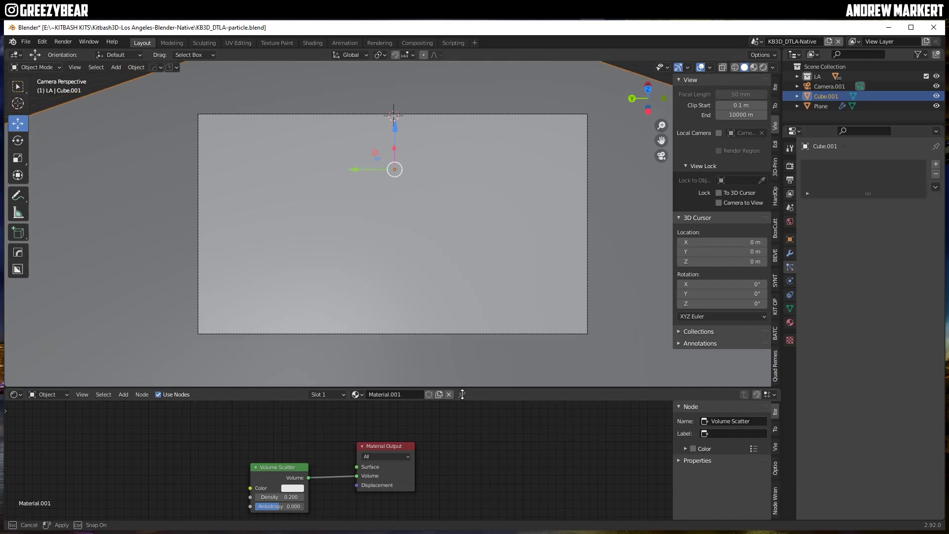
pyautogui.click(790, 239)
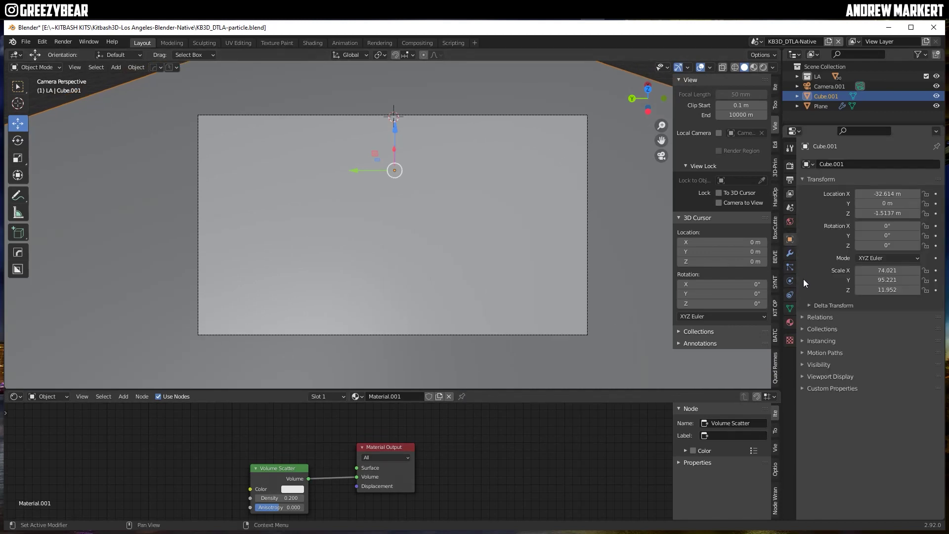
pyautogui.click(804, 377)
pyautogui.click(879, 479)
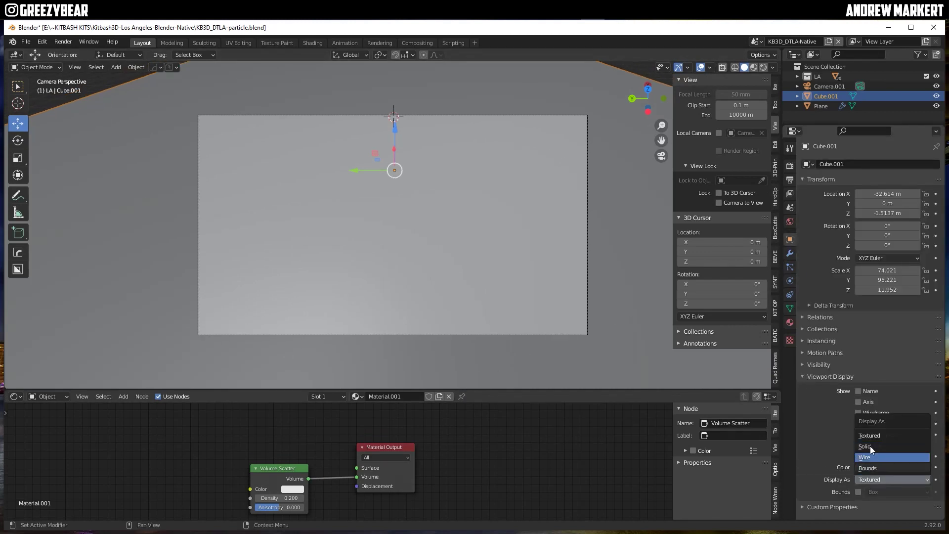
pyautogui.click(872, 457)
pyautogui.click(801, 376)
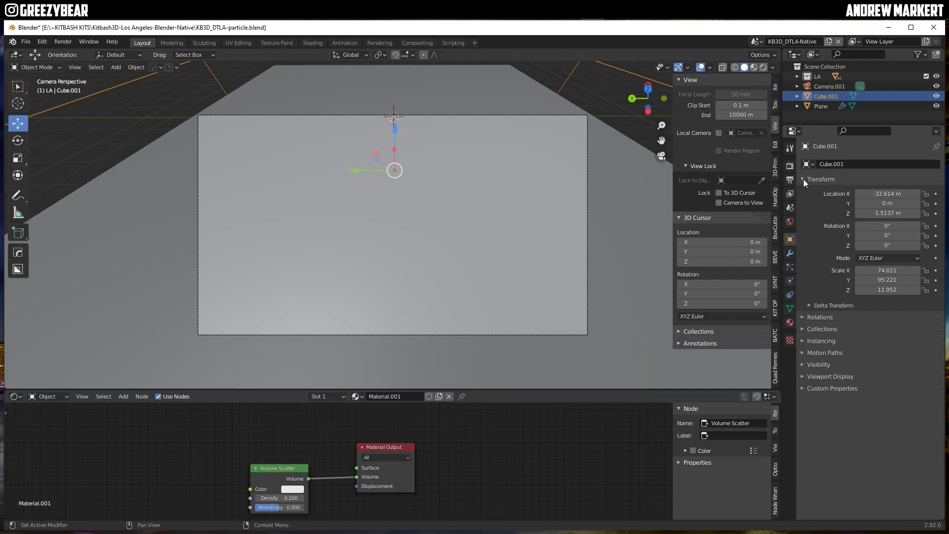
# Show the plane's particle system in the viewport again and leave nothing selected
pyautogui.click(817, 106)
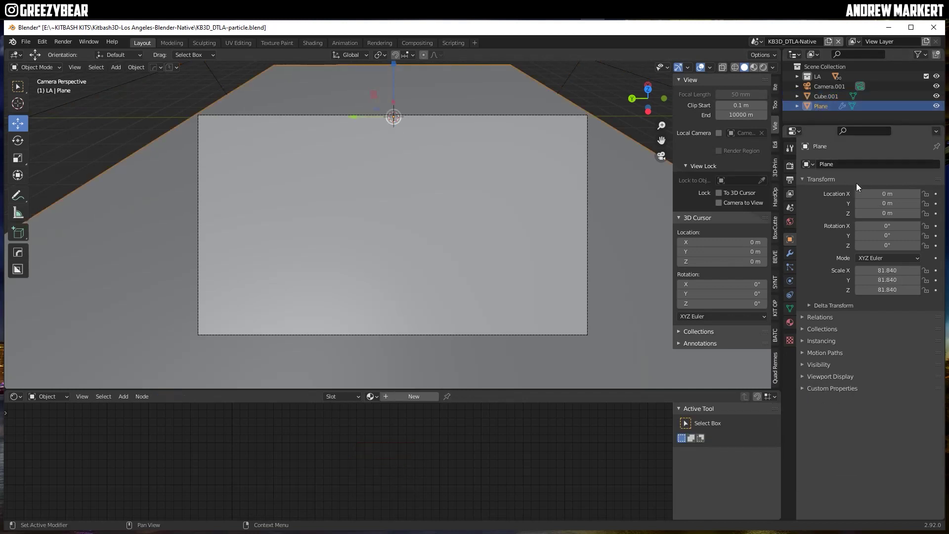
pyautogui.click(790, 267)
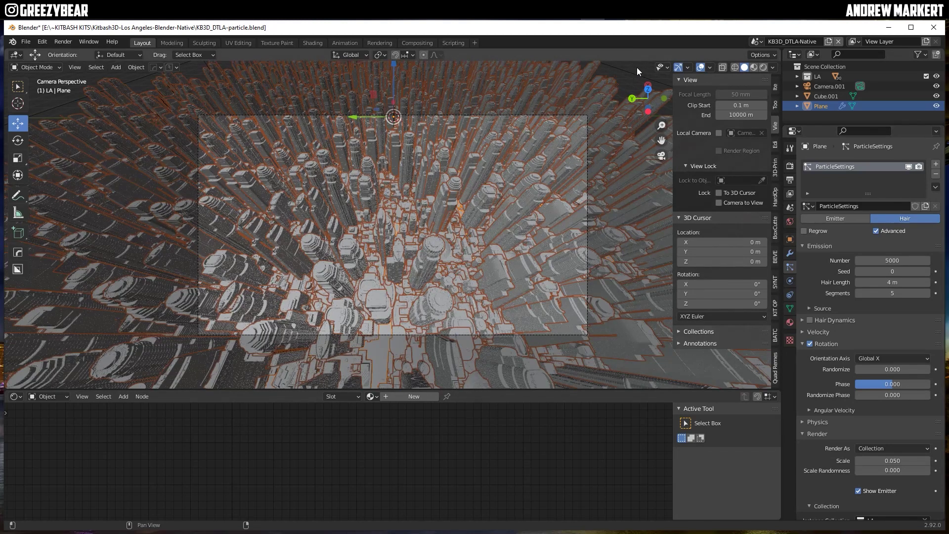
pyautogui.click(638, 67)
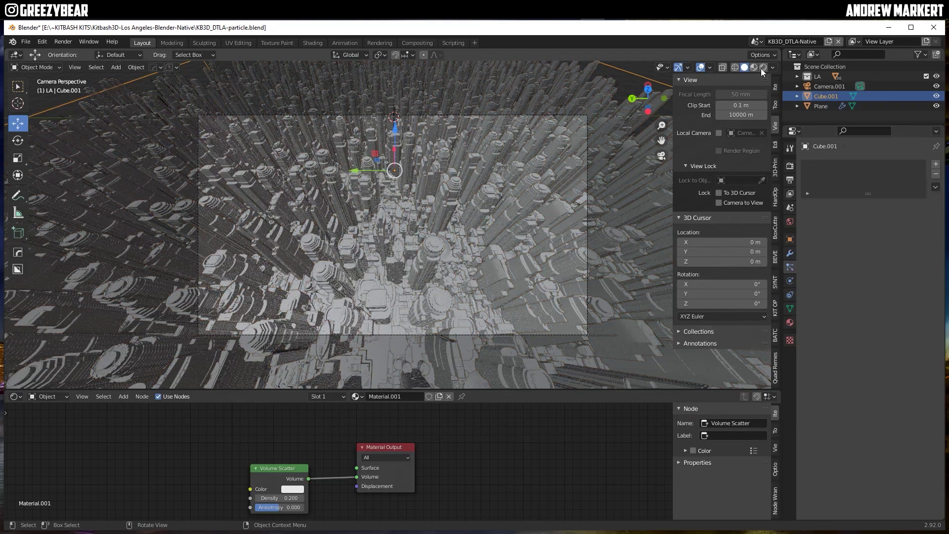
pyautogui.click(898, 113)
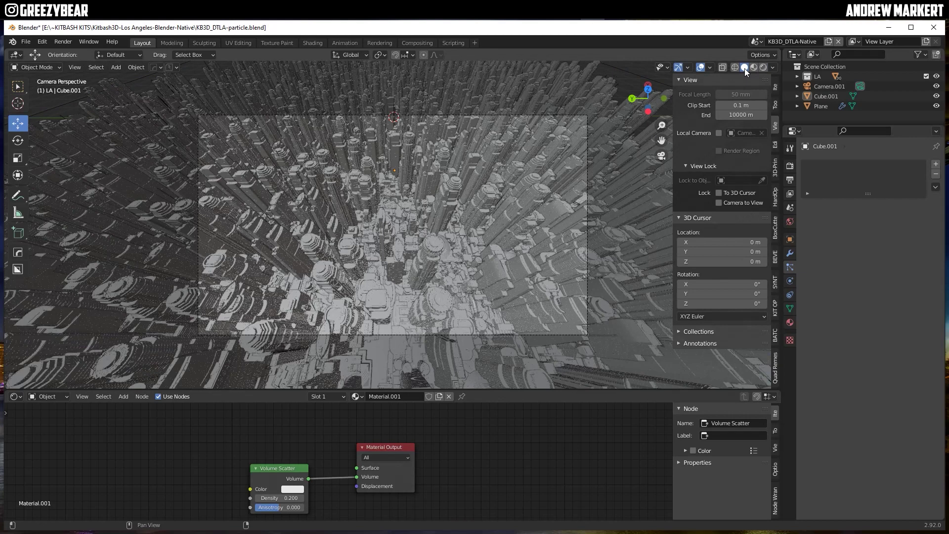
# Set the render engine to Cycles with GPU Compute as the device
pyautogui.click(790, 166)
pyautogui.click(874, 164)
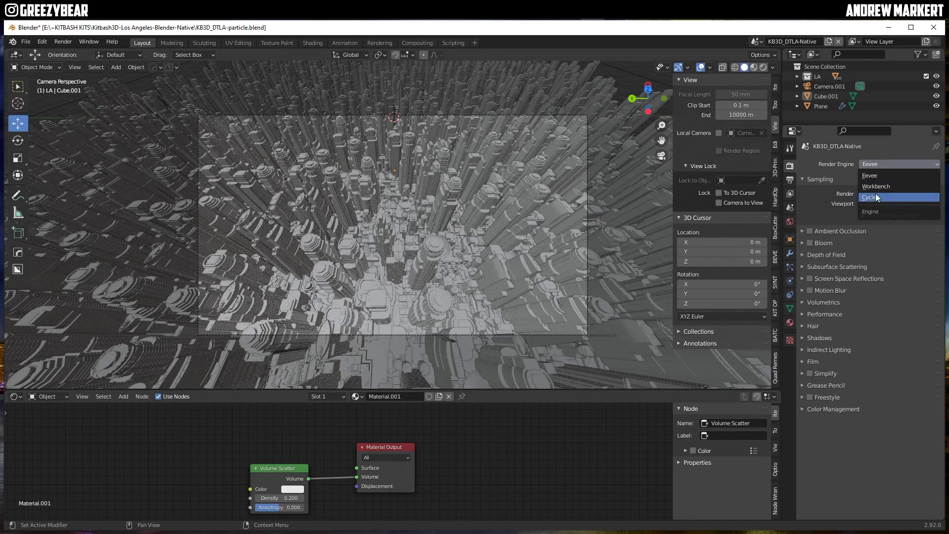
pyautogui.click(876, 196)
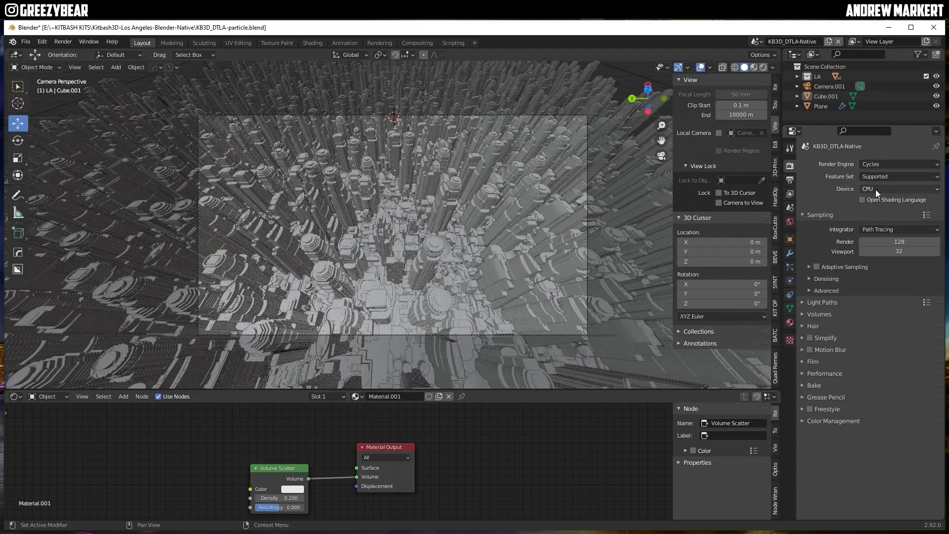
pyautogui.click(876, 189)
pyautogui.click(875, 211)
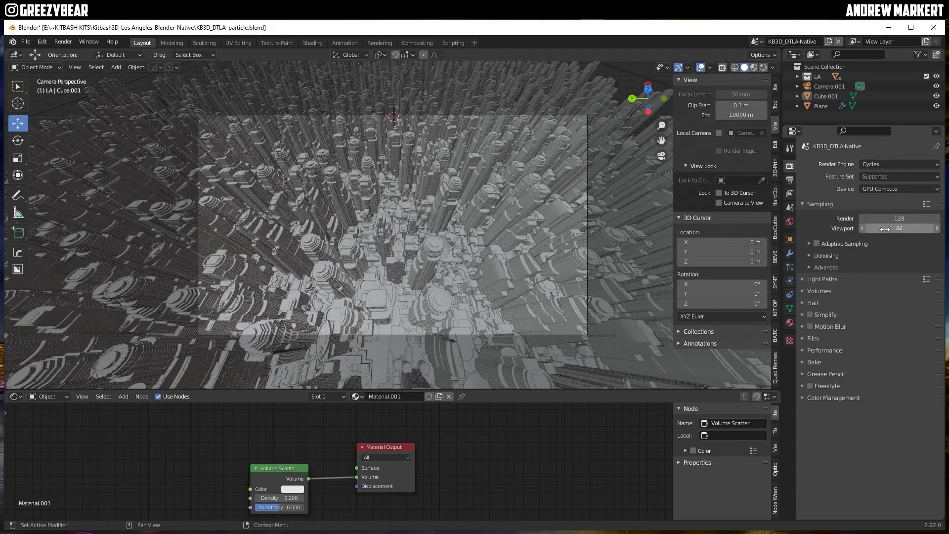
# Enable OptiX denoising for both render and viewport, with a start sample of 32
pyautogui.click(820, 255)
pyautogui.click(862, 270)
pyautogui.click(862, 282)
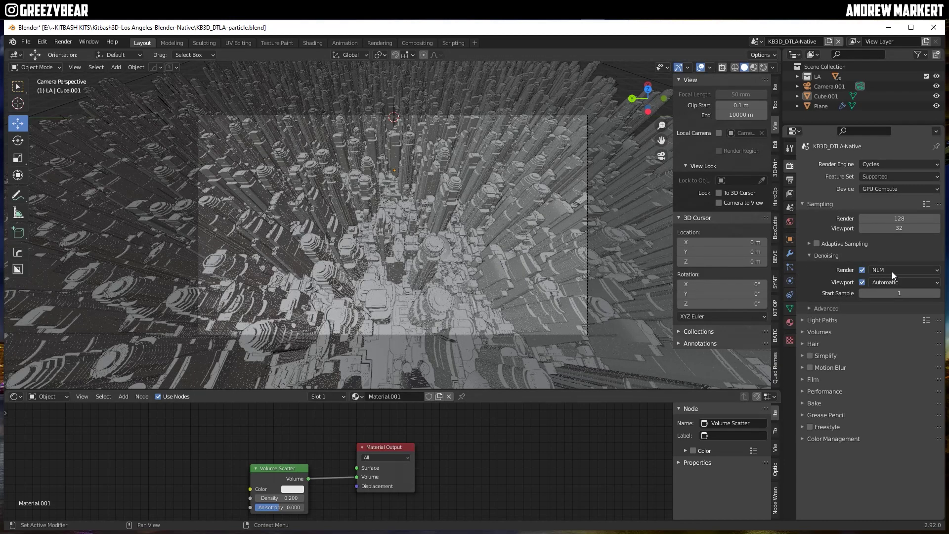
pyautogui.click(891, 271)
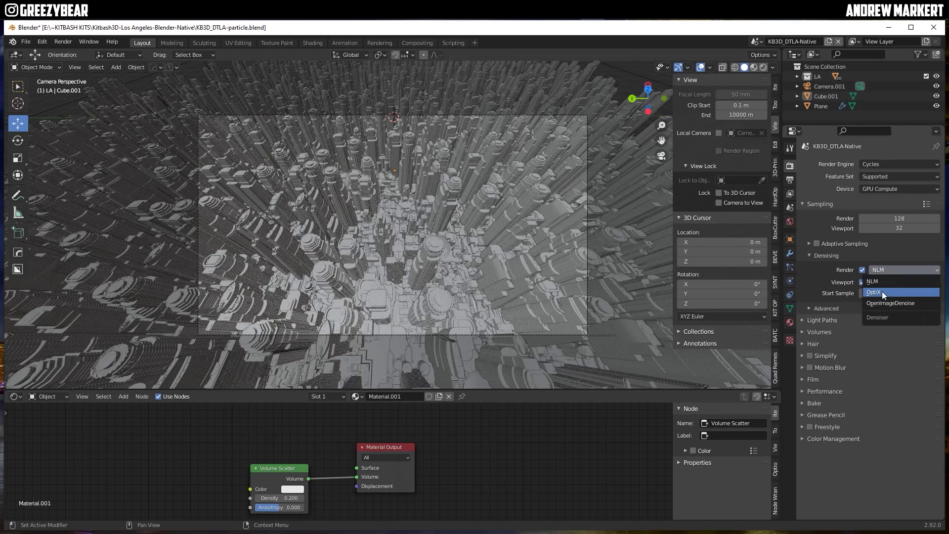
pyautogui.click(882, 292)
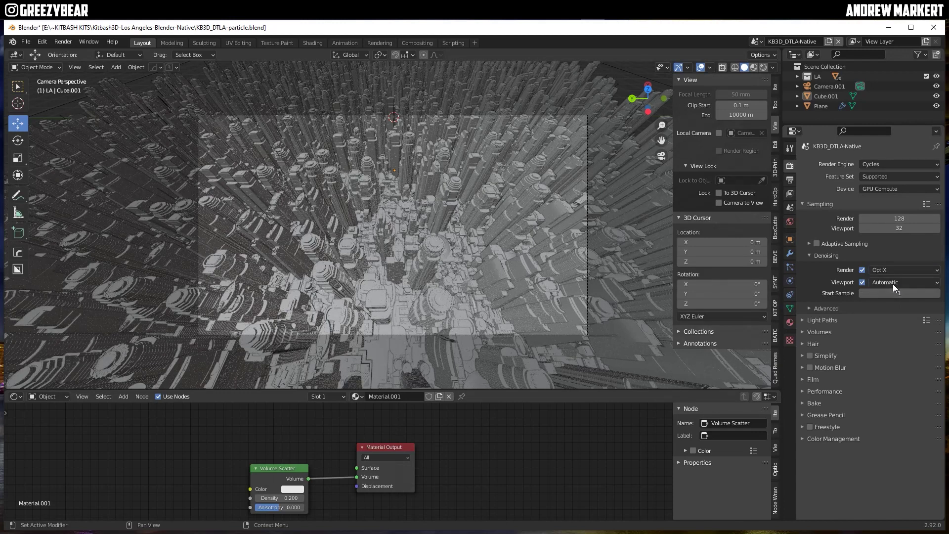
pyautogui.click(893, 284)
pyautogui.click(889, 303)
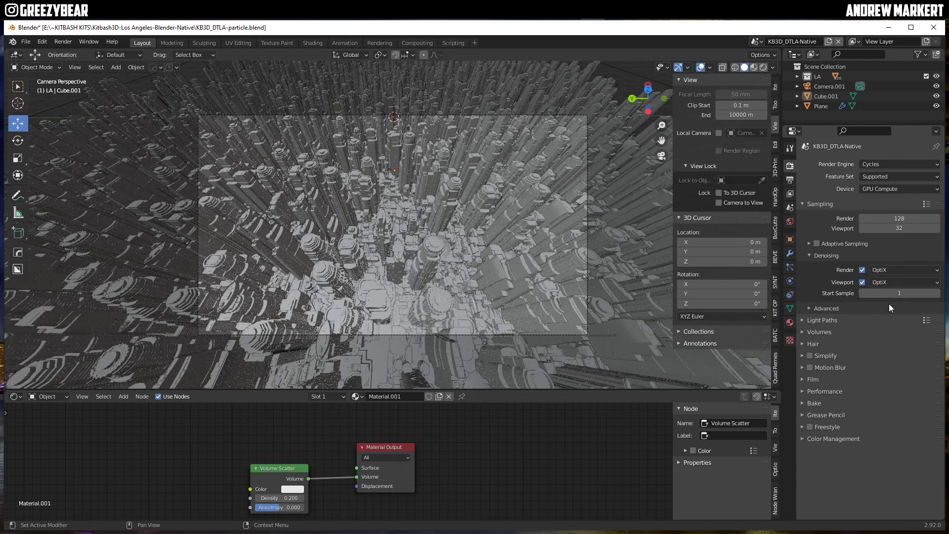
pyautogui.click(902, 295)
pyautogui.write('32')
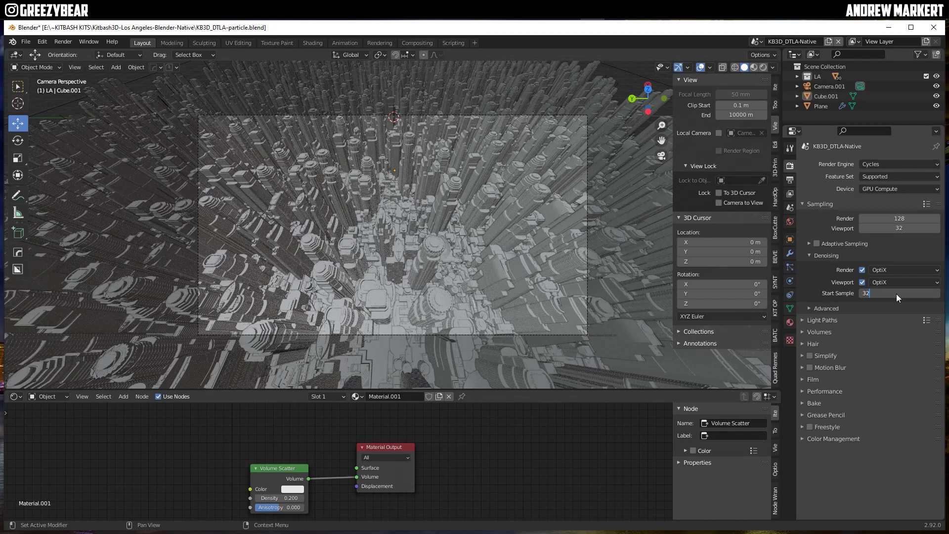
pyautogui.press('Return')
# Set the colour management look to Medium High Contrast
pyautogui.click(803, 320)
pyautogui.click(802, 321)
pyautogui.click(802, 439)
pyautogui.scroll(-1, 832, 476)
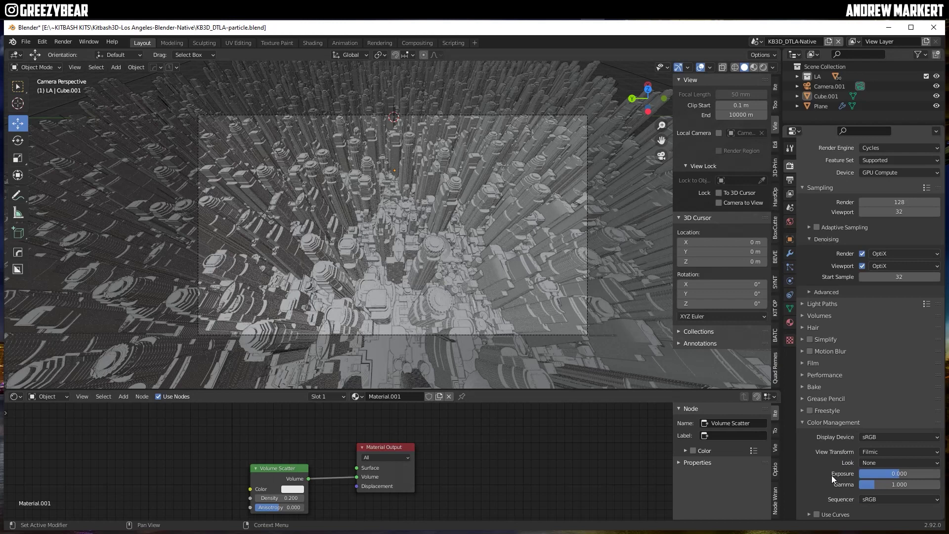
pyautogui.click(871, 461)
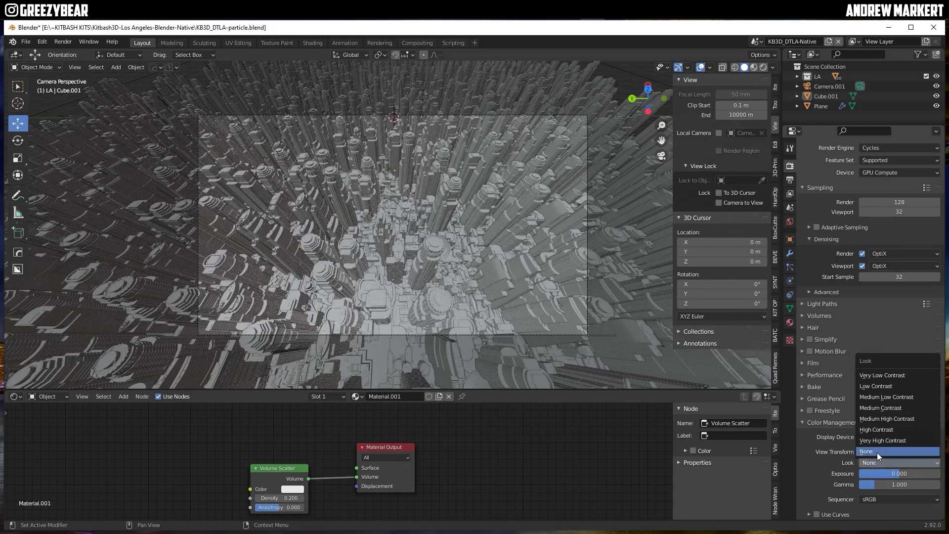
pyautogui.click(890, 419)
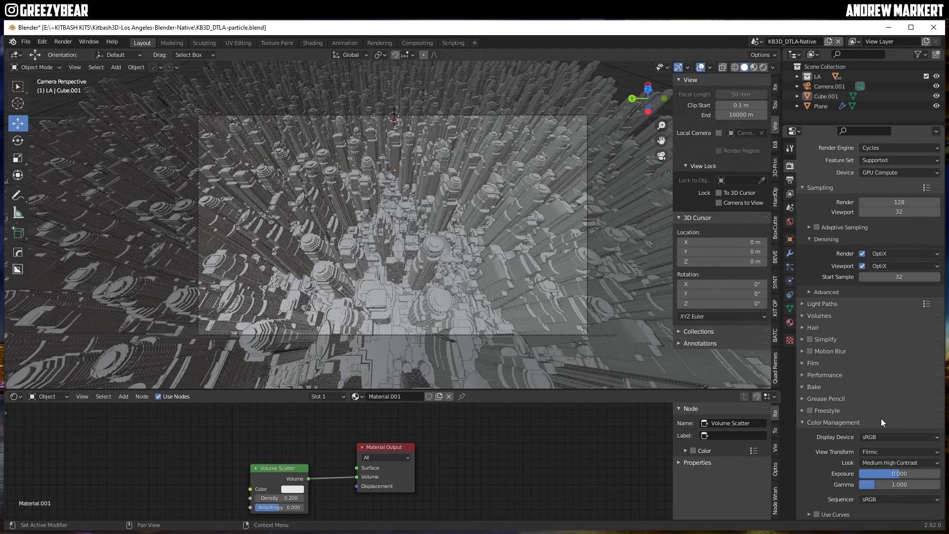
pyautogui.click(801, 423)
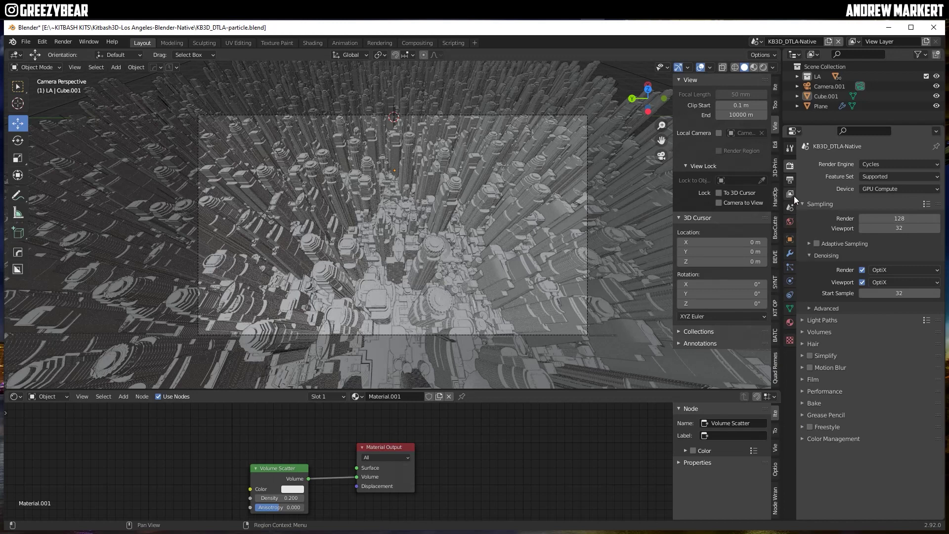
# Turn on Render Region in the output dimensions
pyautogui.click(790, 179)
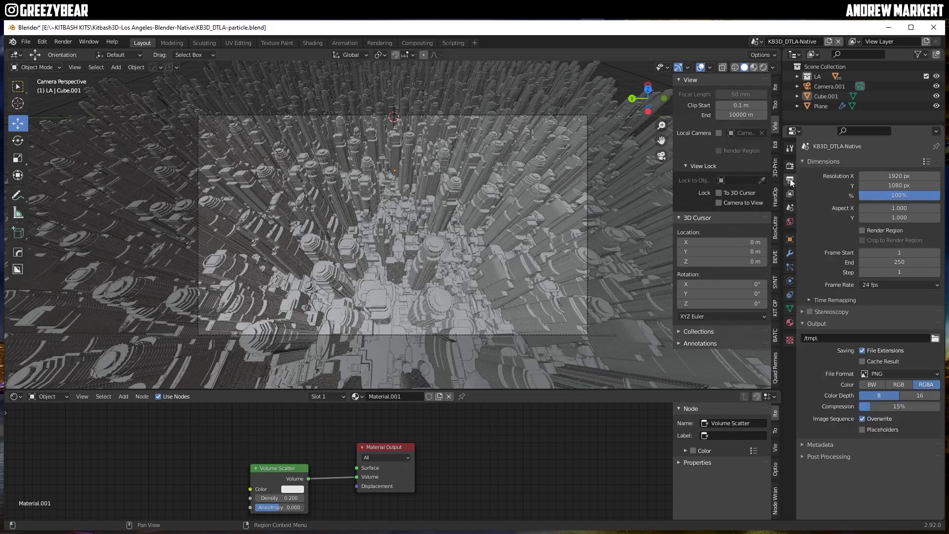
pyautogui.click(863, 230)
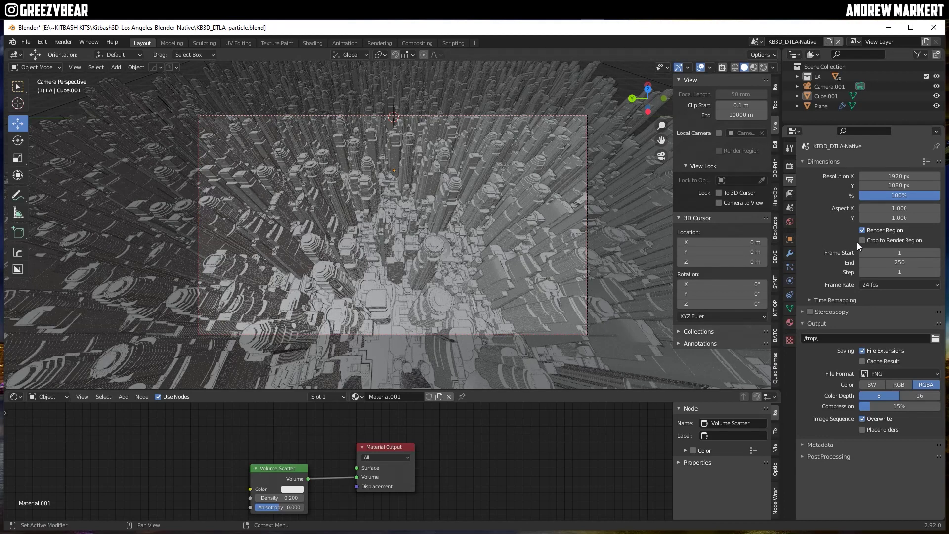
# Turn on Crop to Render Region in the output dimensions
pyautogui.click(862, 240)
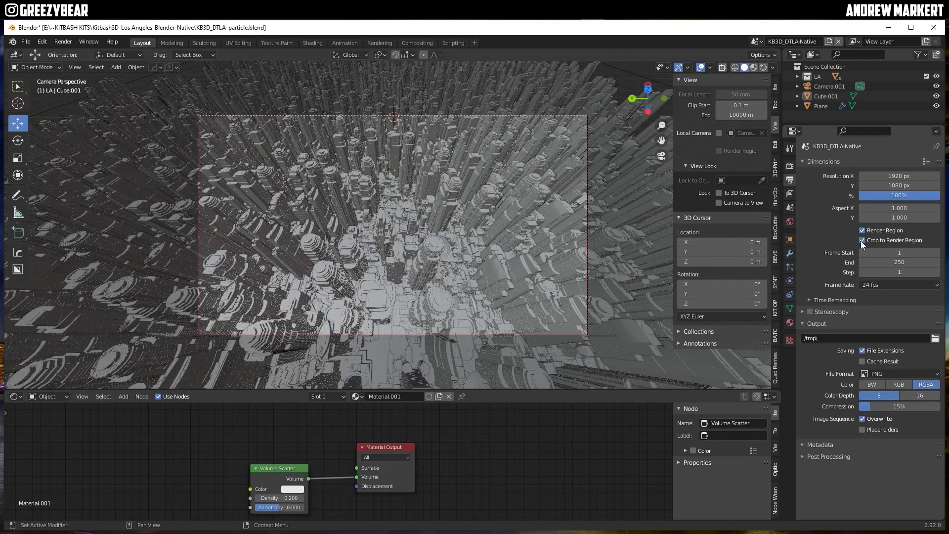
pyautogui.click(789, 167)
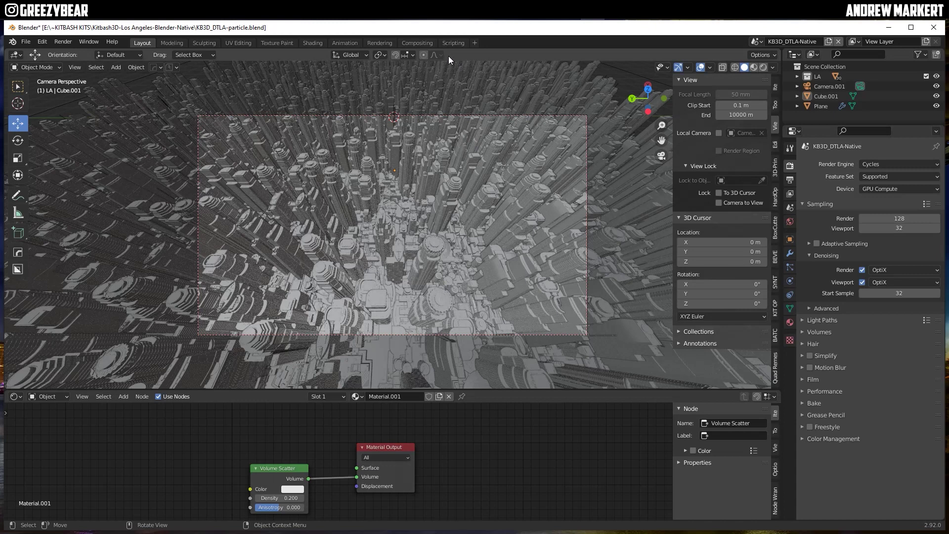
# Create a new world for the scene and enable Pro Lighting: Skies (Ultimate) on it
pyautogui.click(790, 220)
pyautogui.click(808, 164)
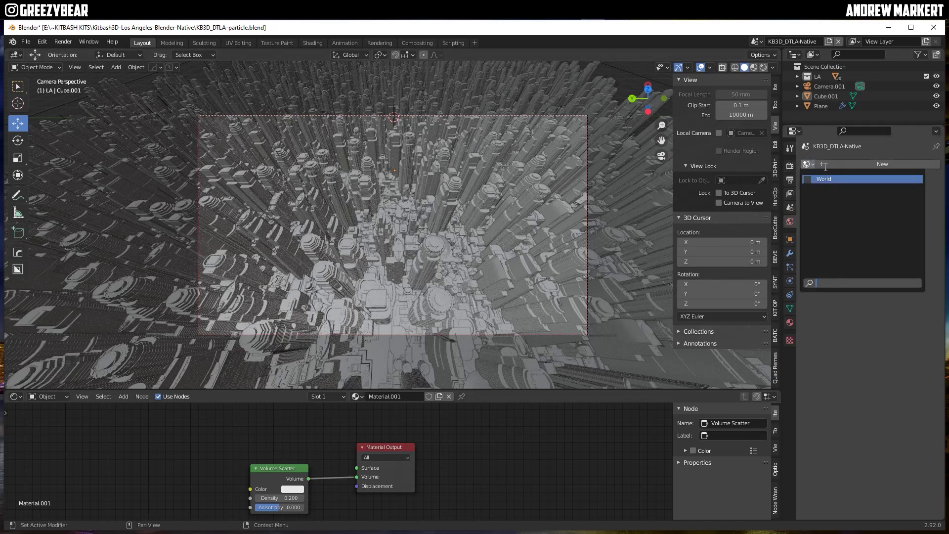
pyautogui.click(821, 163)
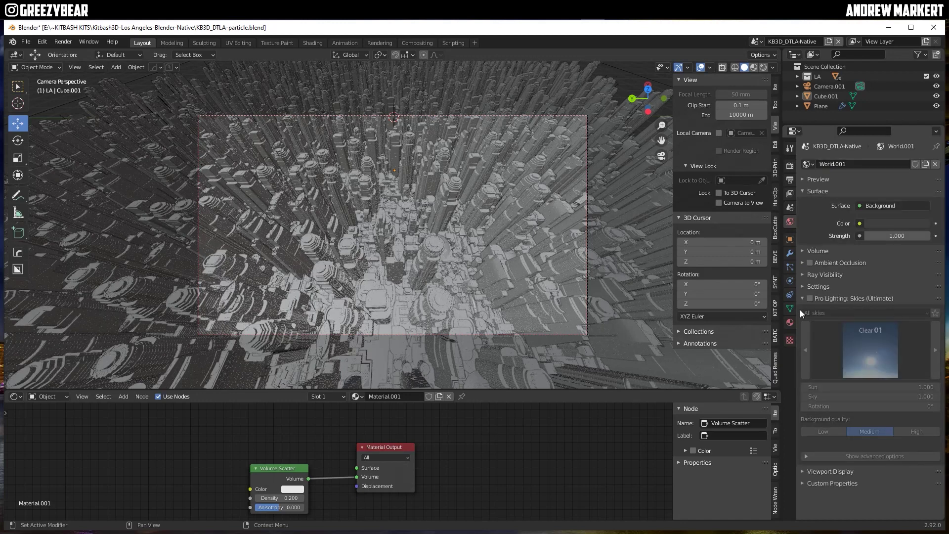
pyautogui.click(811, 298)
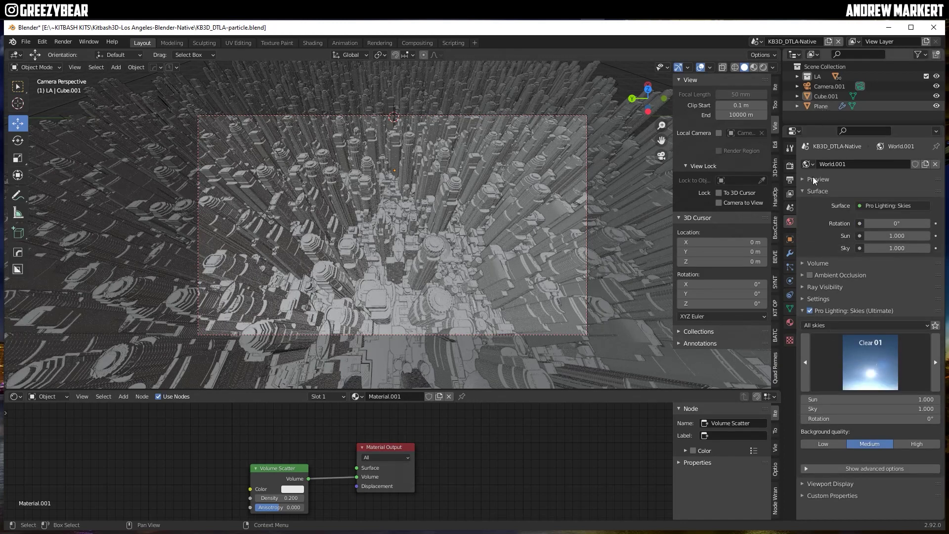
# Select the plane and hide its particle system in the viewport
pyautogui.click(820, 106)
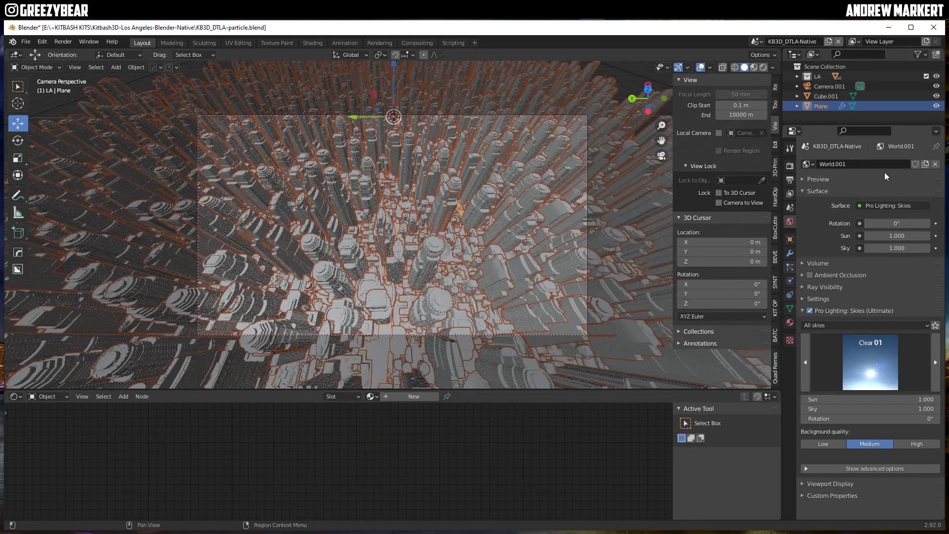
pyautogui.keyDown('ctrl'); pyautogui.scroll(-3, 884, 172); pyautogui.keyUp('ctrl')
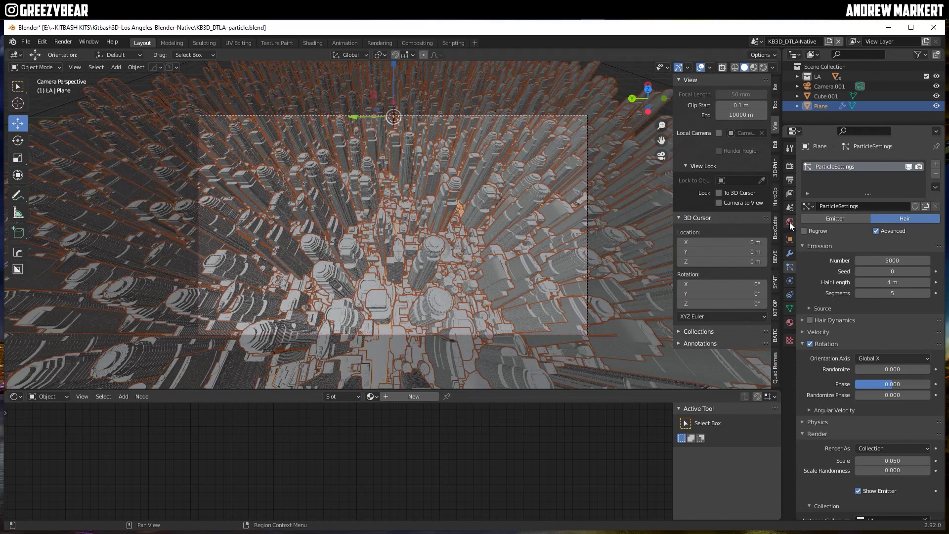
pyautogui.click(909, 167)
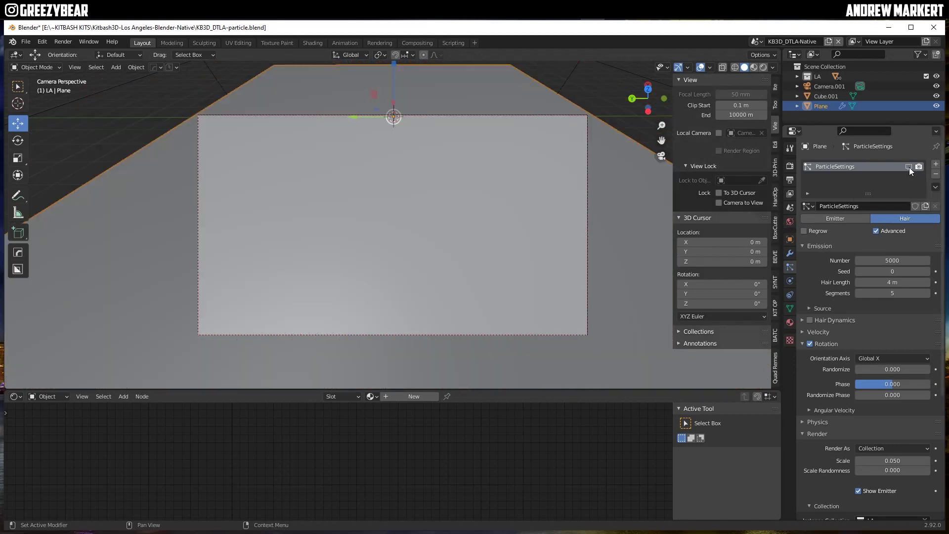
# Set the world's sky category to cloudy, with a rotation of -90° and High background quality
pyautogui.click(790, 221)
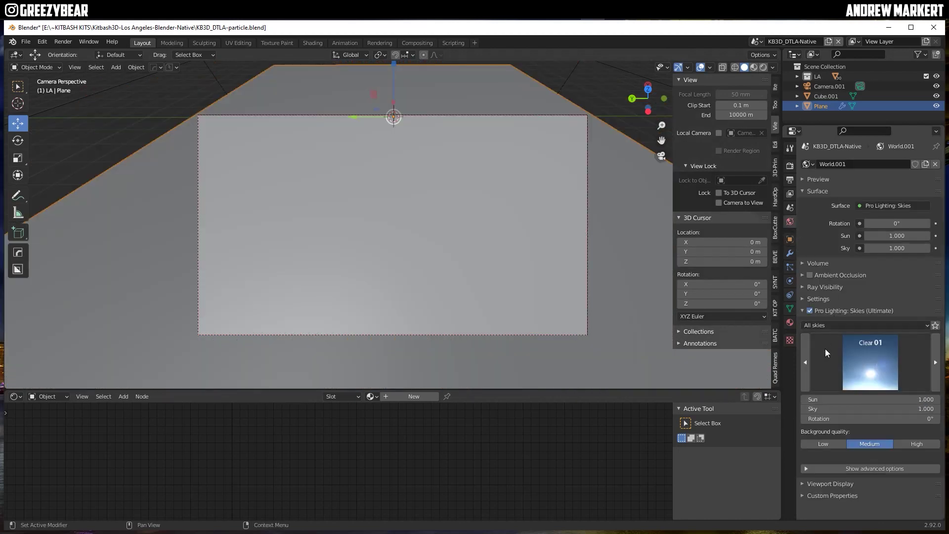
pyautogui.click(838, 325)
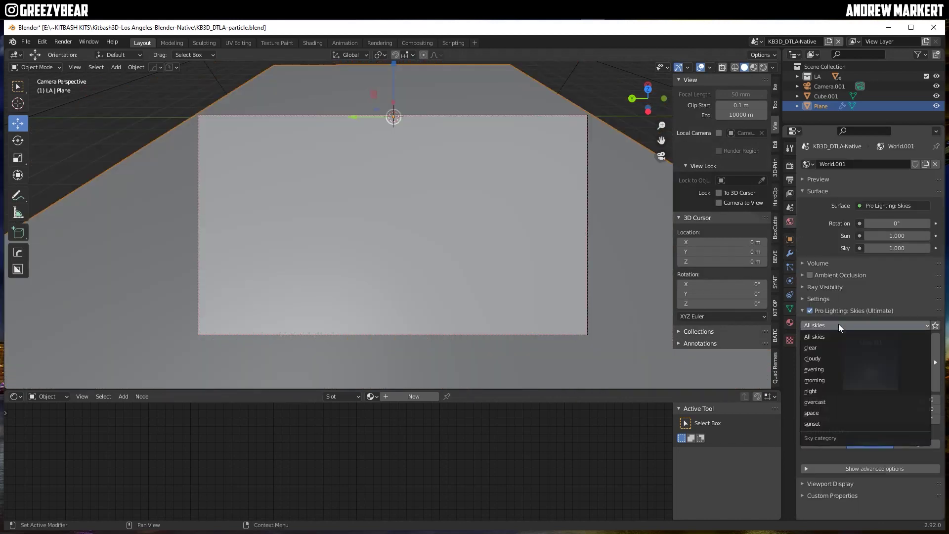
pyautogui.click(821, 360)
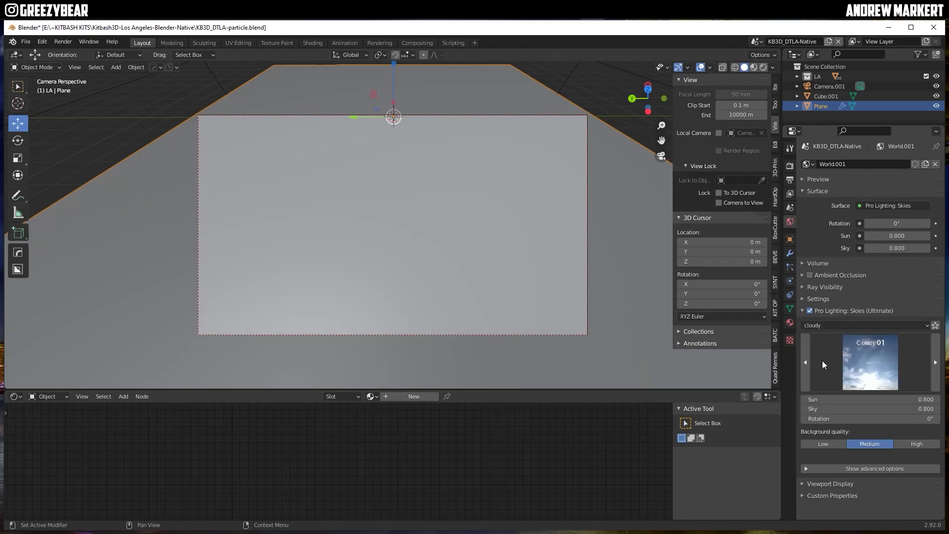
pyautogui.click(918, 418)
pyautogui.write('-90')
pyautogui.press('Return')
pyautogui.click(914, 445)
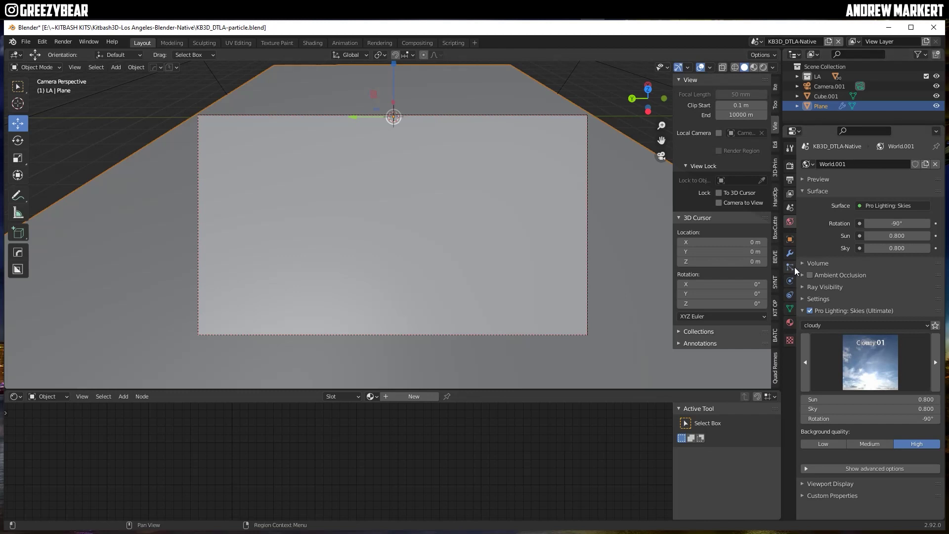
# Show the plane's particle system in the viewport again and switch the viewport to rendered shading
pyautogui.click(790, 267)
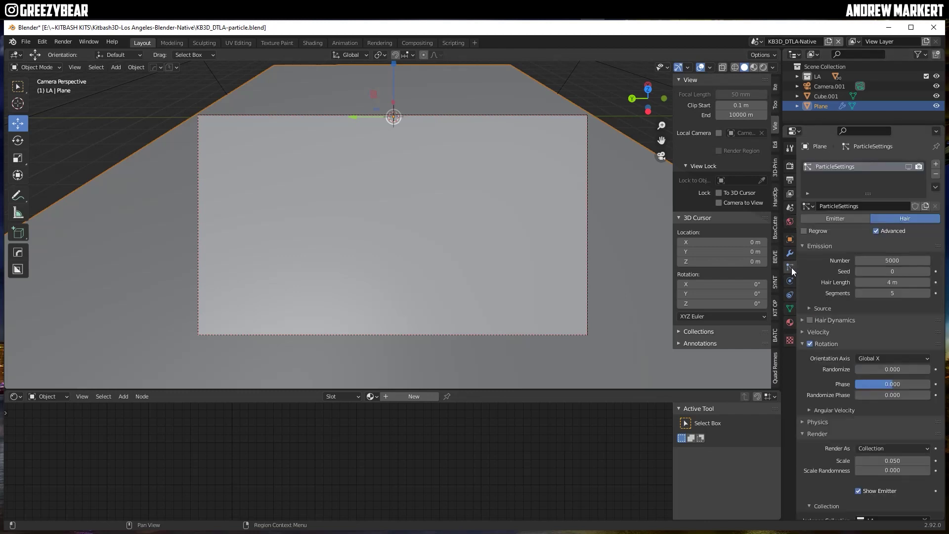
pyautogui.click(908, 167)
pyautogui.click(762, 67)
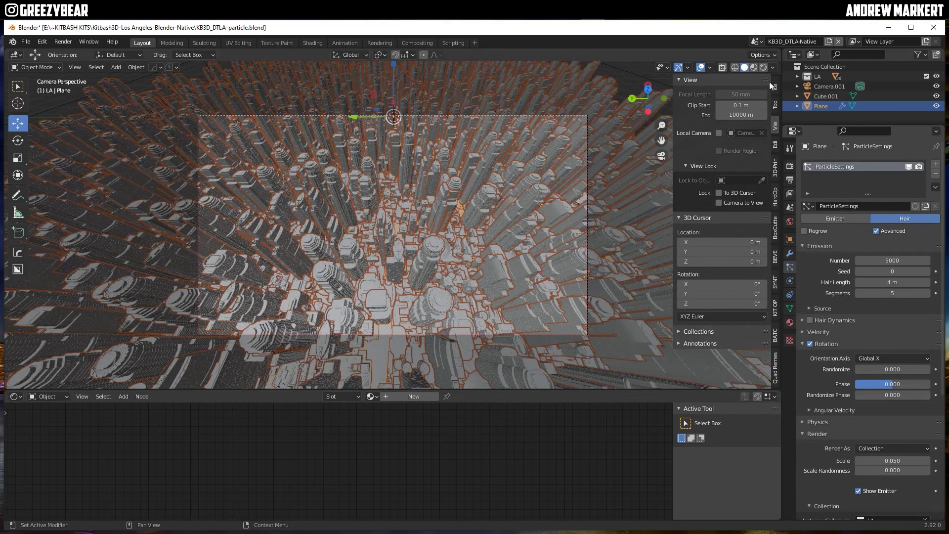
pyautogui.click(864, 116)
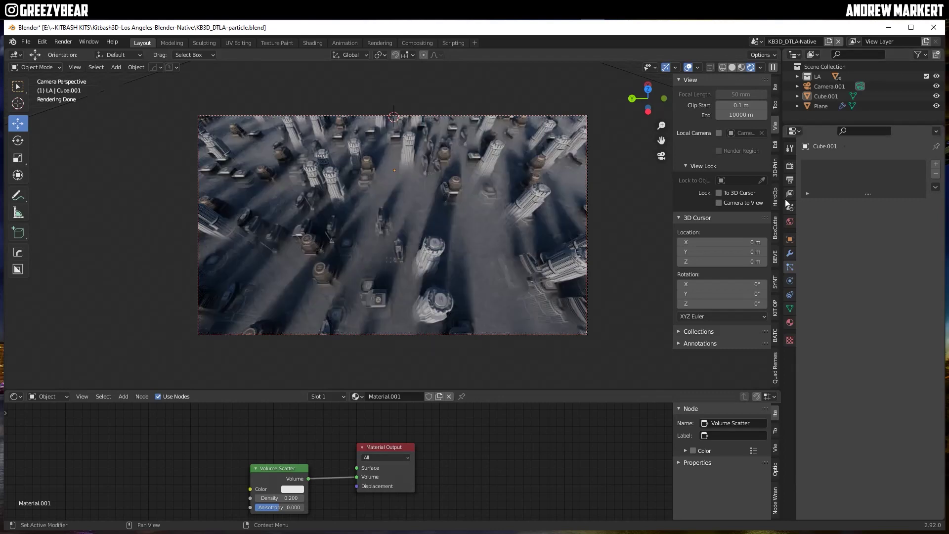
# Set the Volume Scatter density of the fog box material to 0.02
pyautogui.click(295, 498)
pyautogui.write('.02')
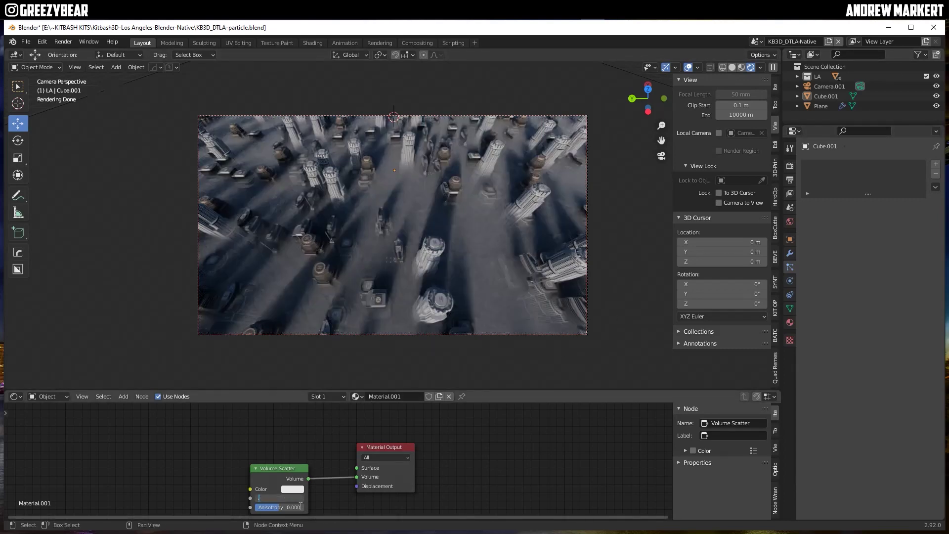
pyautogui.press('Return')
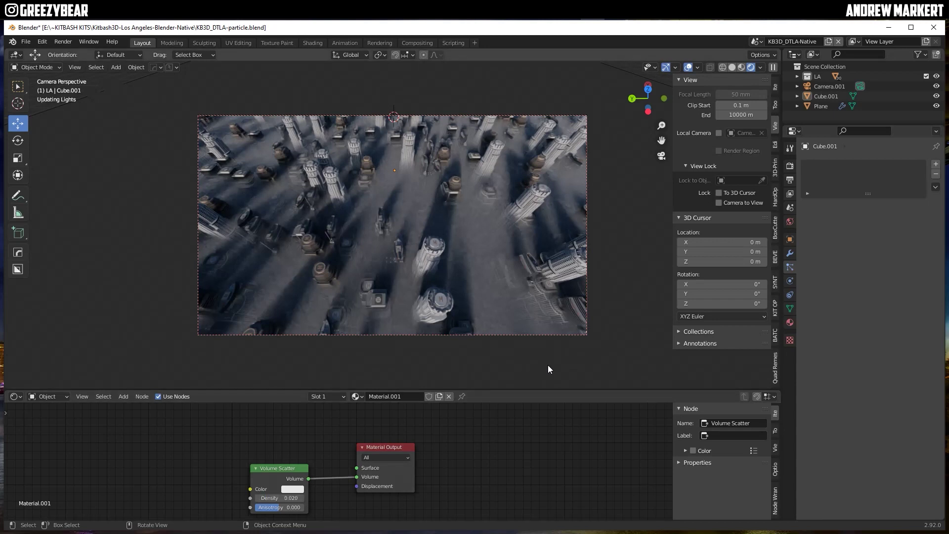
# Set the Pro Lighting sky rotation to 90°
pyautogui.click(790, 221)
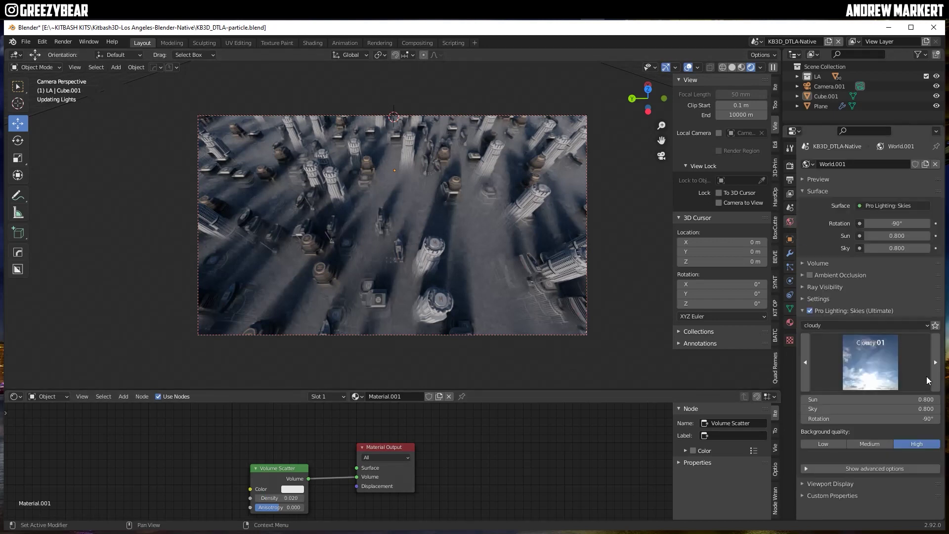
pyautogui.click(921, 419)
pyautogui.press('Home')
pyautogui.press('Delete')
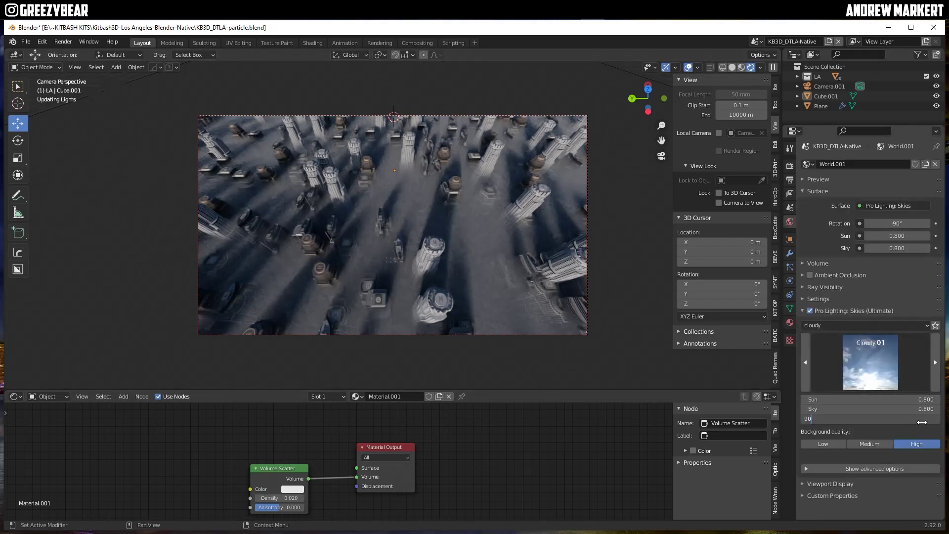
pyautogui.press('Return')
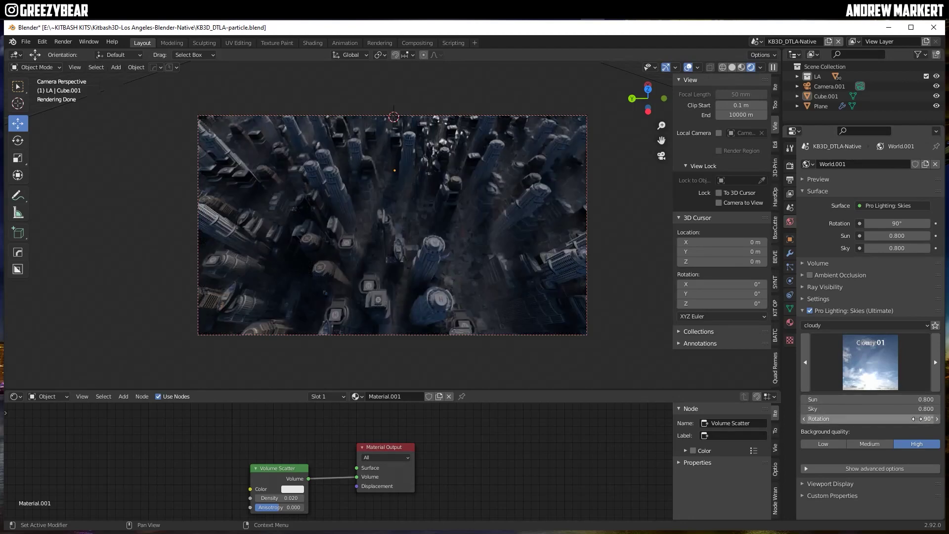
# Set the Pro Lighting sky rotation to 180°
pyautogui.click(916, 419)
pyautogui.write('180')
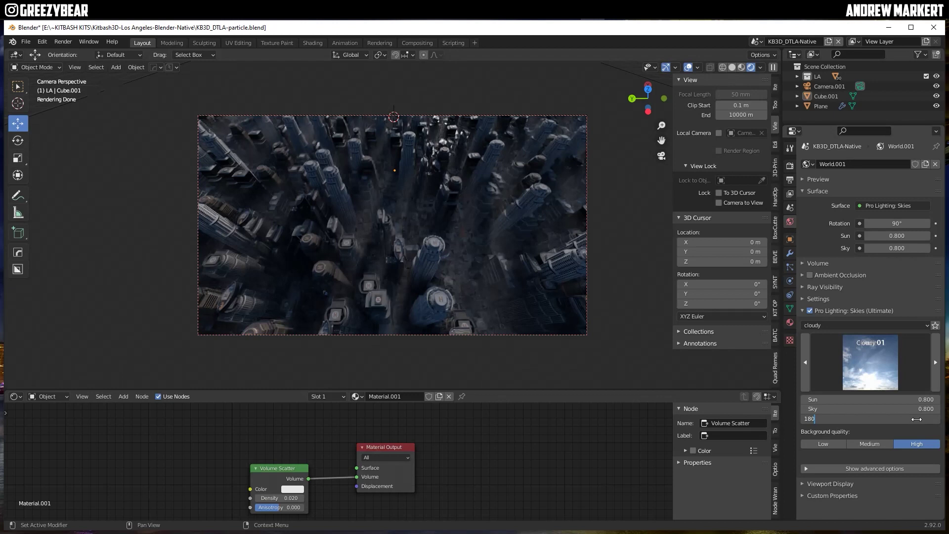
pyautogui.press('Return')
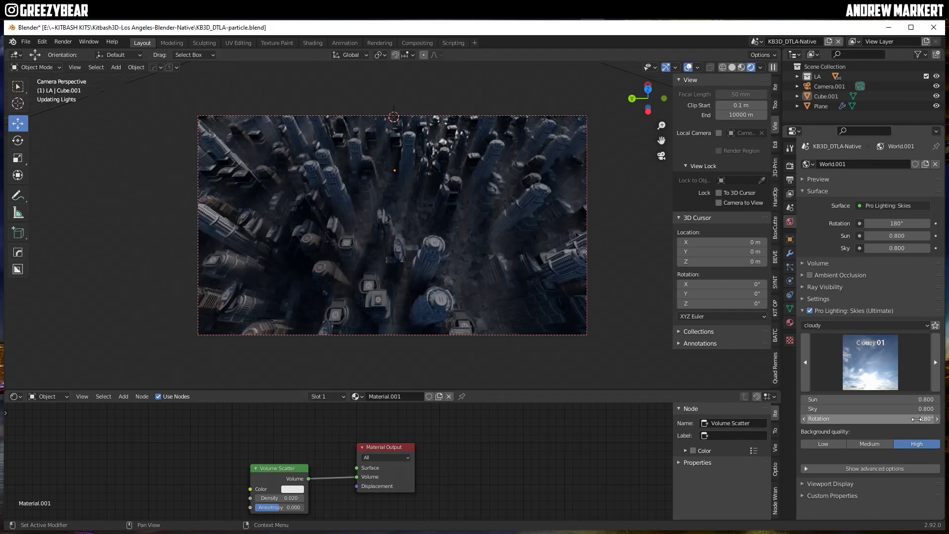
# Set the Volume Scatter density of the fog box material to 0.1
pyautogui.click(279, 498)
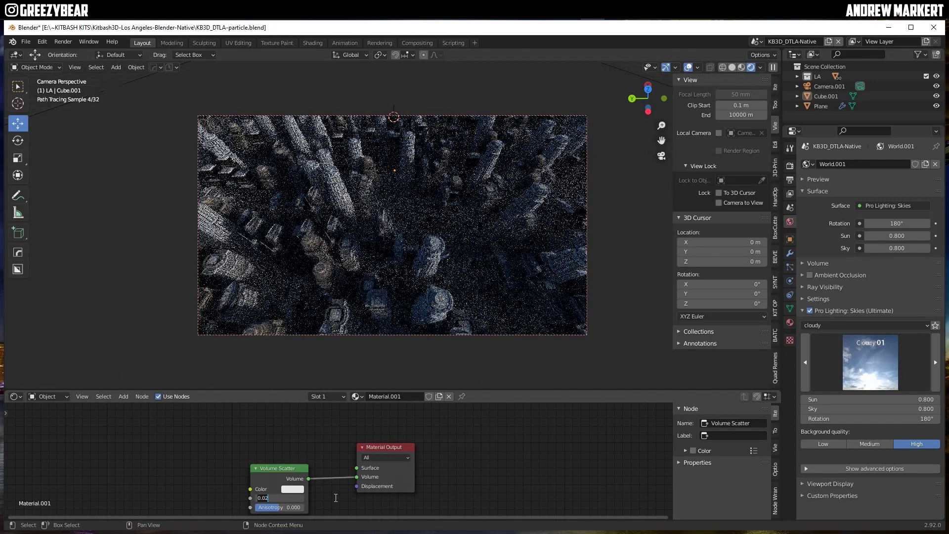
pyautogui.write('0.1')
pyautogui.press('Return')
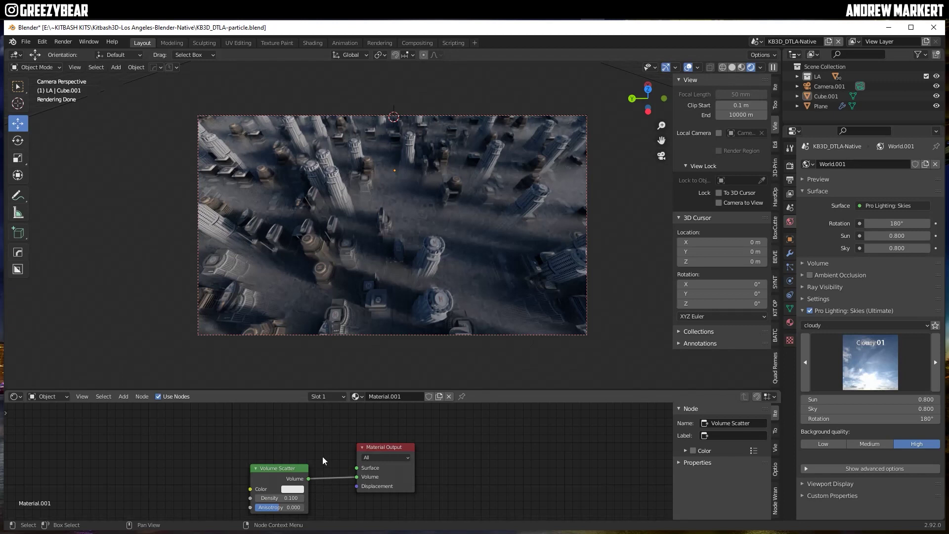
# Change the sky category to morning, with a Sun strength of 3 and a Sky strength of 2
pyautogui.click(818, 324)
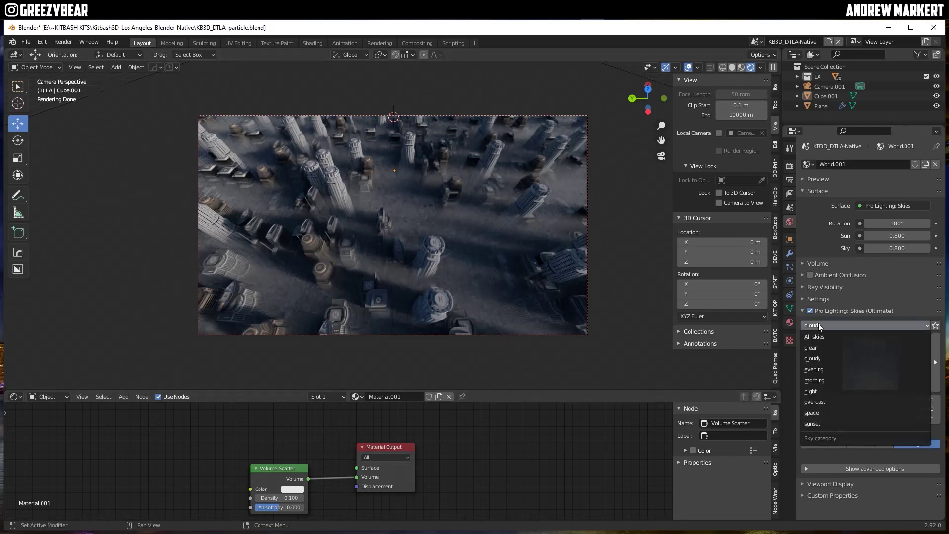
pyautogui.click(819, 379)
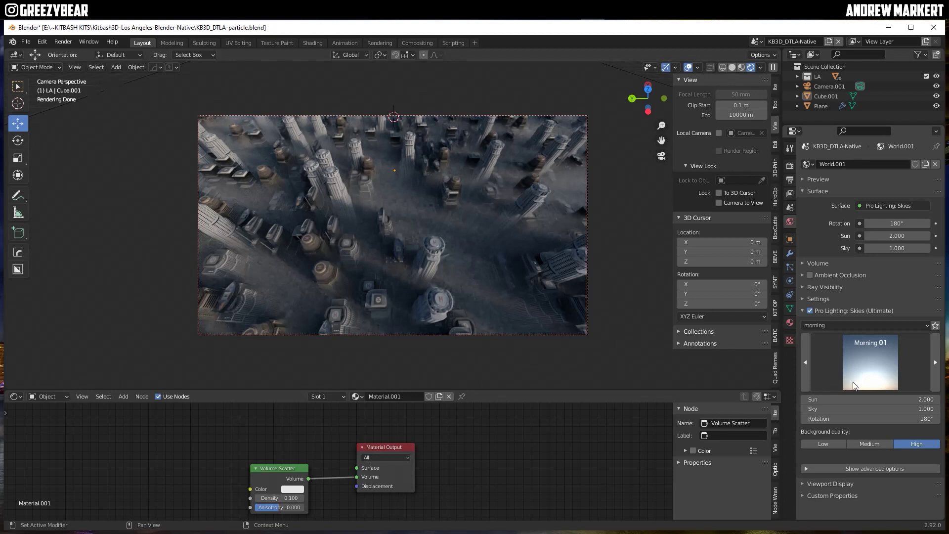
pyautogui.click(920, 399)
pyautogui.write('3')
pyautogui.press('Return')
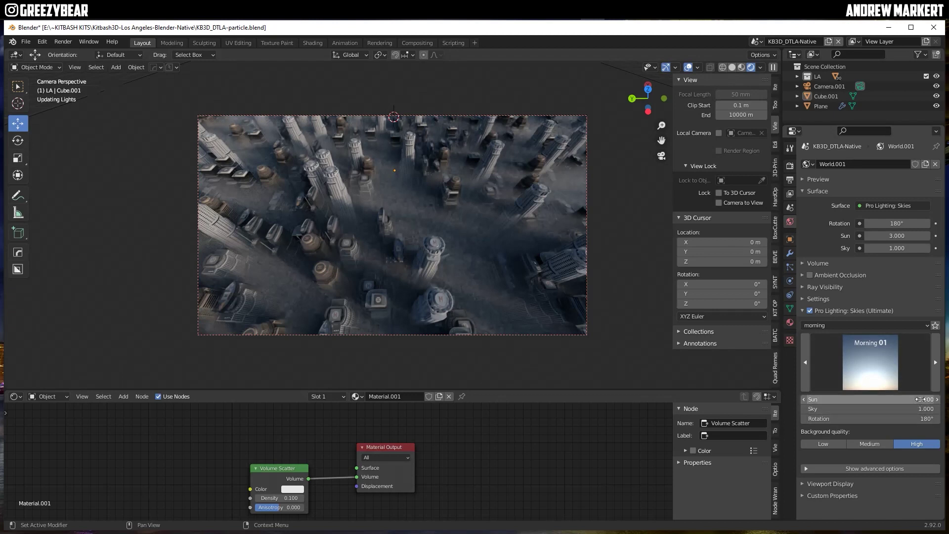
pyautogui.click(910, 410)
pyautogui.write('2')
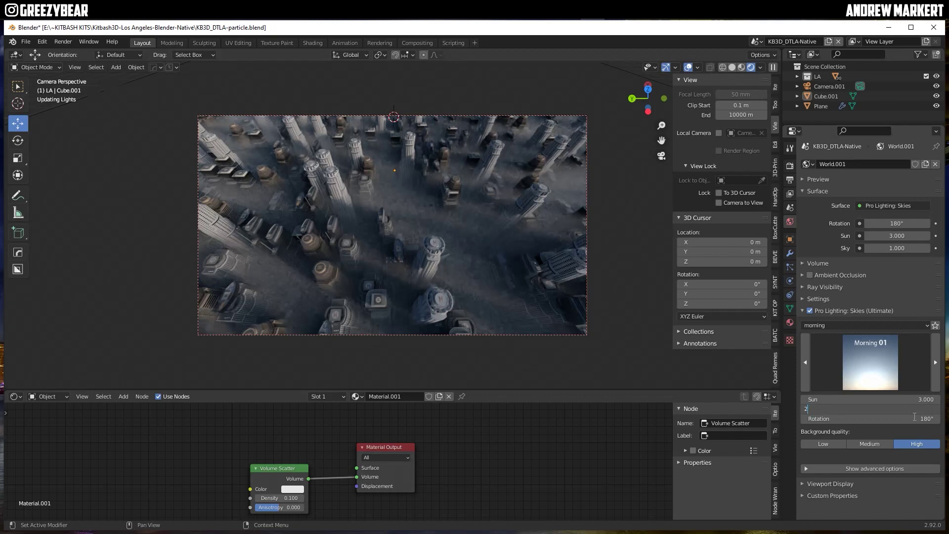
pyautogui.press('Return')
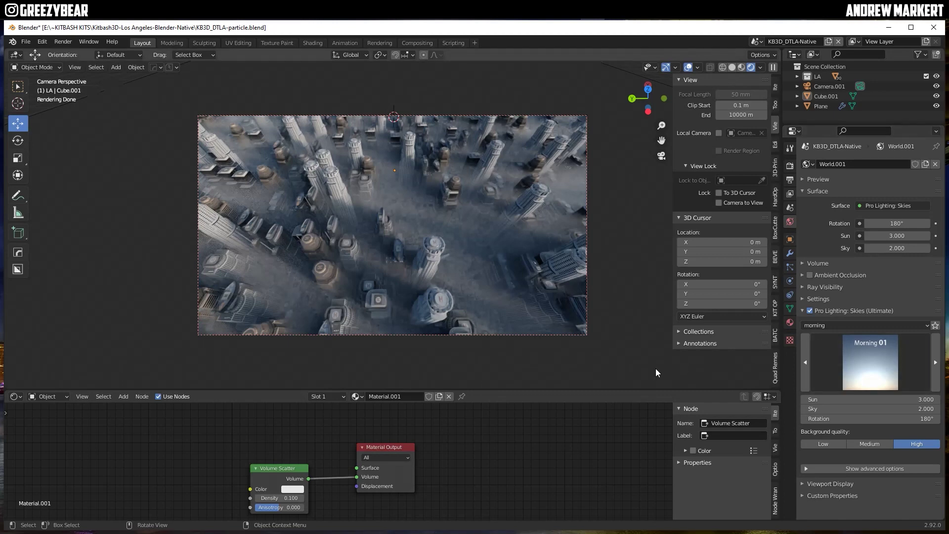
# Return the viewport to solid shading and hide the plane's particle system in the viewport
pyautogui.click(732, 67)
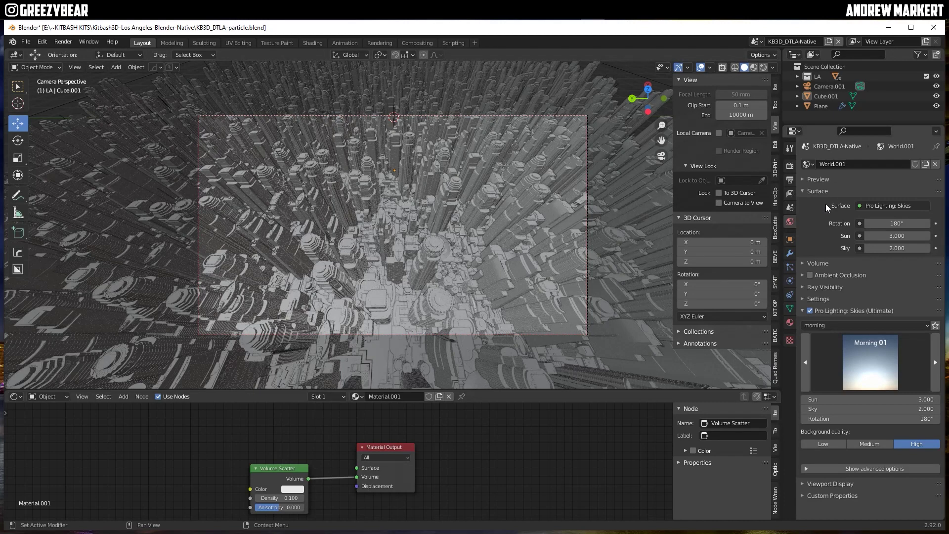
pyautogui.click(790, 254)
pyautogui.click(790, 267)
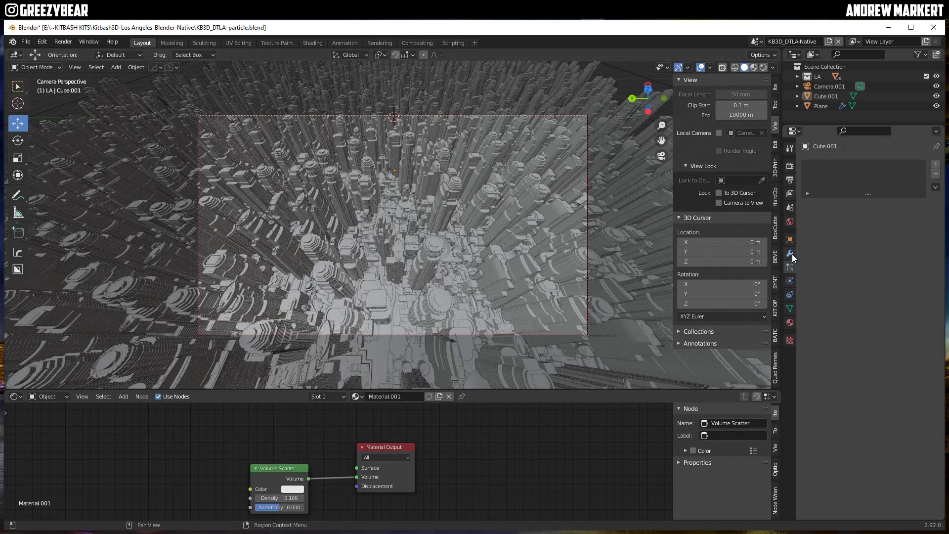
pyautogui.click(820, 105)
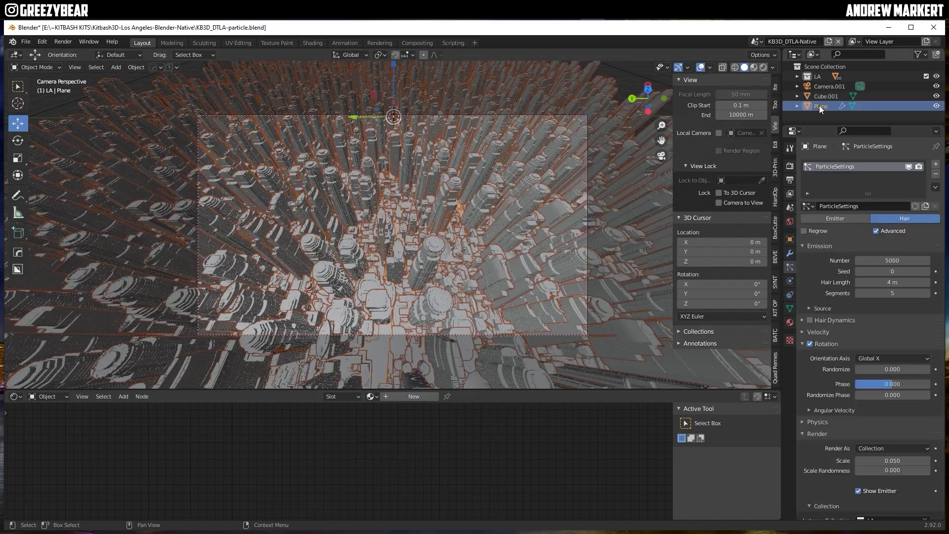
pyautogui.click(909, 167)
# Change the Cycles sample count for the final render
pyautogui.click(790, 167)
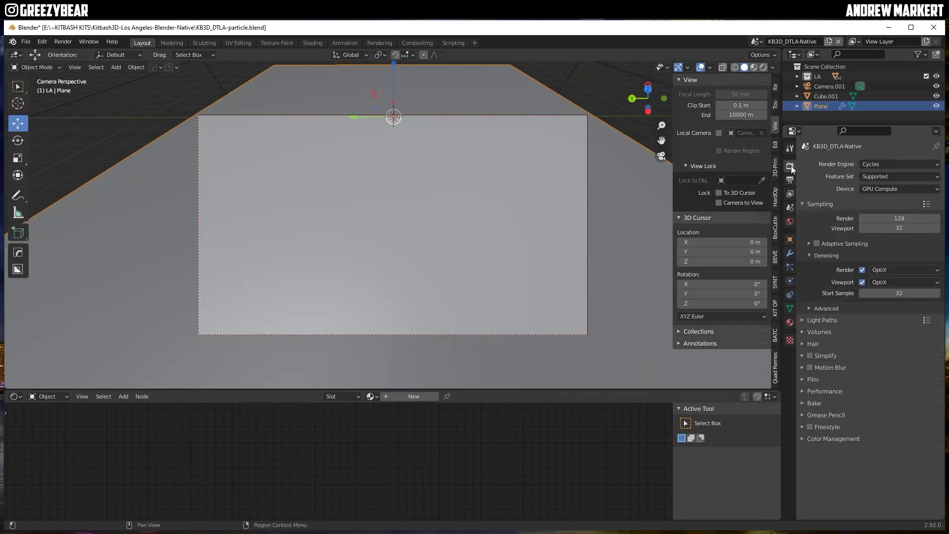
pyautogui.click(893, 220)
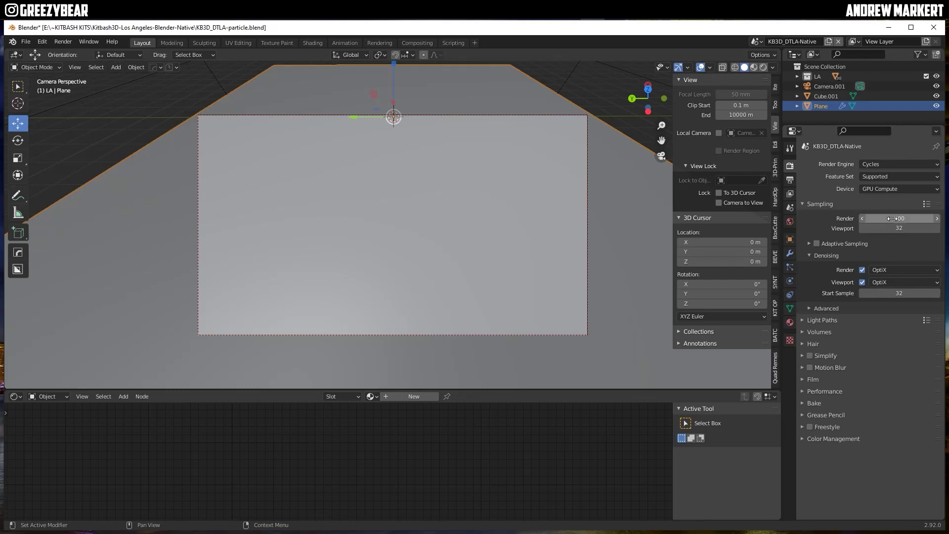
# Set the render output resolution to 3840 px by 2160 px
pyautogui.click(790, 180)
pyautogui.click(901, 177)
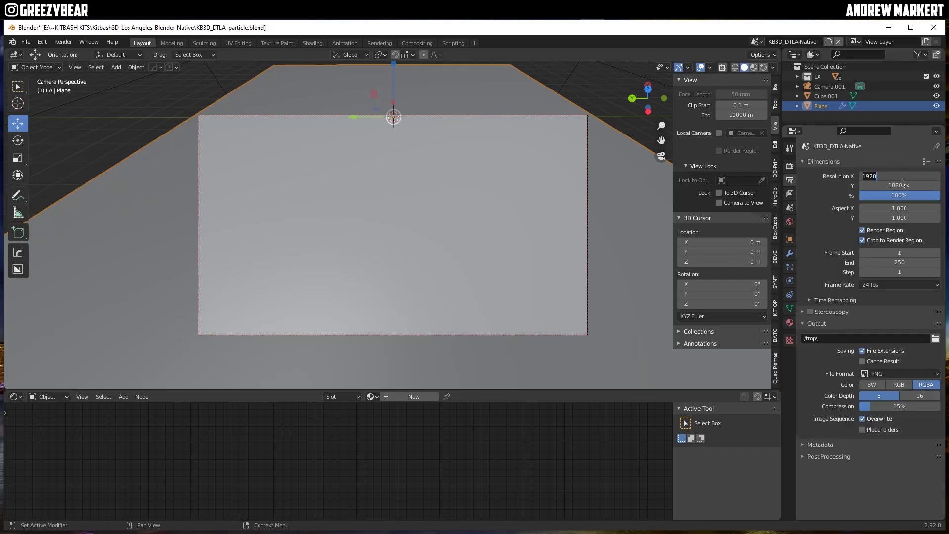
pyautogui.write('38')
pyautogui.write('60')
pyautogui.press('BackSpace')
pyautogui.press('BackSpace')
pyautogui.write('40')
pyautogui.press('Tab')
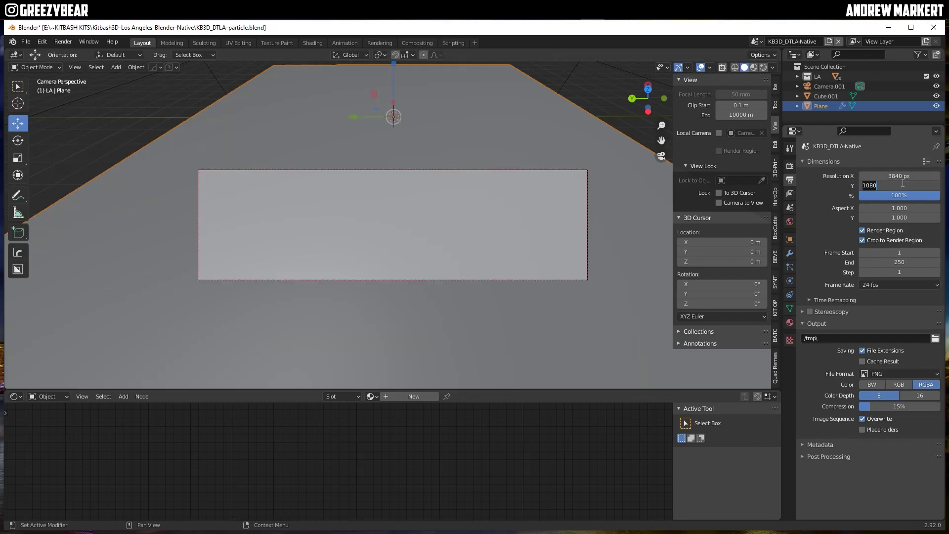
pyautogui.write('2160')
pyautogui.press('Return')
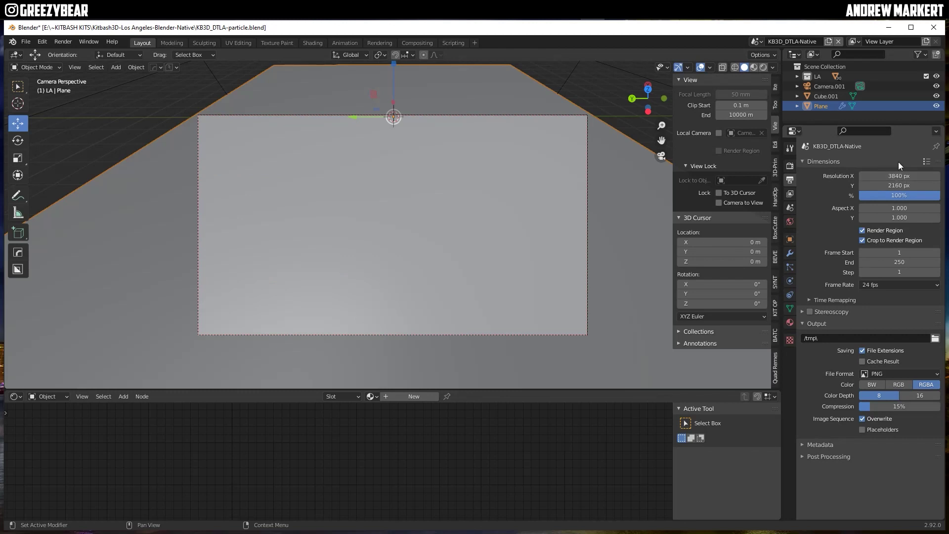
# Save the current Blender file and render the final still image
pyautogui.click(789, 166)
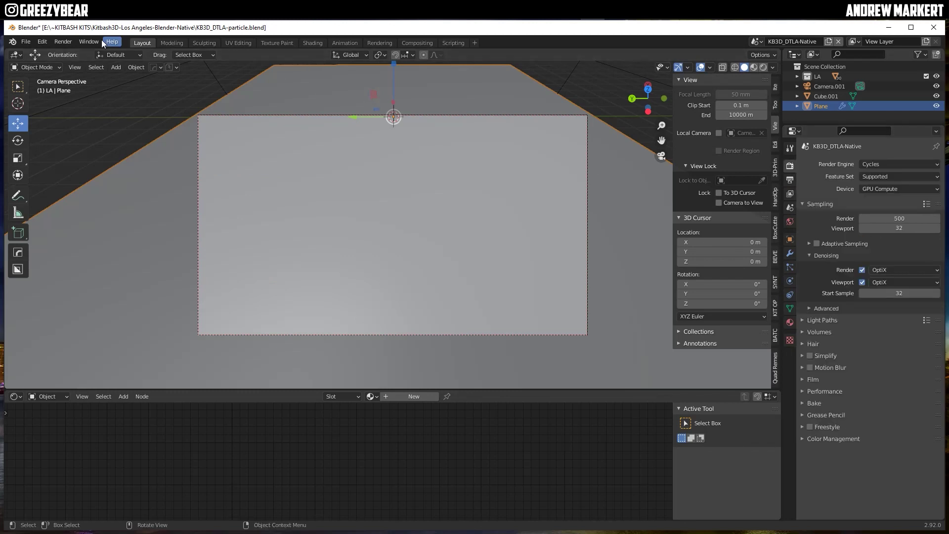
pyautogui.click(26, 42)
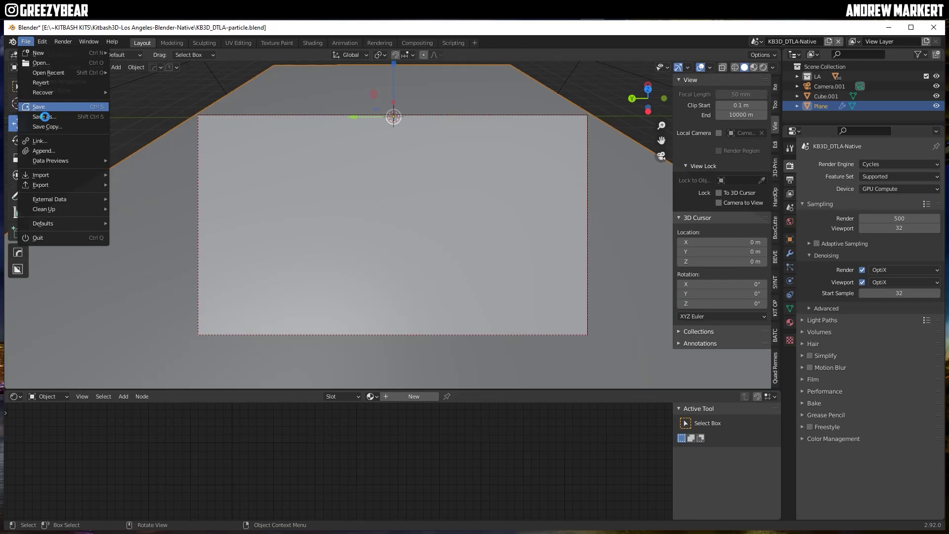
pyautogui.click(43, 108)
pyautogui.click(63, 41)
pyautogui.click(72, 54)
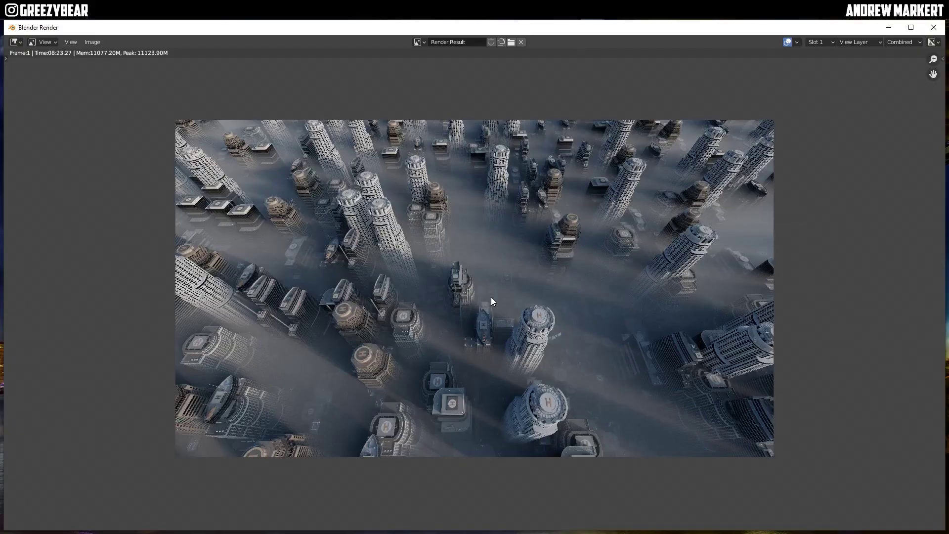
# Open the save-as dialog for the finished render image
pyautogui.click(92, 42)
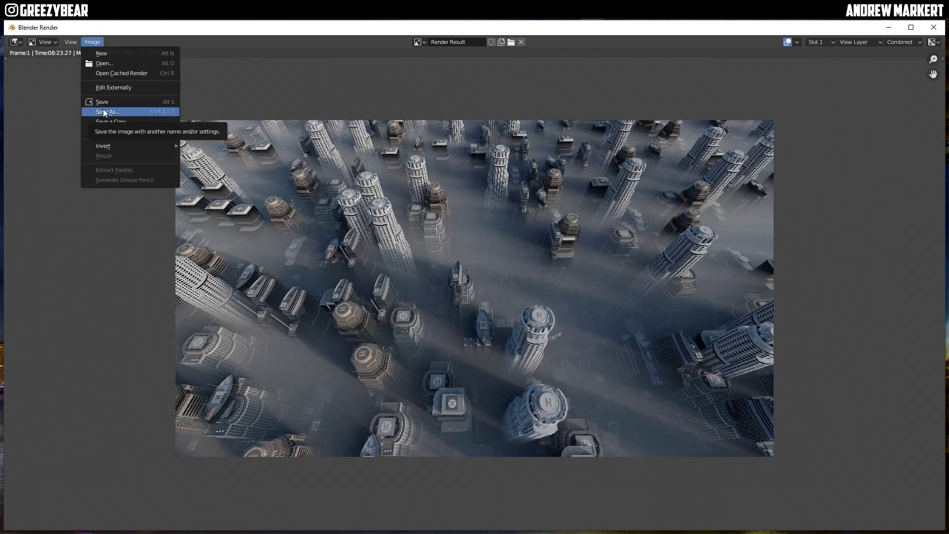
pyautogui.click(104, 112)
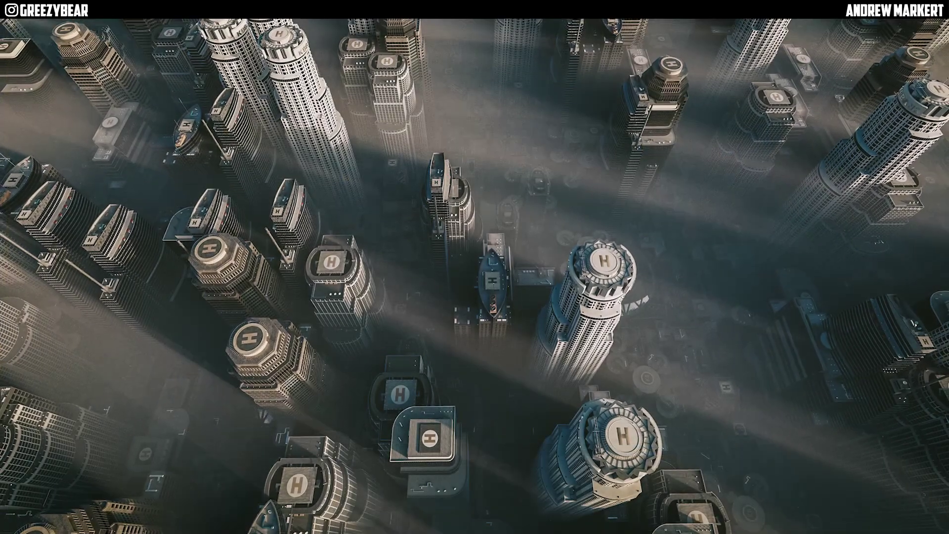